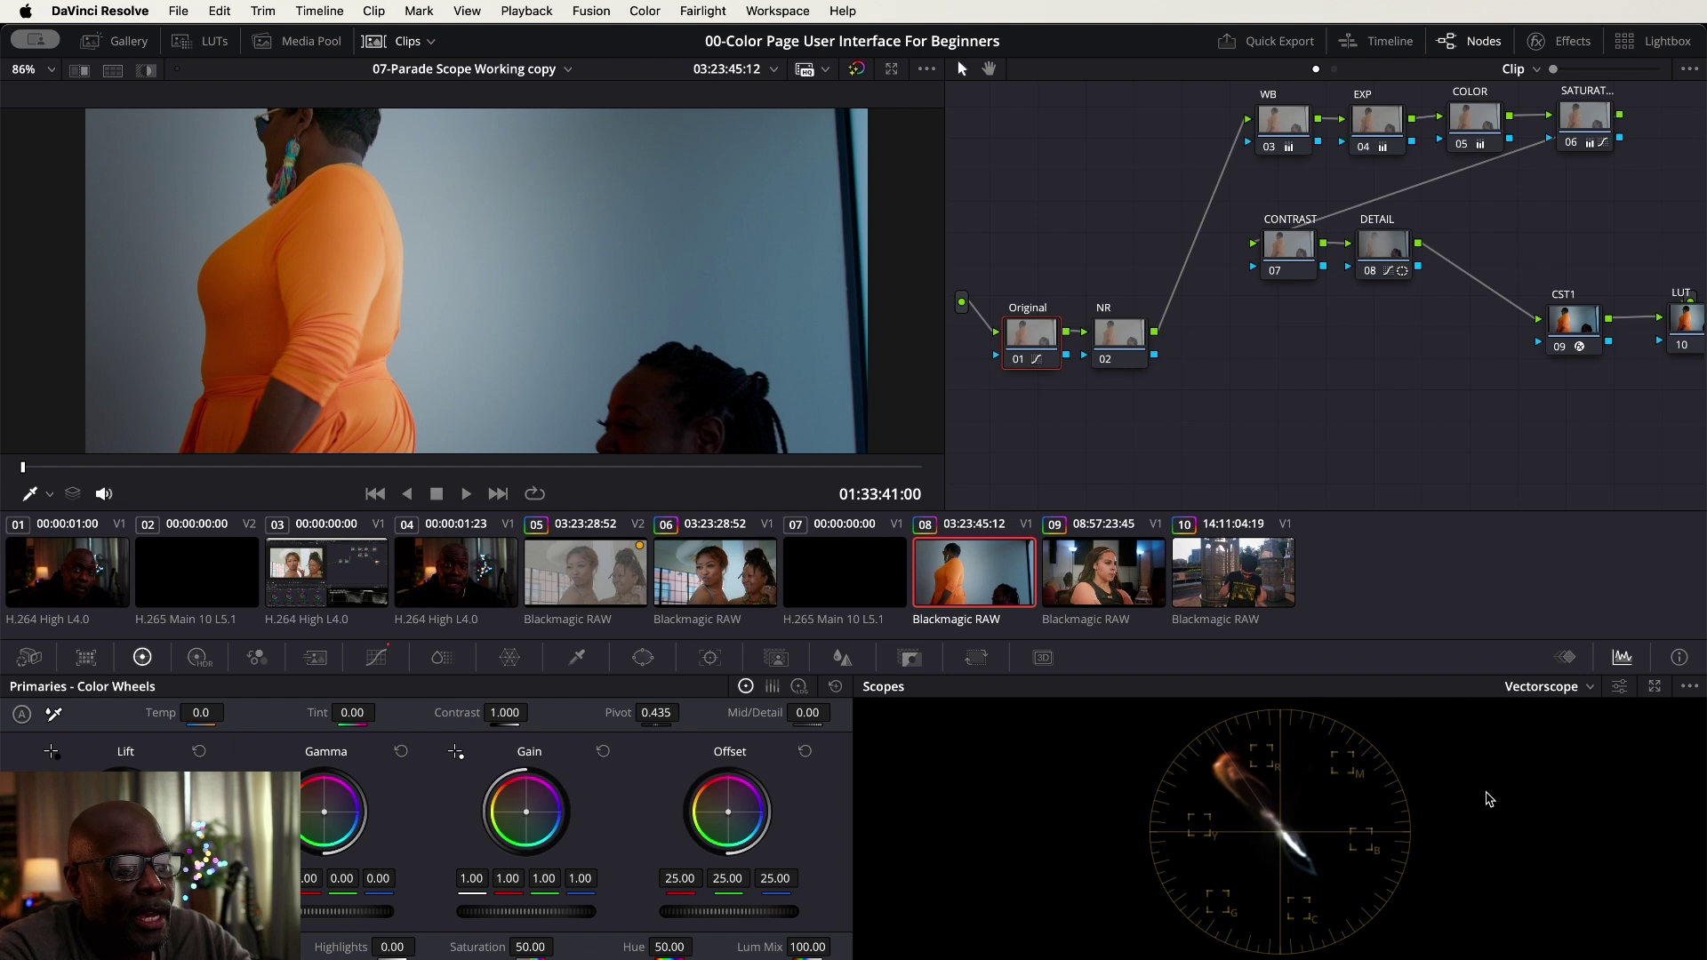
Show the vectorscope's extents outline and view the trace in the Low, Mid and High tonal ranges.
click(1620, 687)
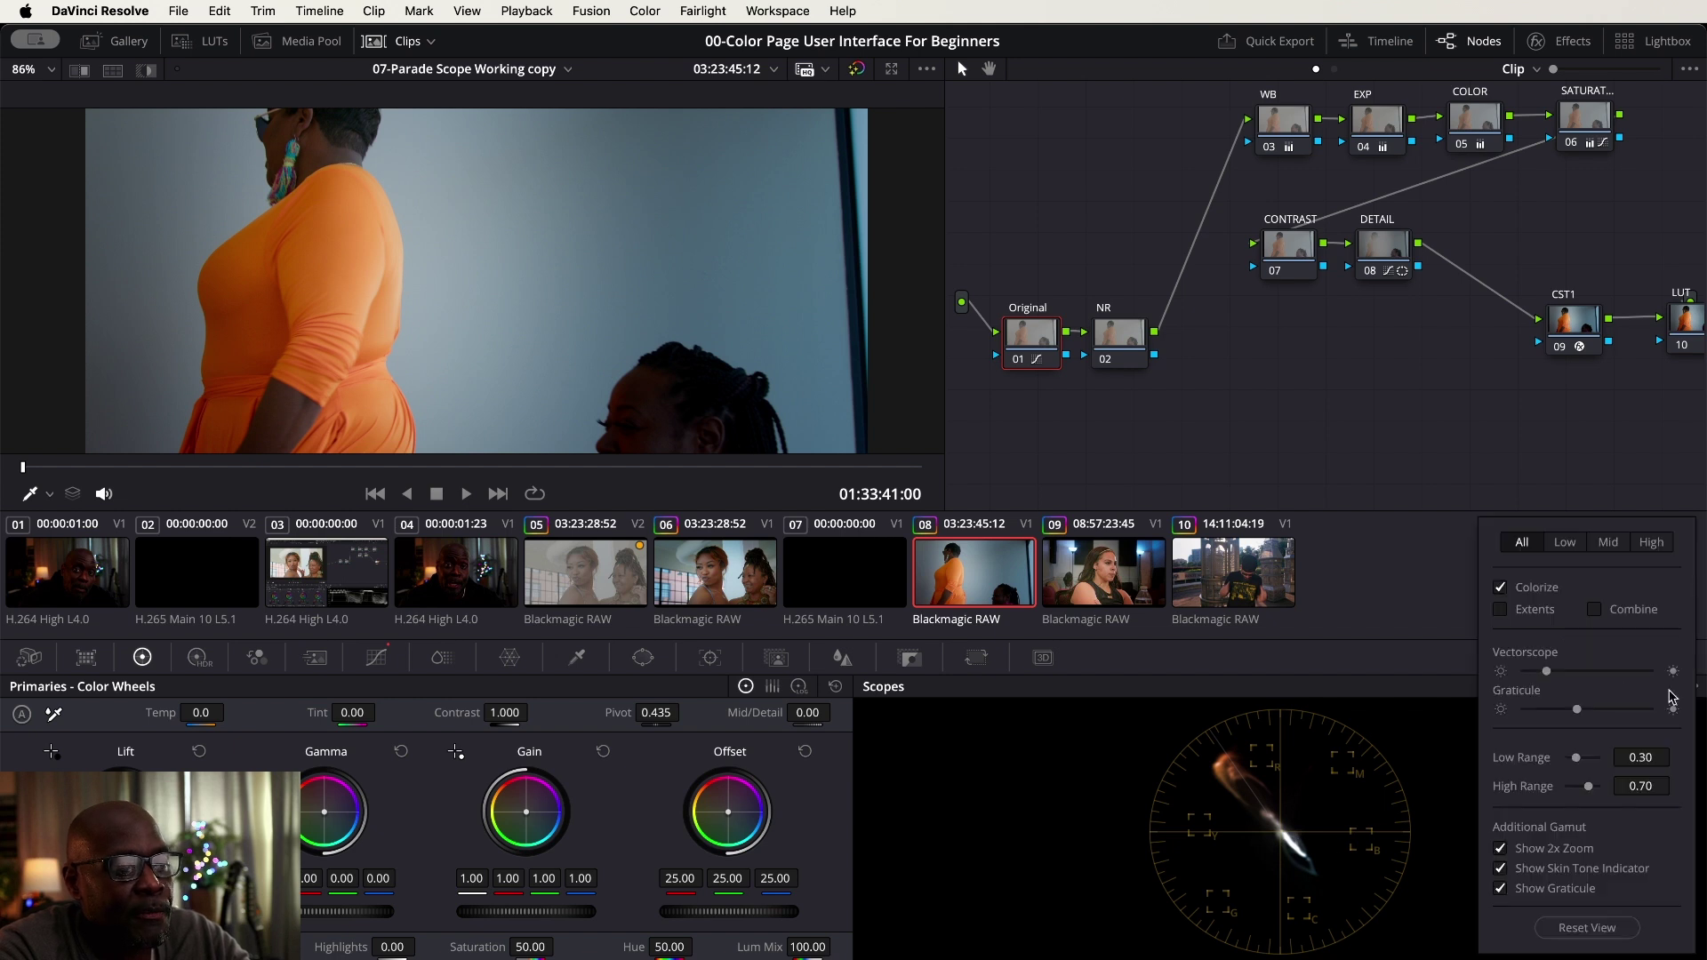
click(1502, 610)
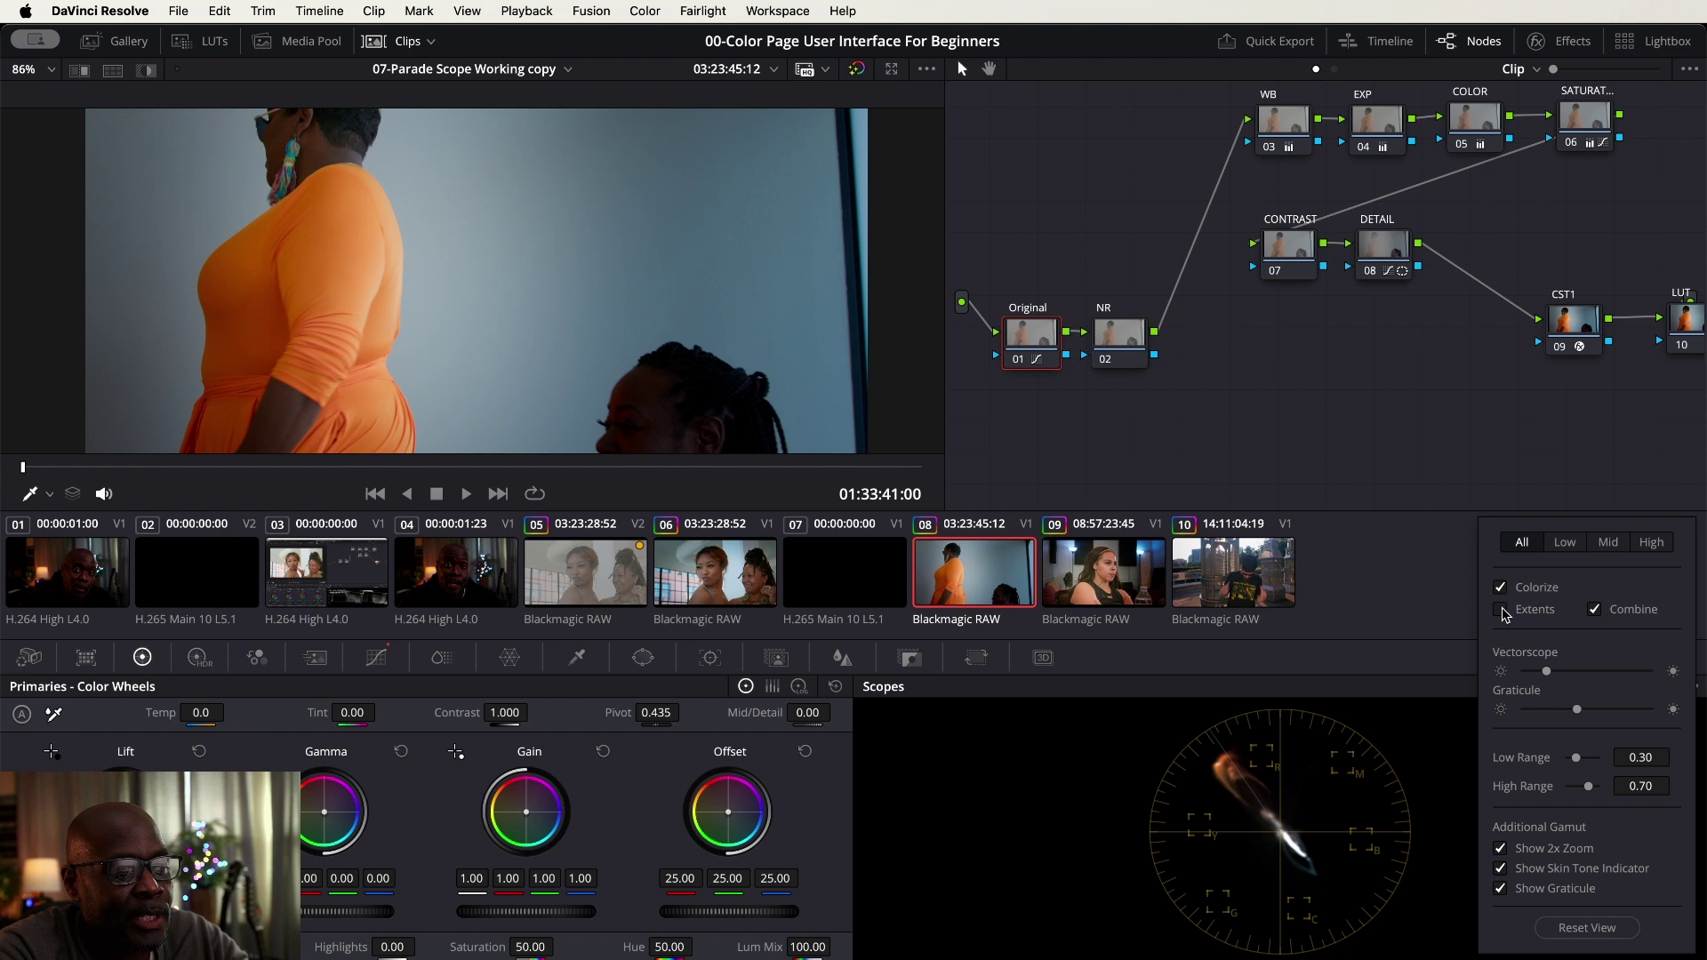
click(1562, 550)
click(1610, 546)
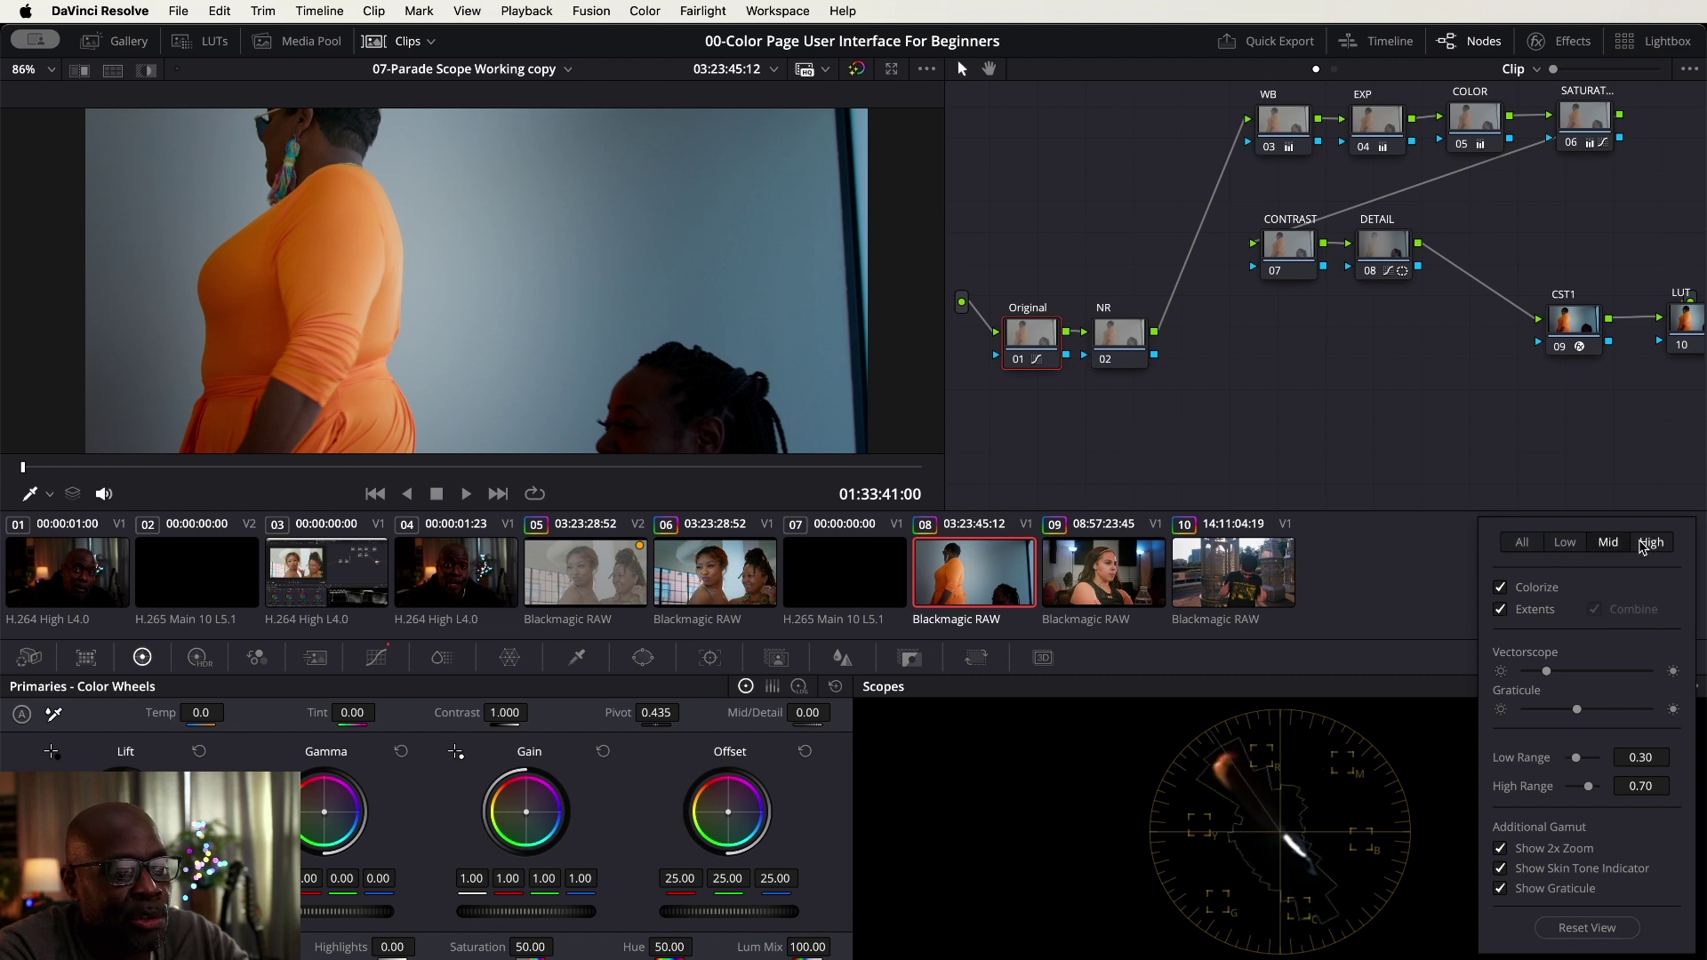
click(1651, 545)
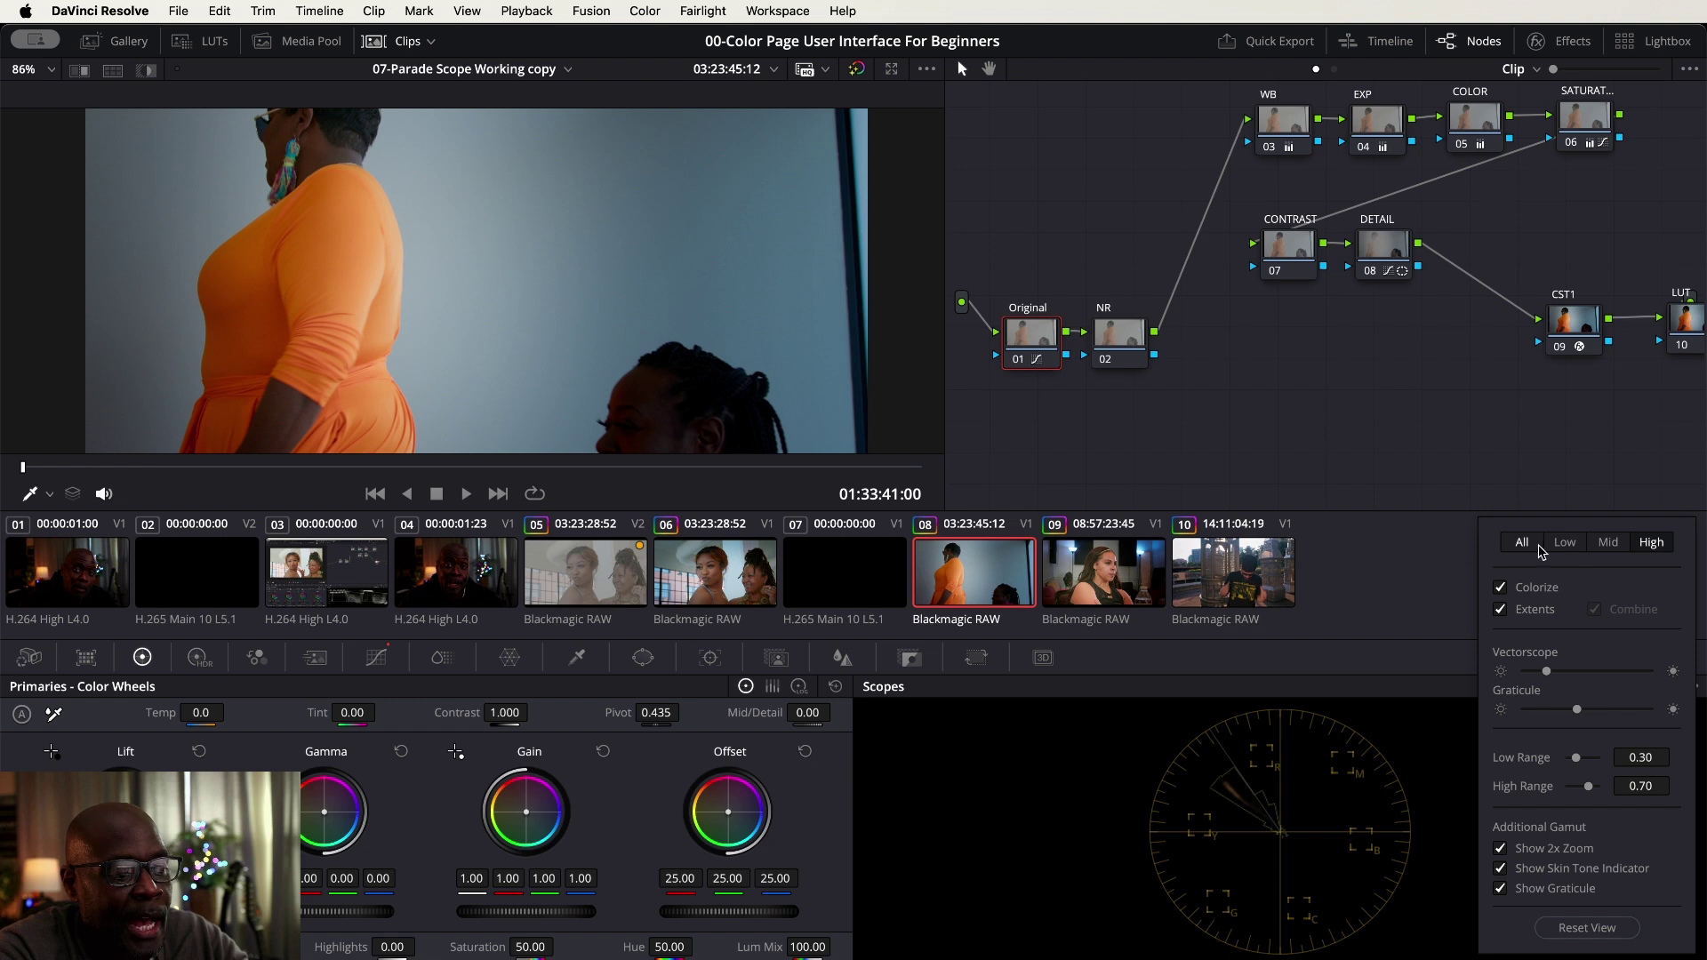
Switch Extents and Colorize off and back on for the vectorscope, and return its tonal range to All.
click(1502, 610)
click(1501, 589)
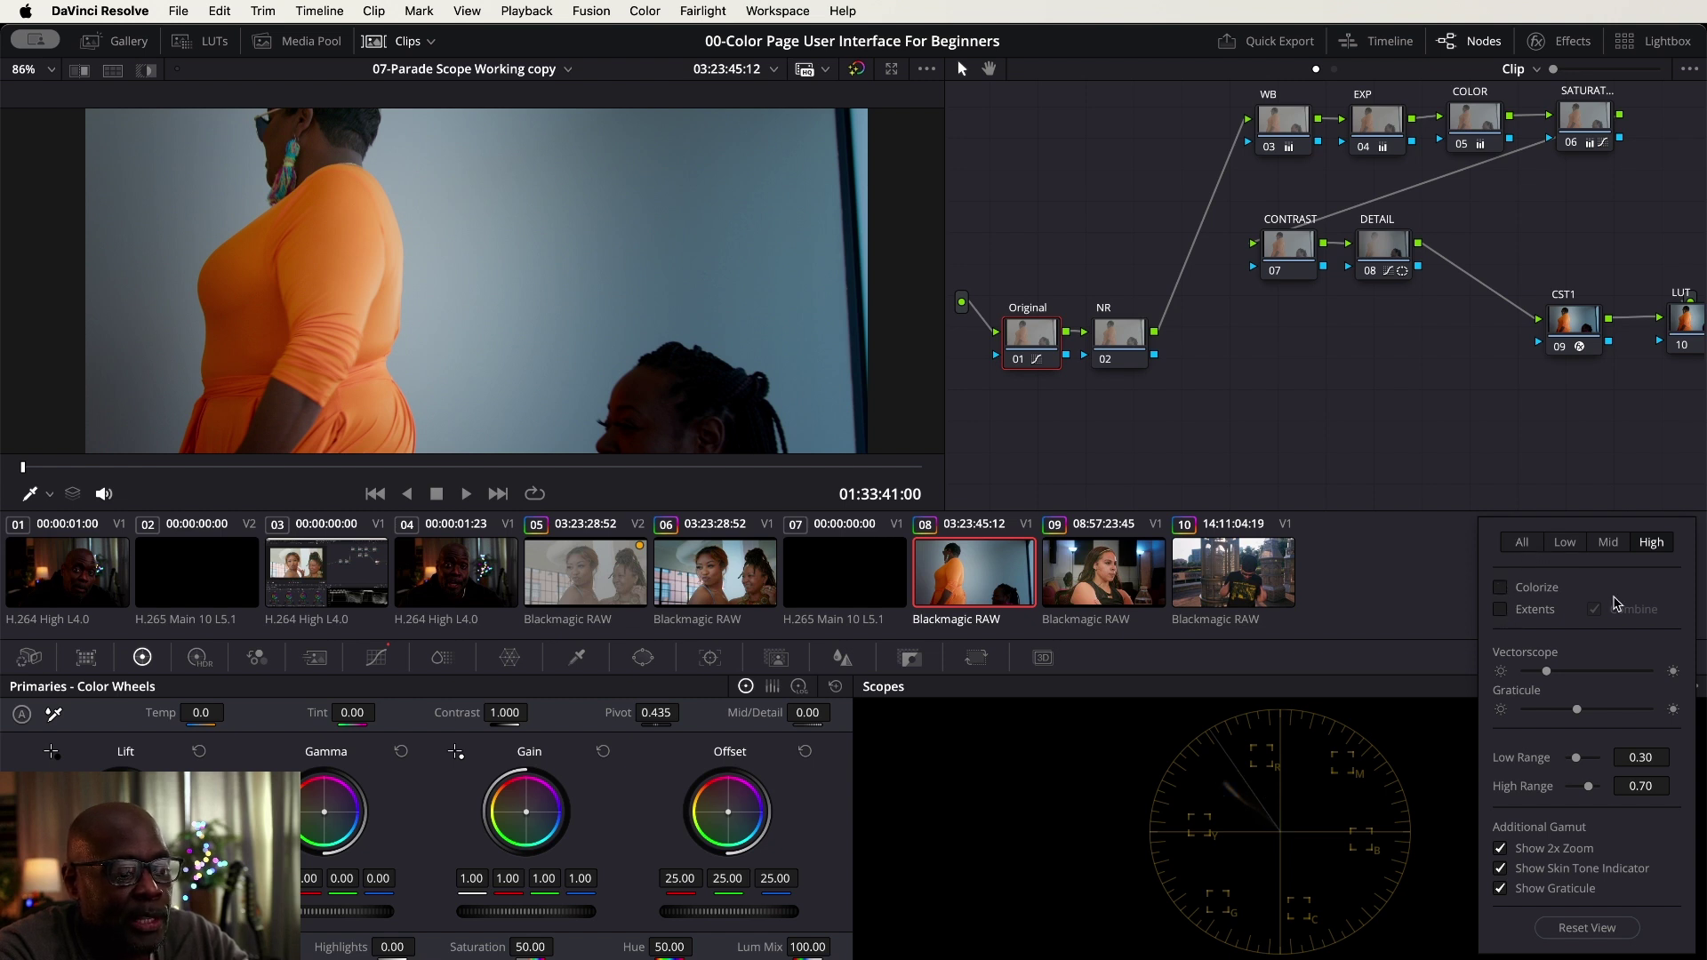
click(1503, 610)
click(1517, 588)
click(1522, 544)
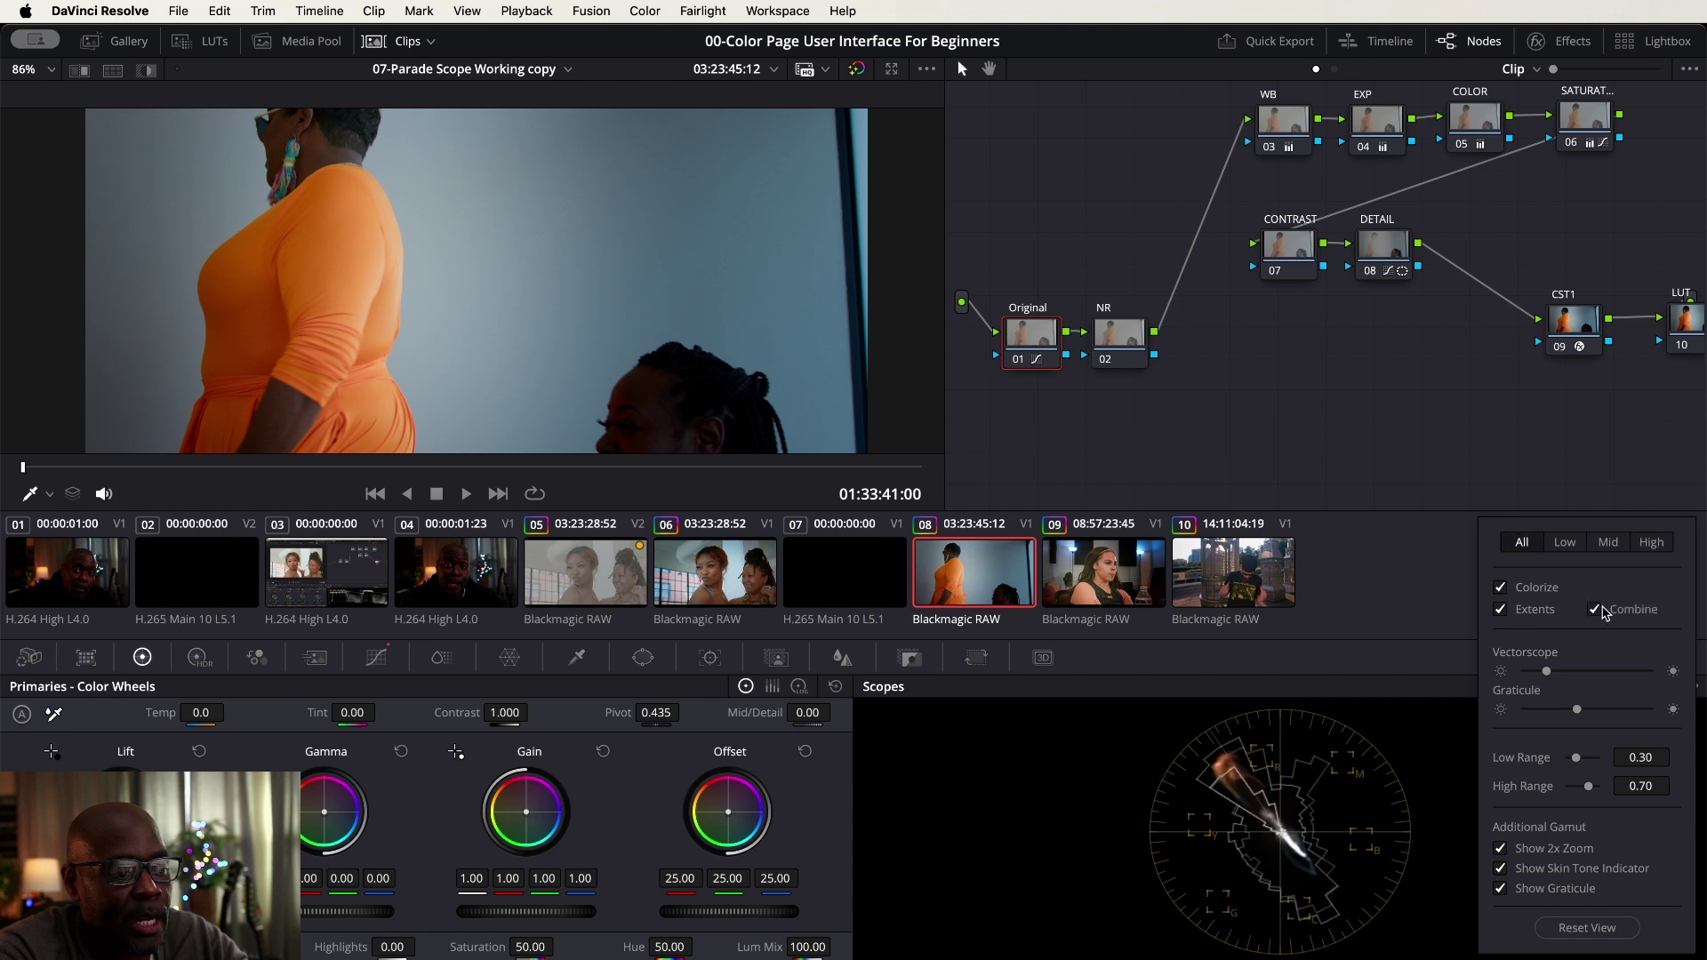
Turn off Combine and Extents for the vectorscope while keeping the trace colorized.
click(1596, 610)
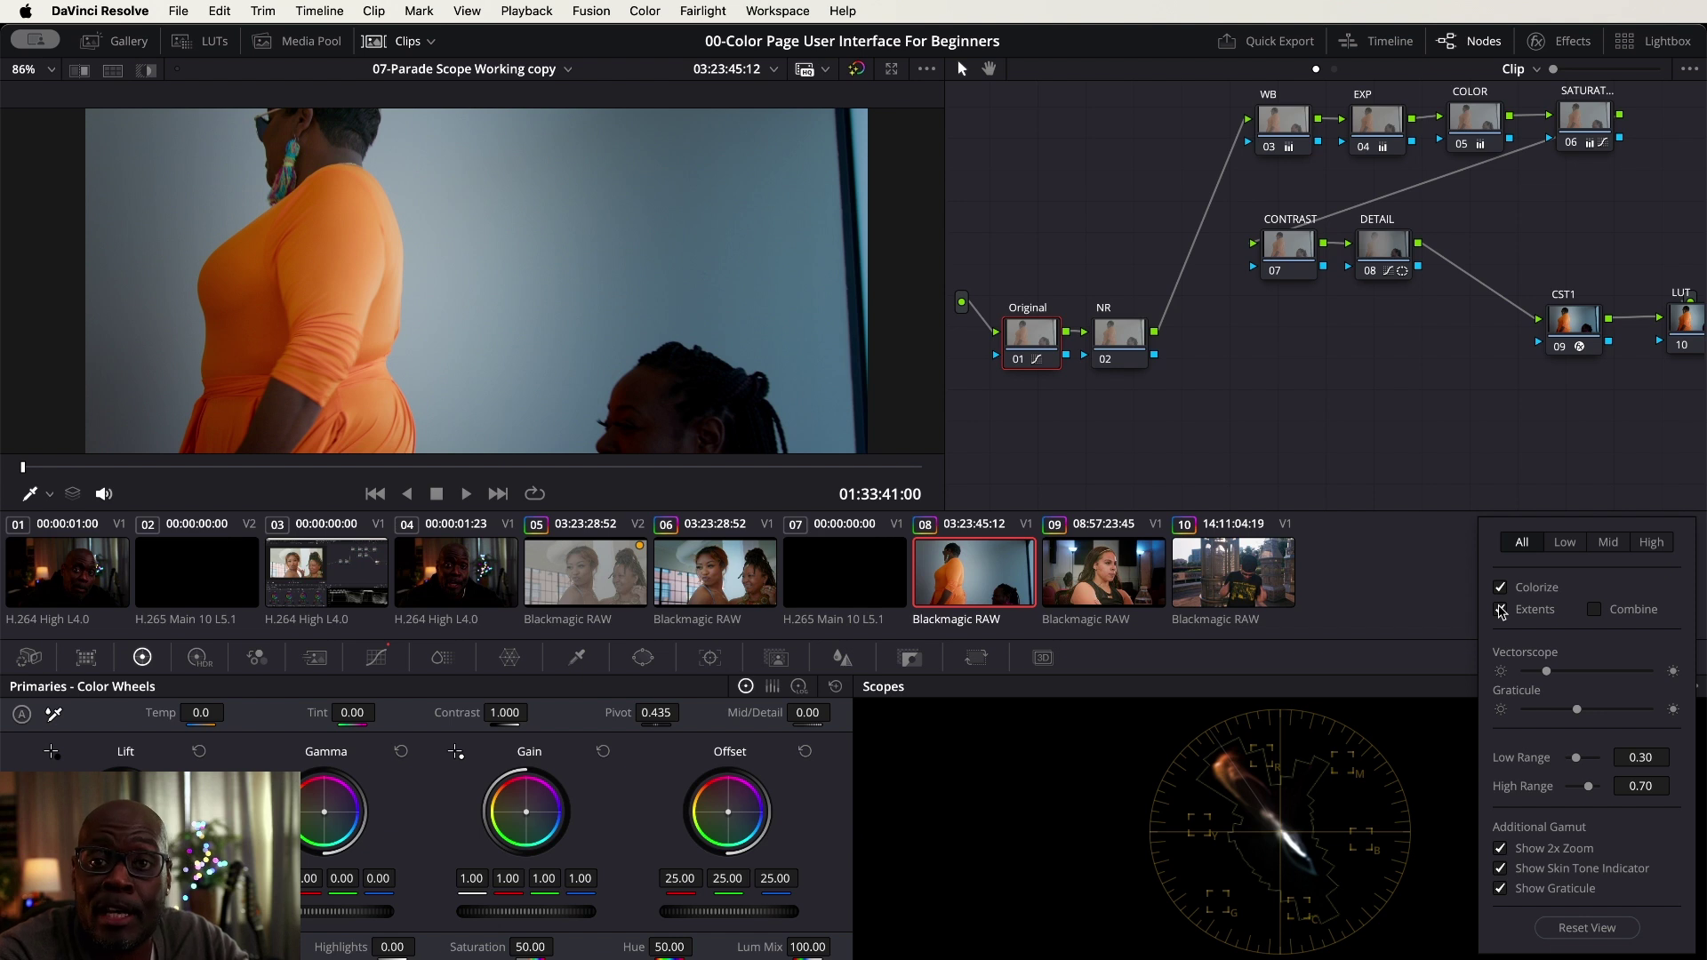
click(1501, 610)
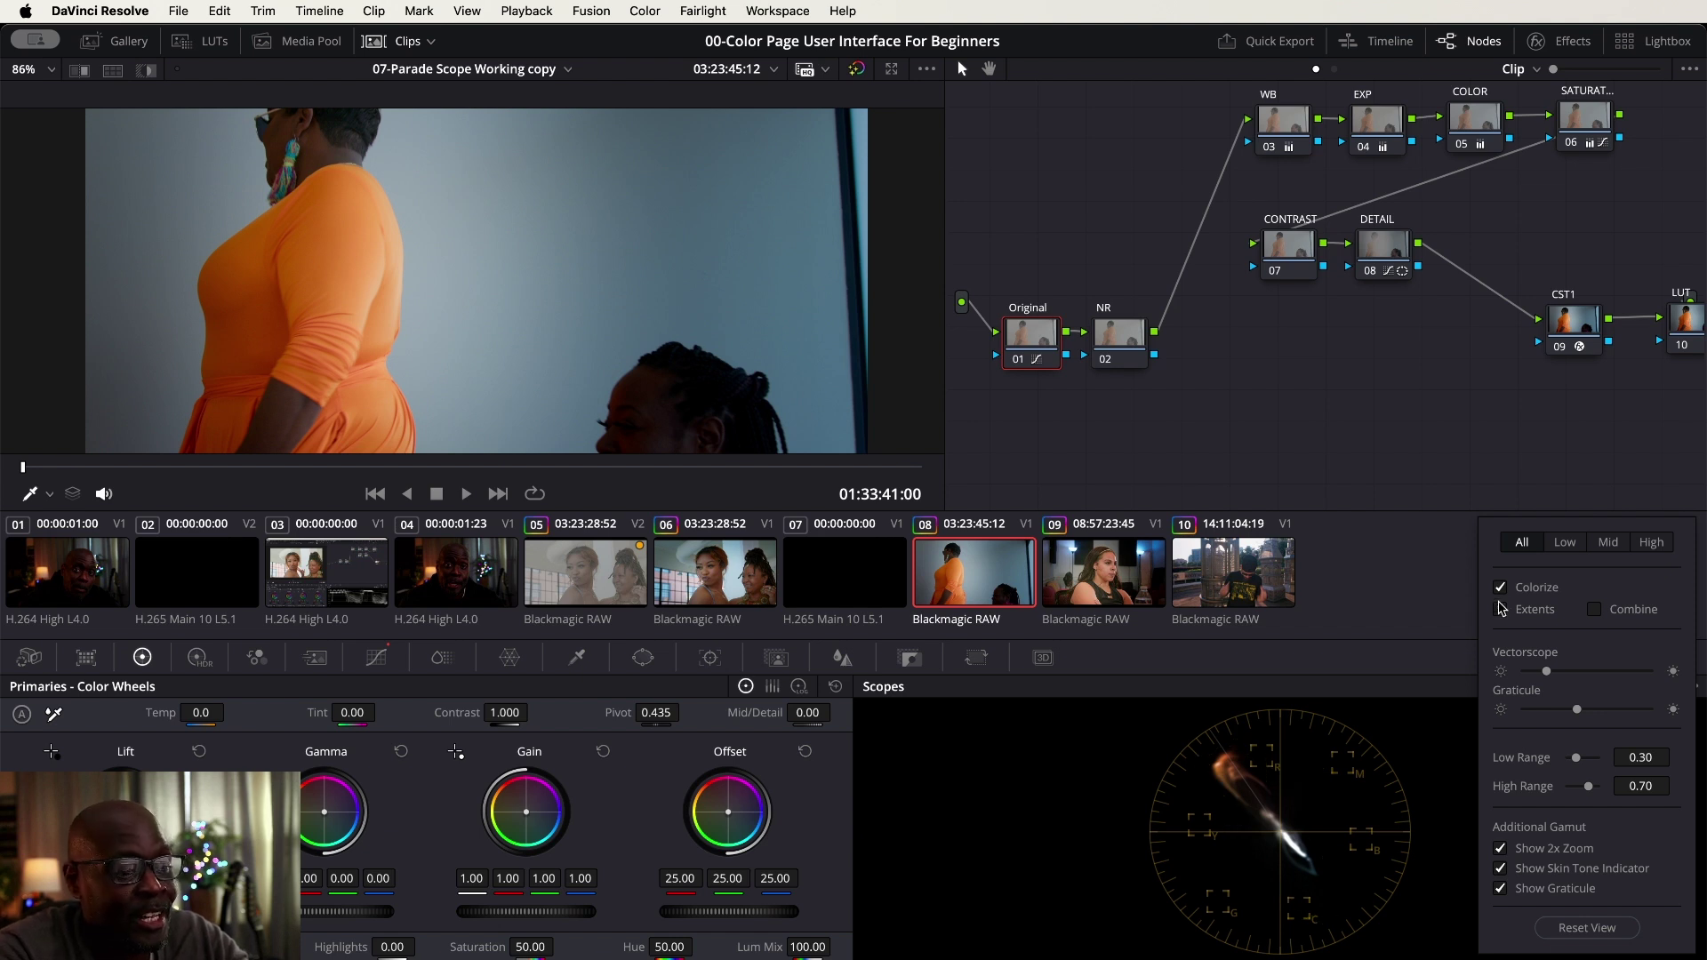
click(1502, 589)
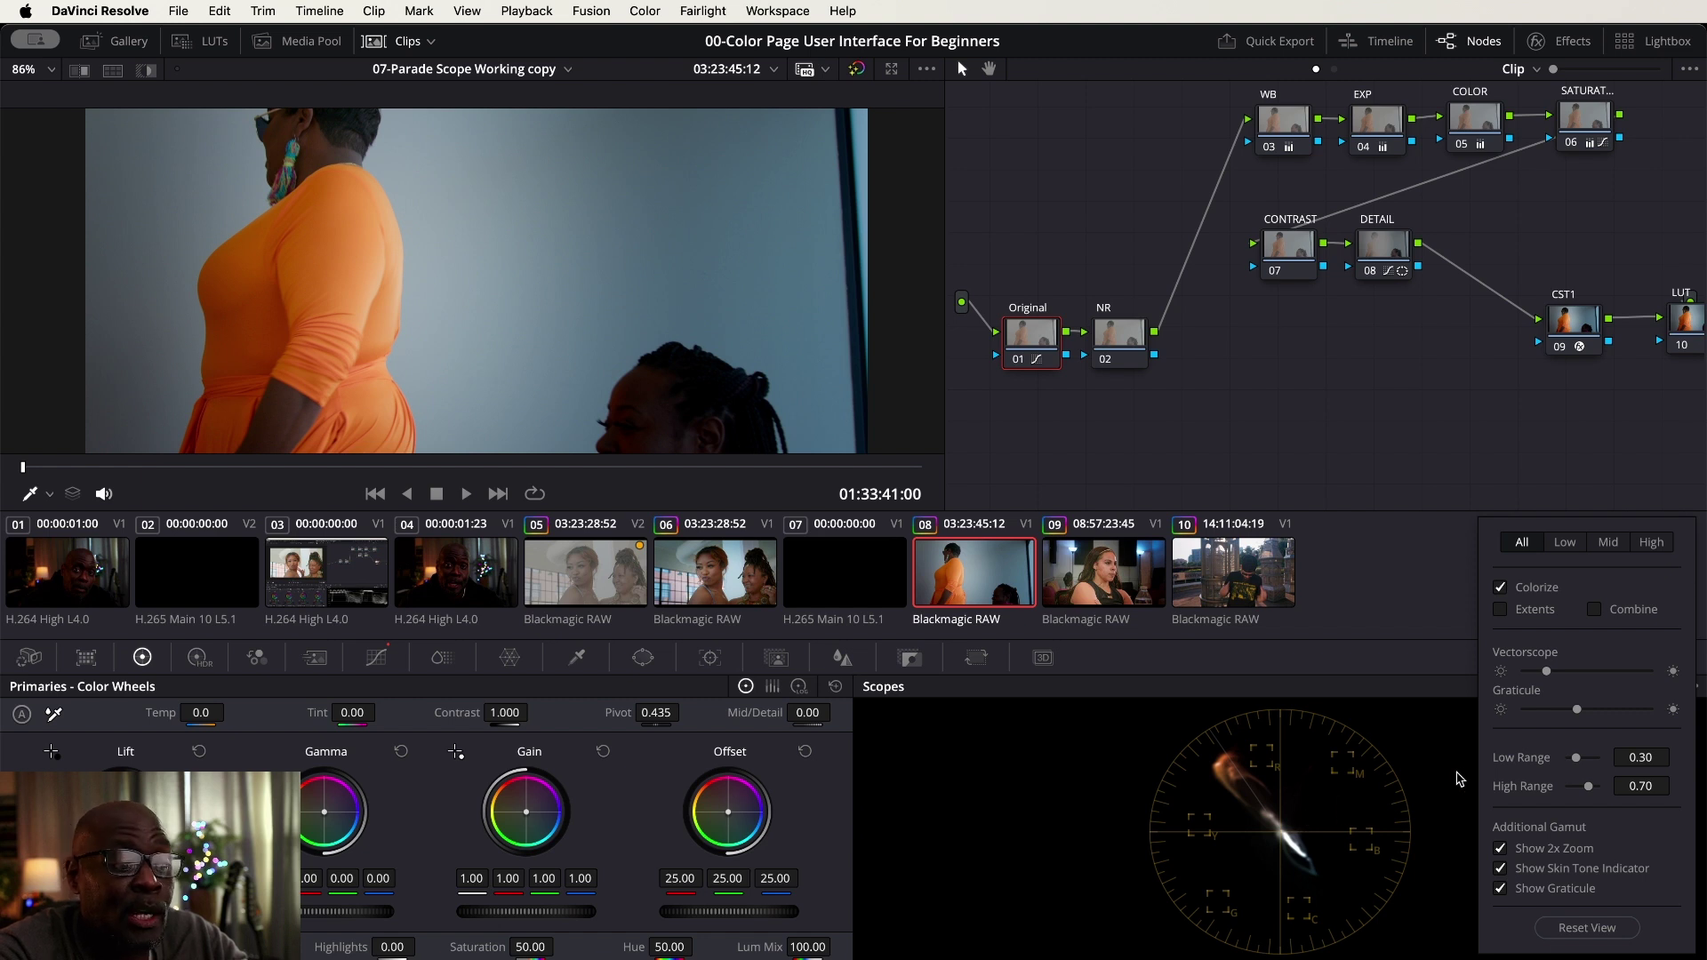
Turn off the vectorscope's 2x zoom and make its trace slightly brighter.
click(1501, 850)
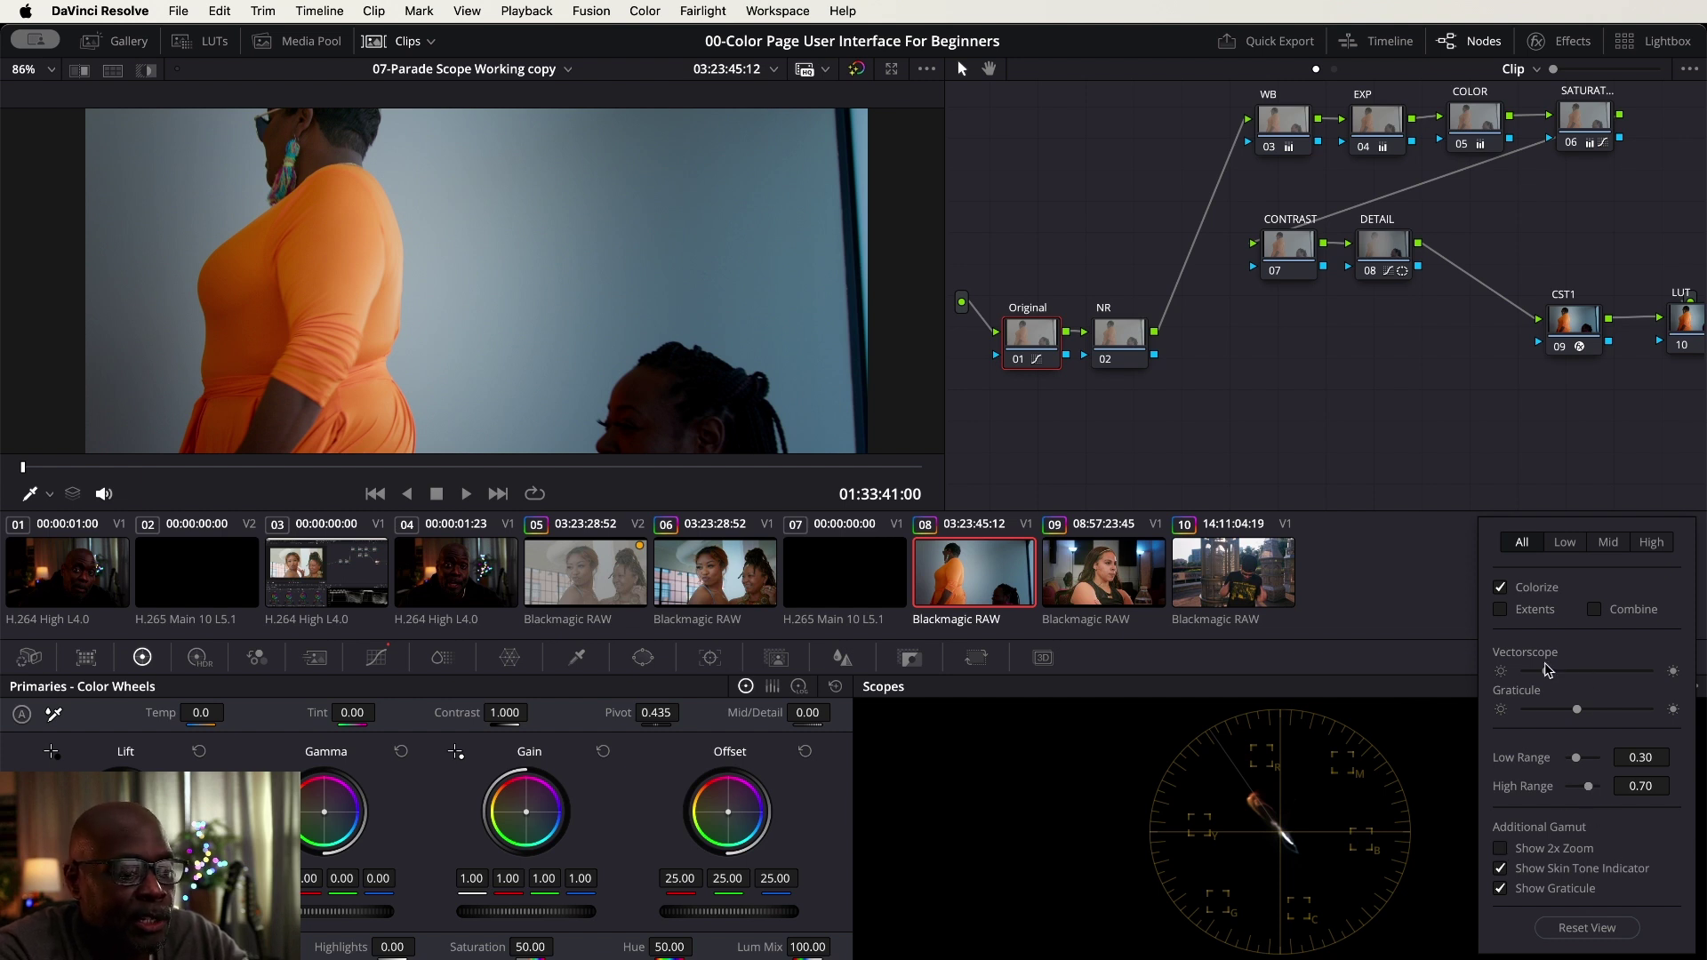
drag(1549, 673, 1612, 676)
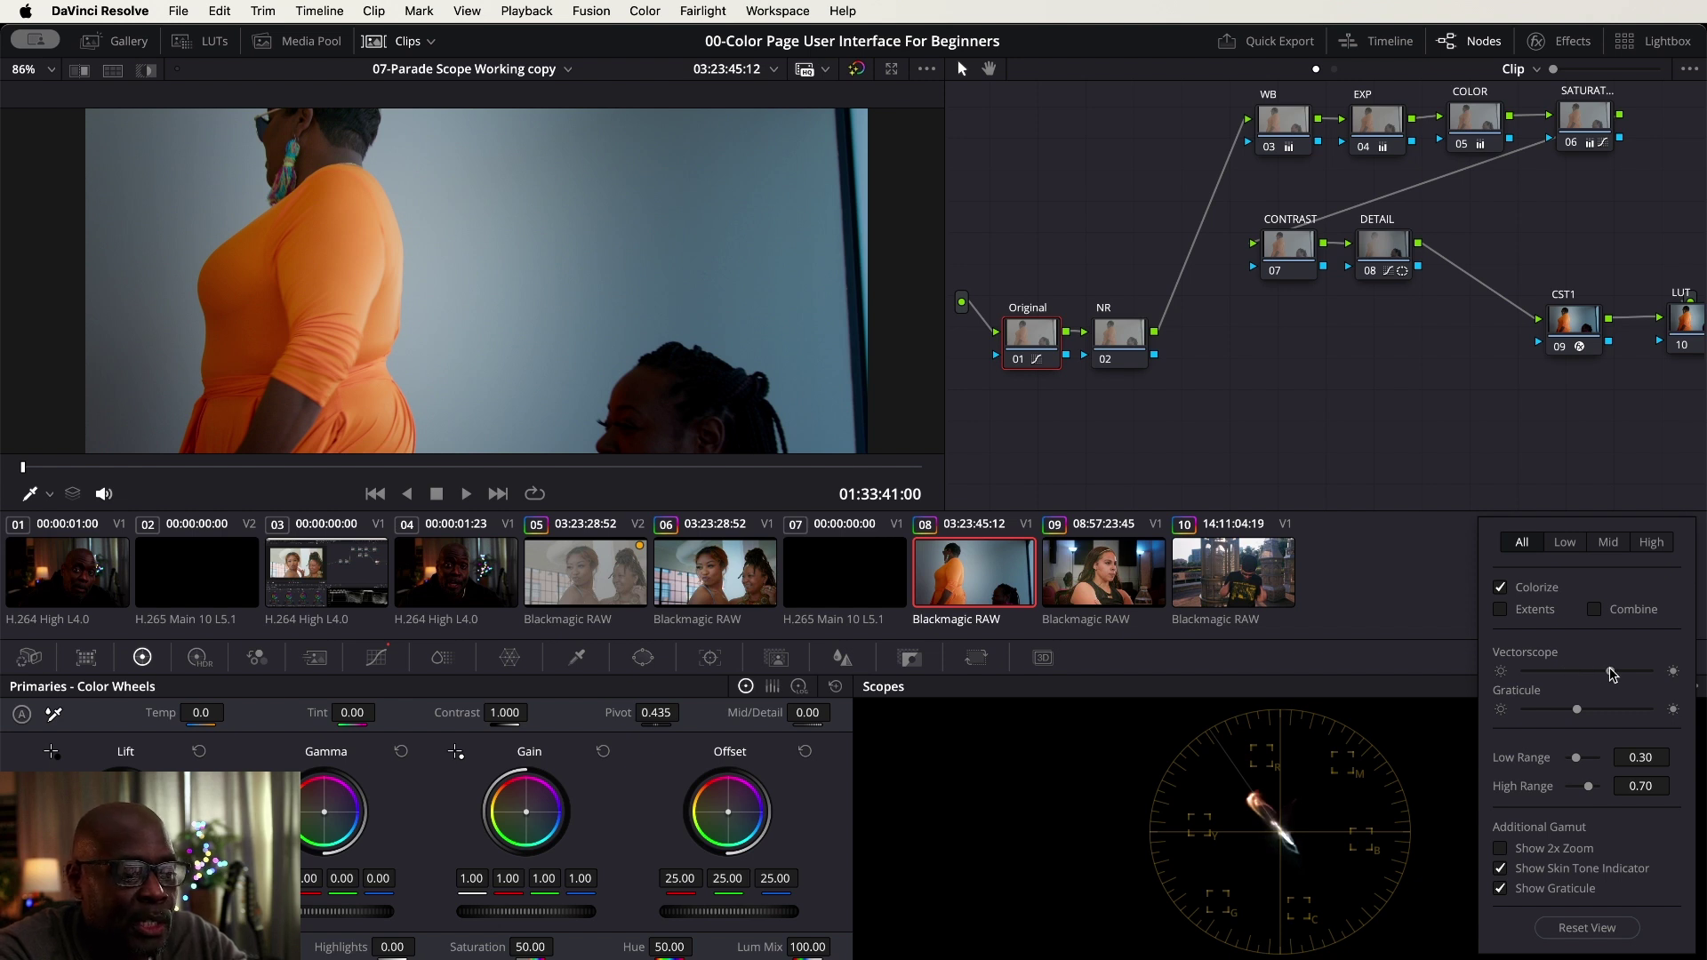
drag(1612, 676, 1567, 678)
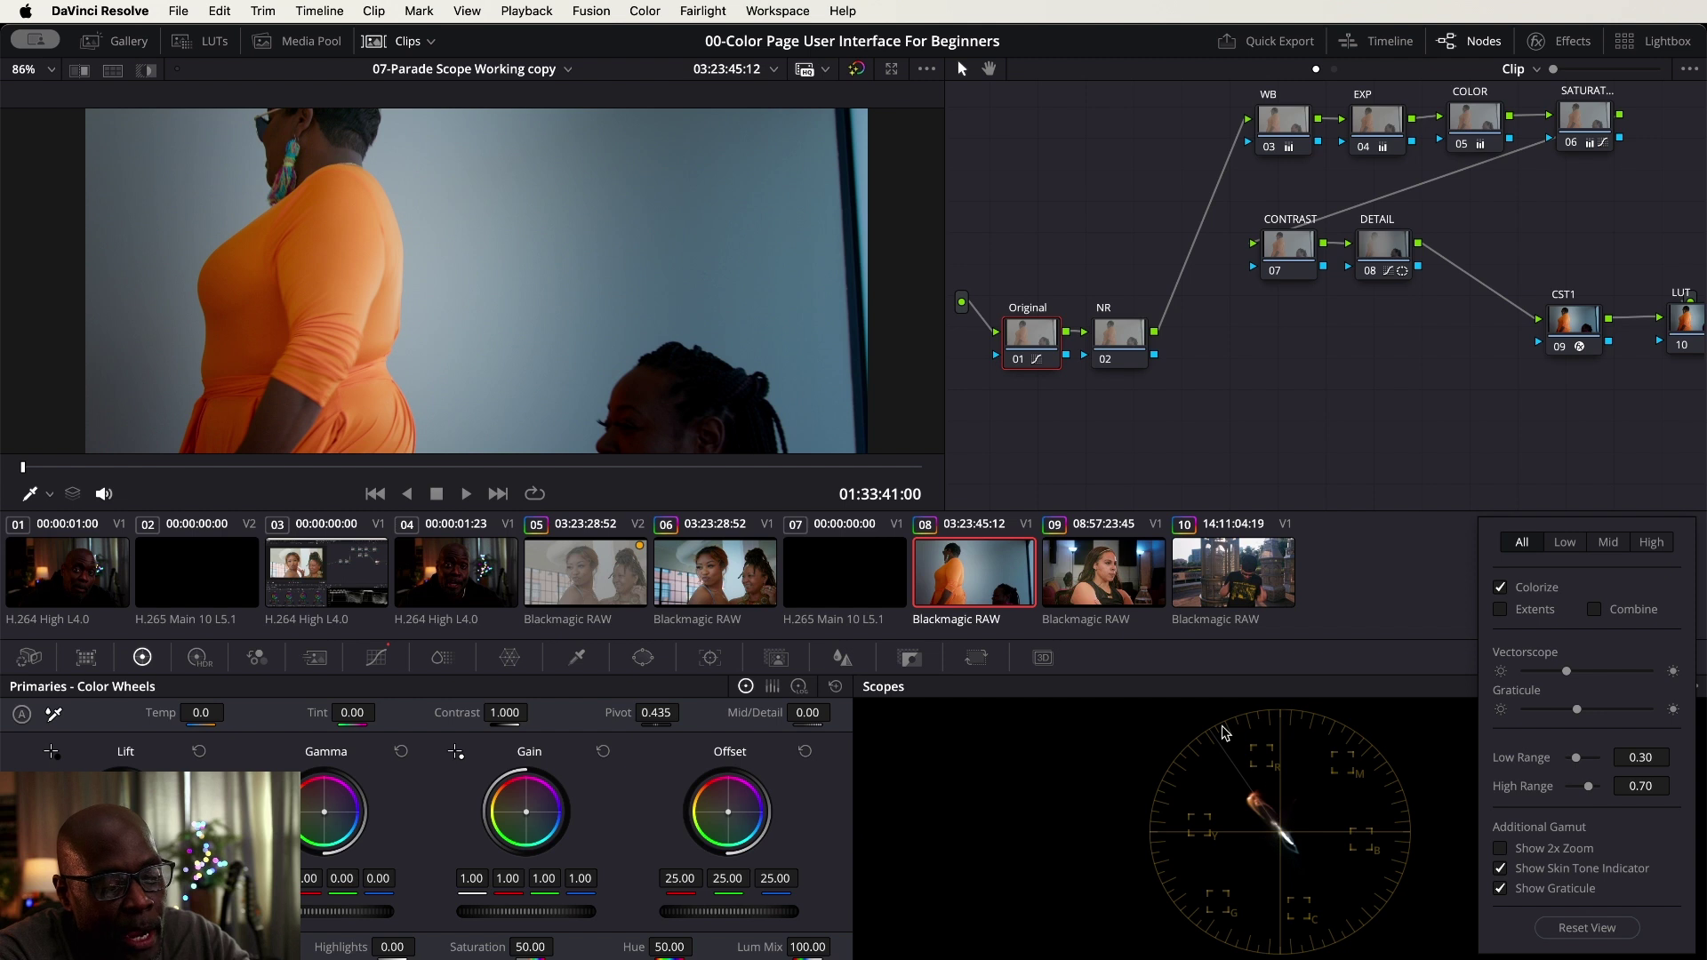
Compare the vectorscope trace with 2x zoom on and off, keep the skin tone indicator shown, and close the settings.
click(1502, 869)
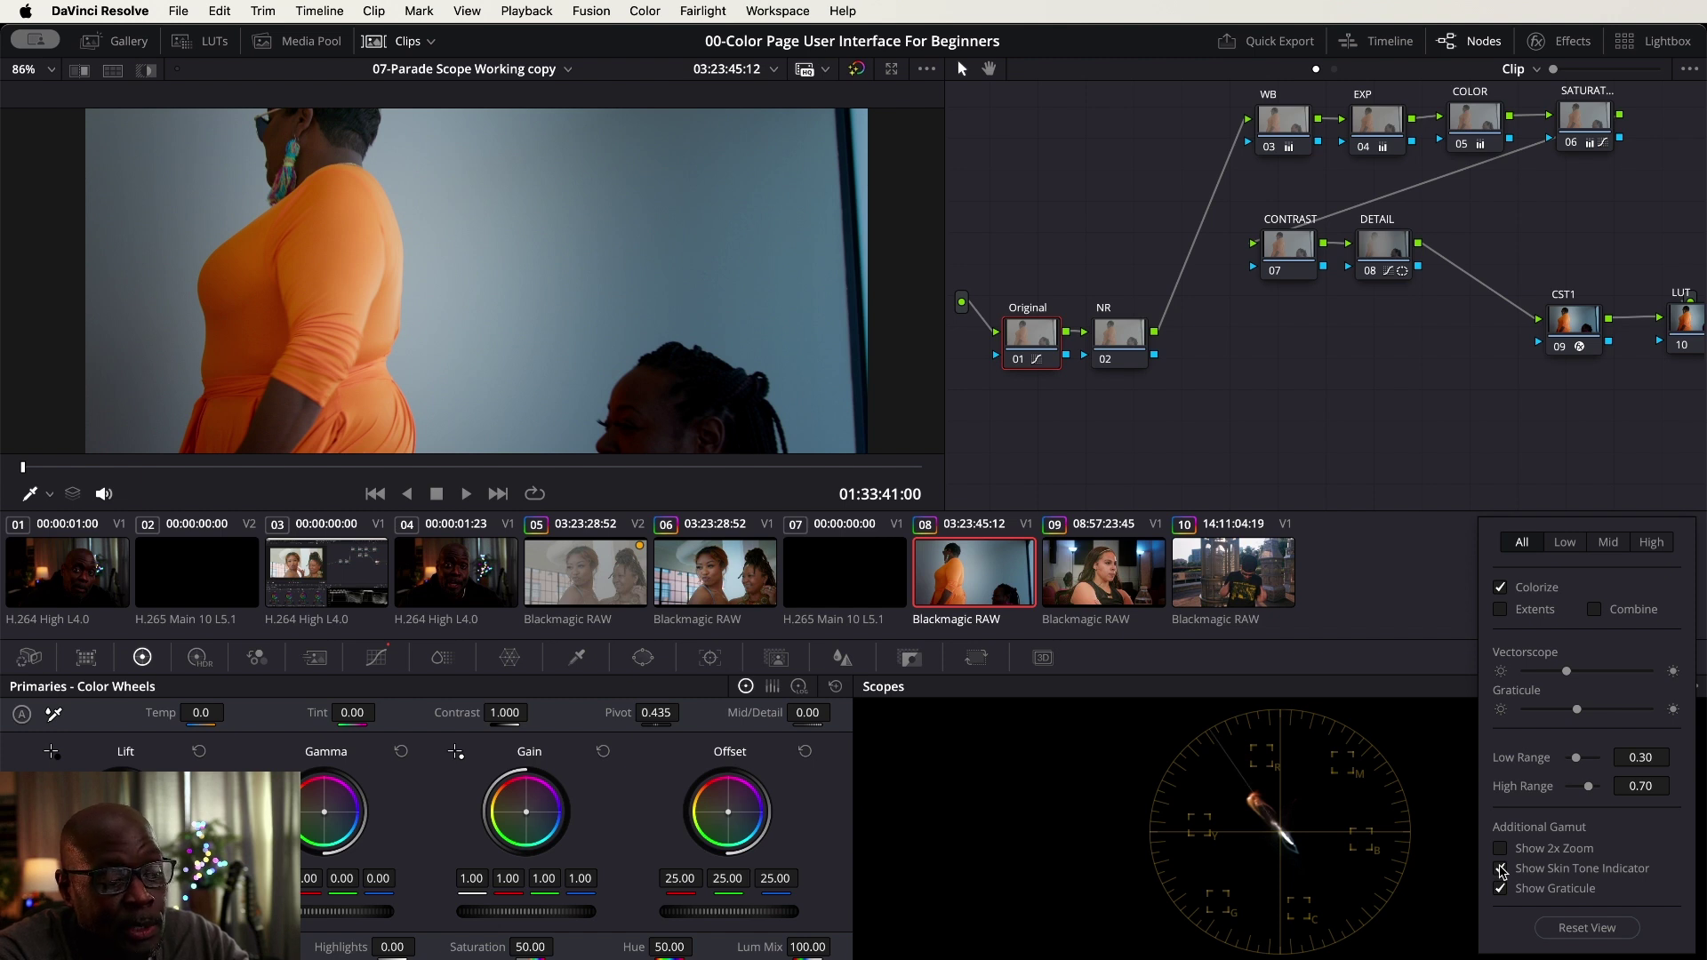
click(1501, 849)
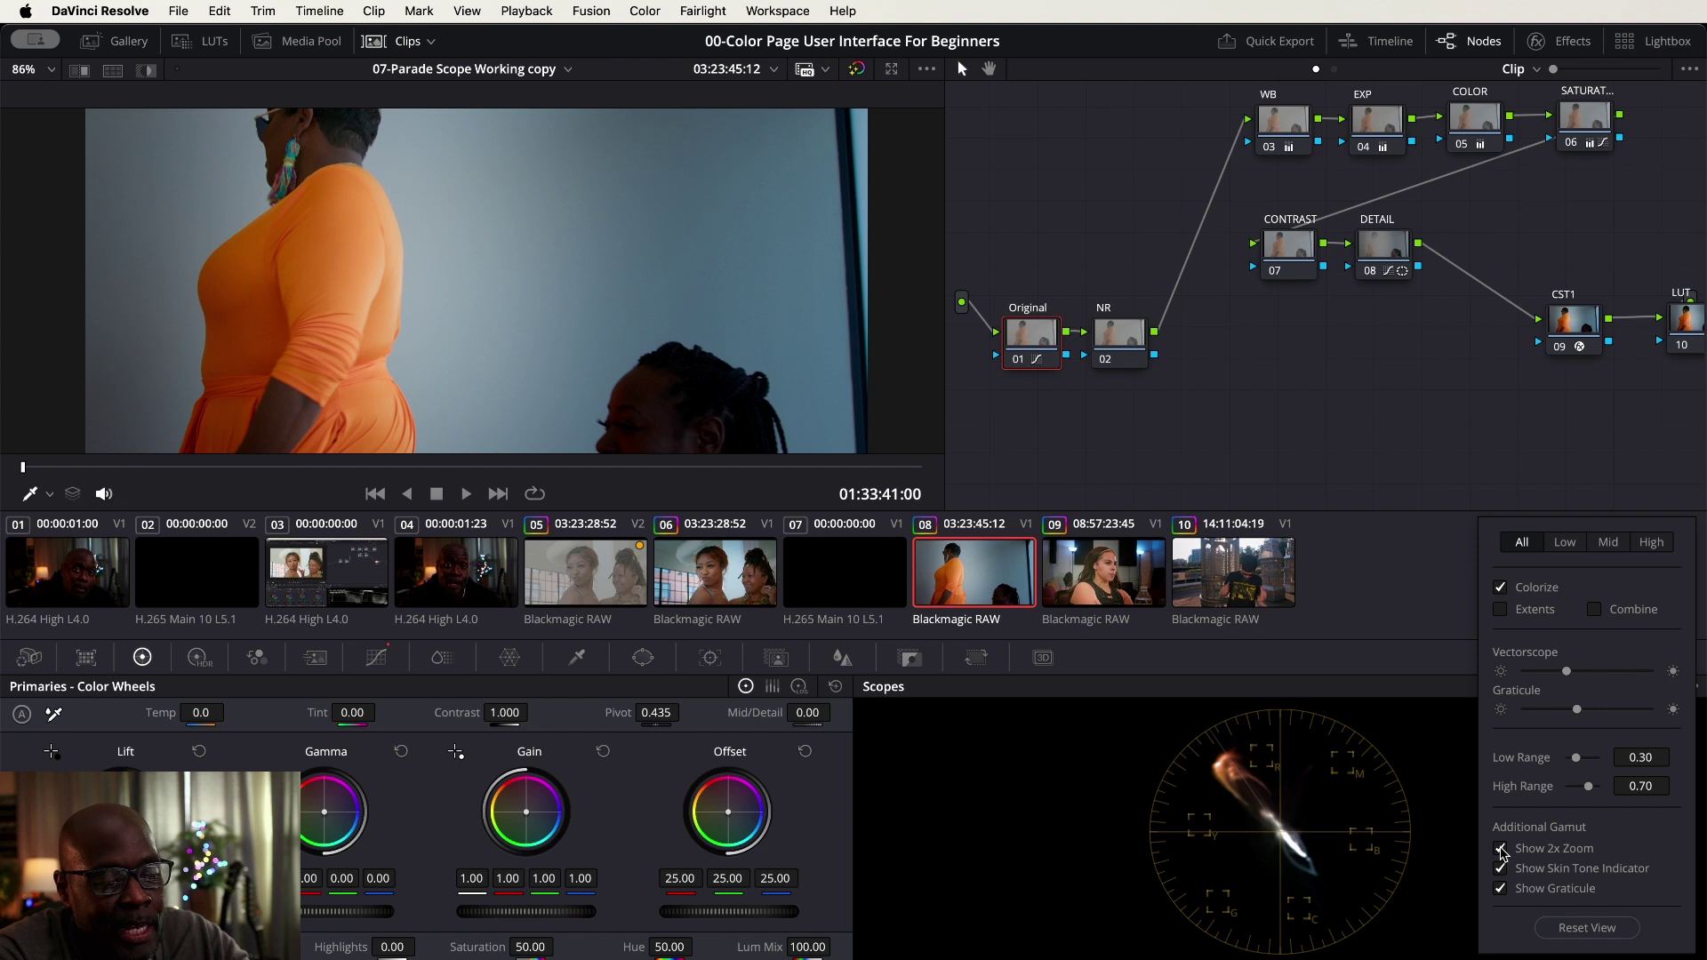
click(1501, 850)
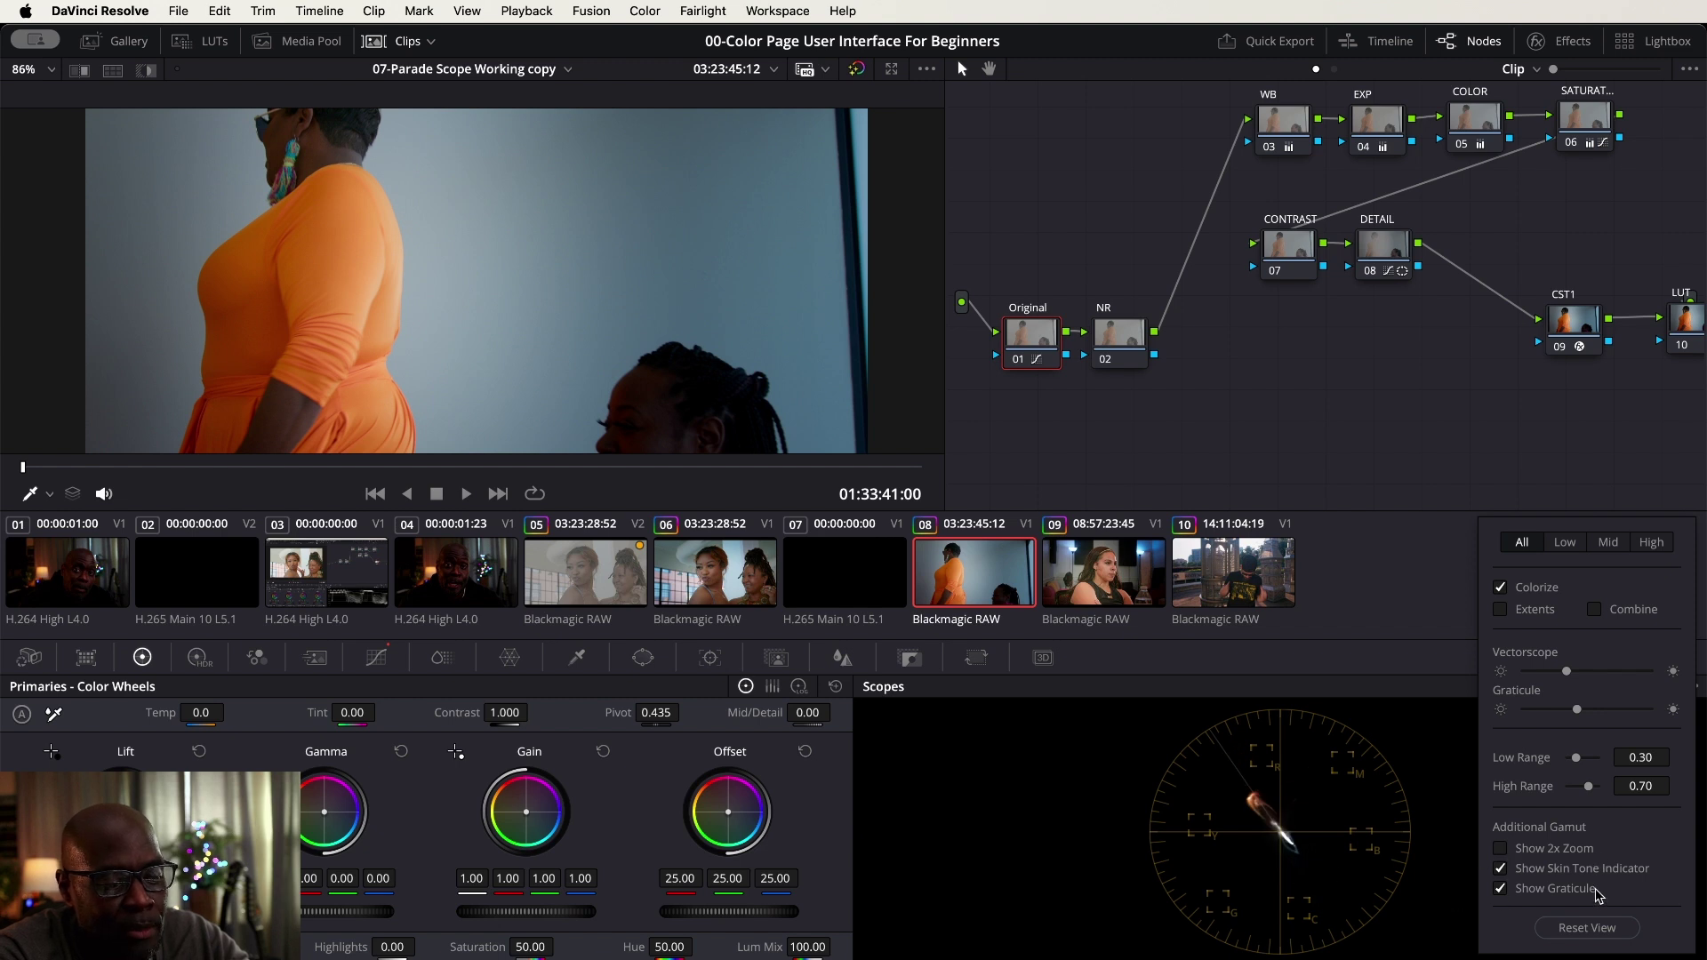
click(1472, 466)
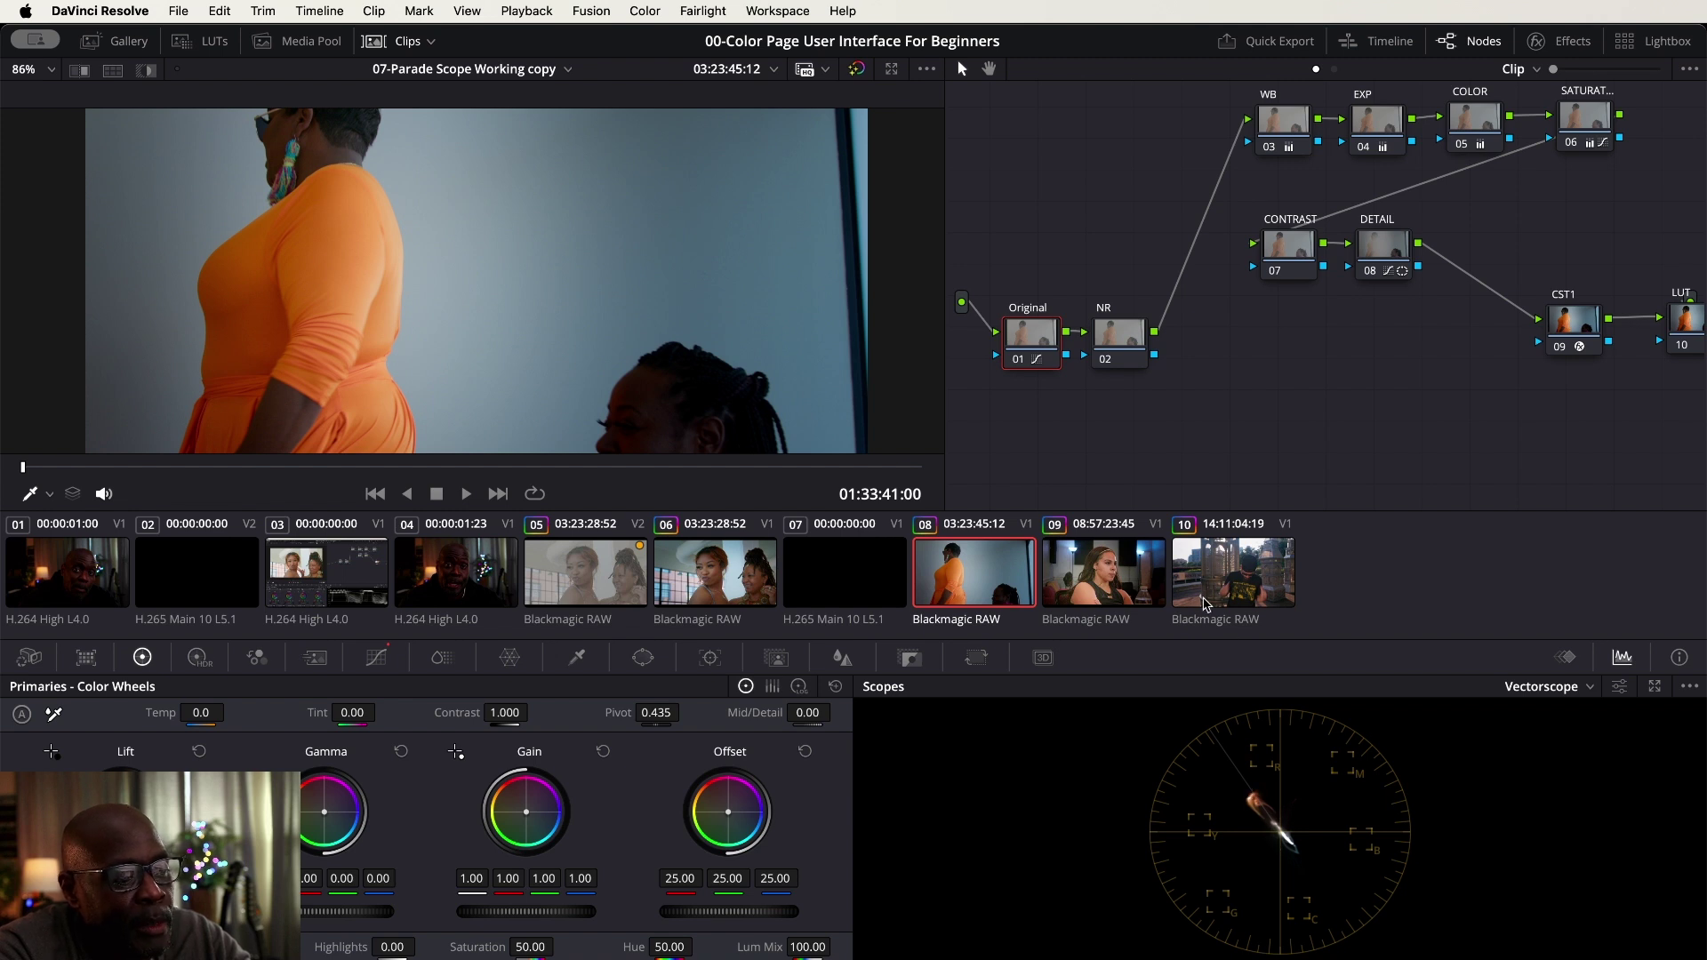
Examine the vectorscope traces of clips 09 and 10 against the skin tone indicator.
click(1121, 577)
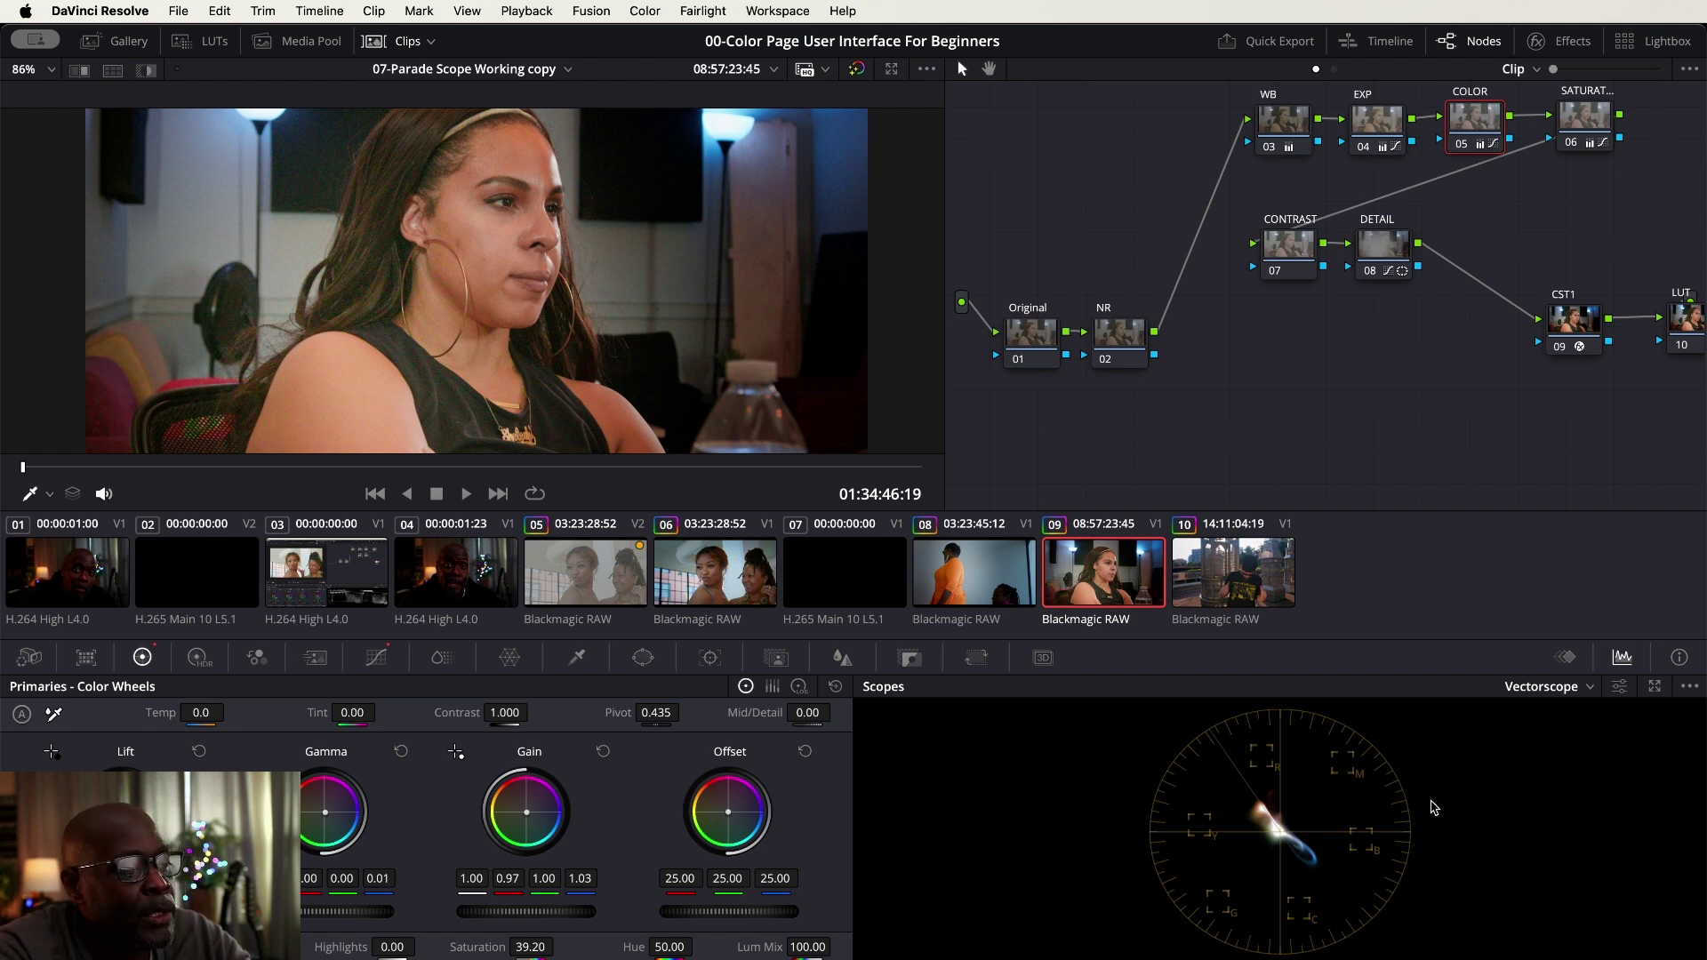
click(1267, 578)
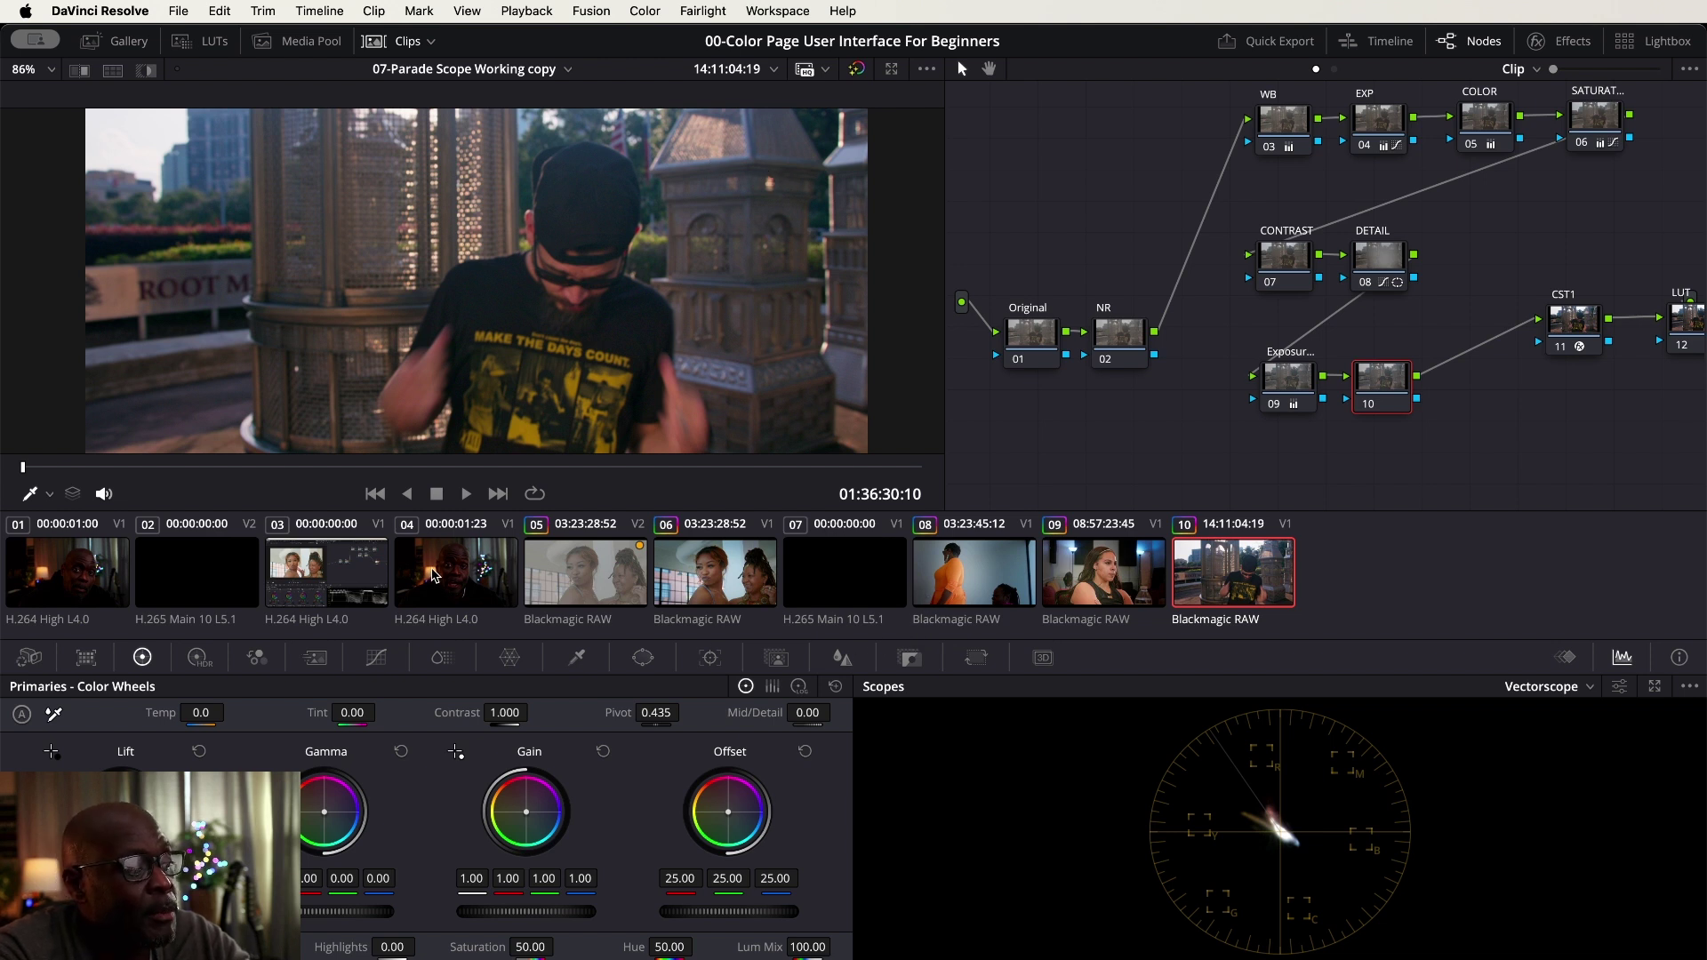
In clip 04, add a serial node after node 01 and label it "color".
click(445, 570)
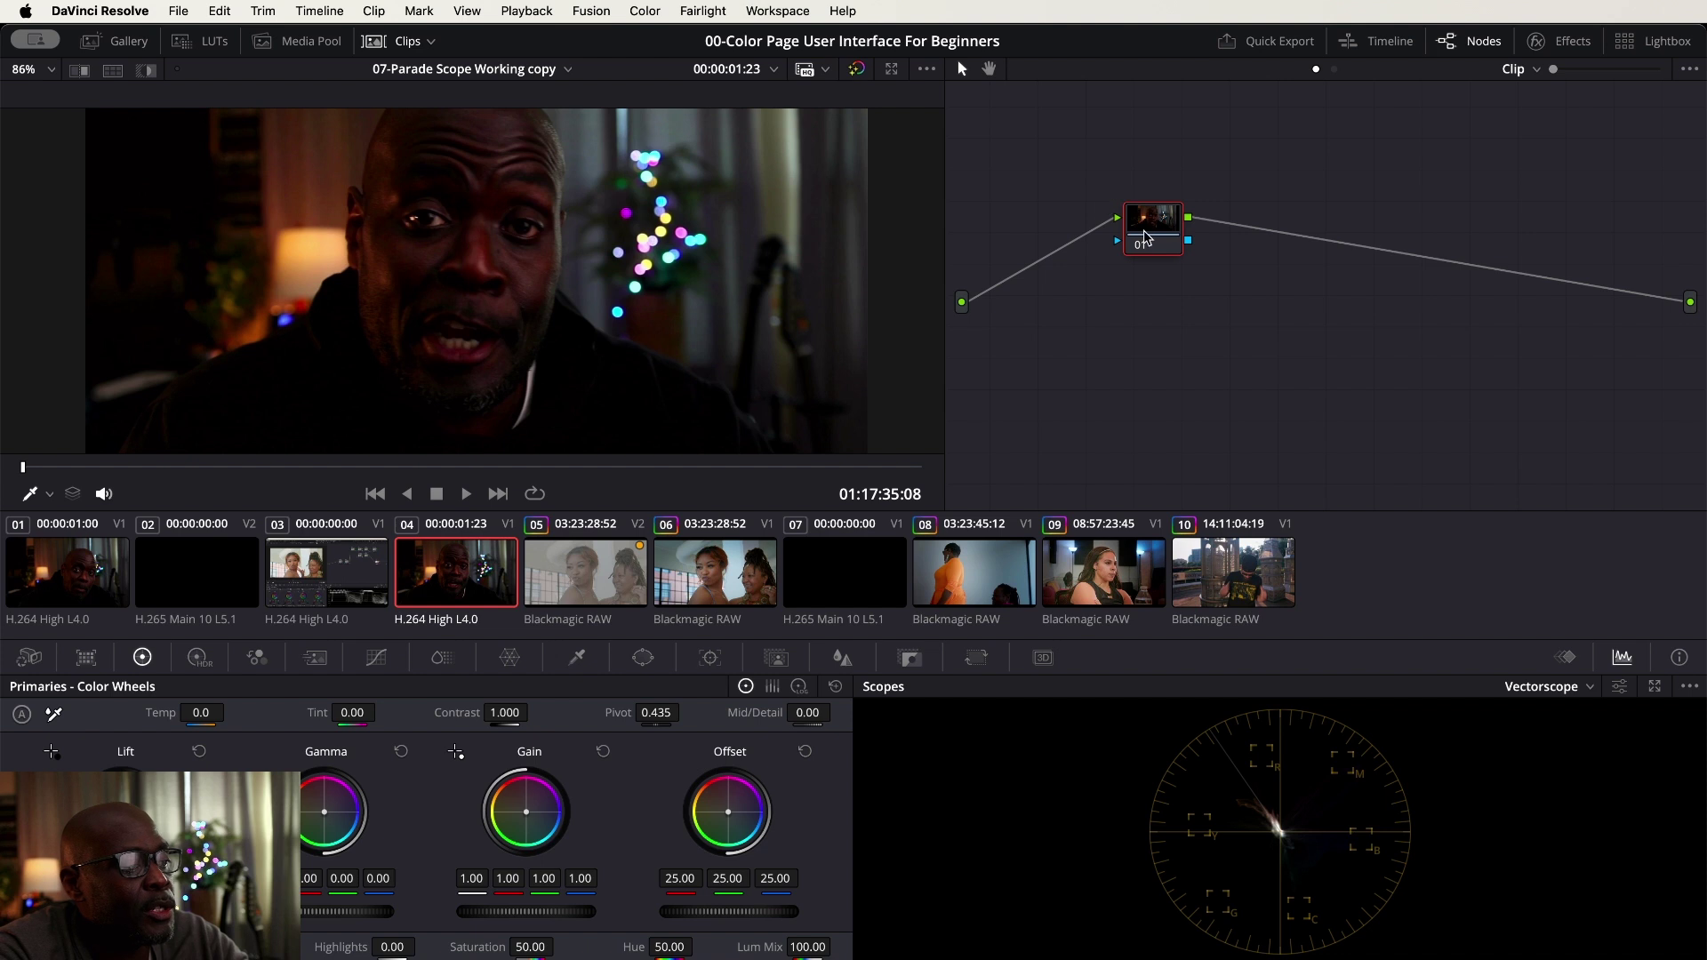
drag(1123, 243, 1103, 253)
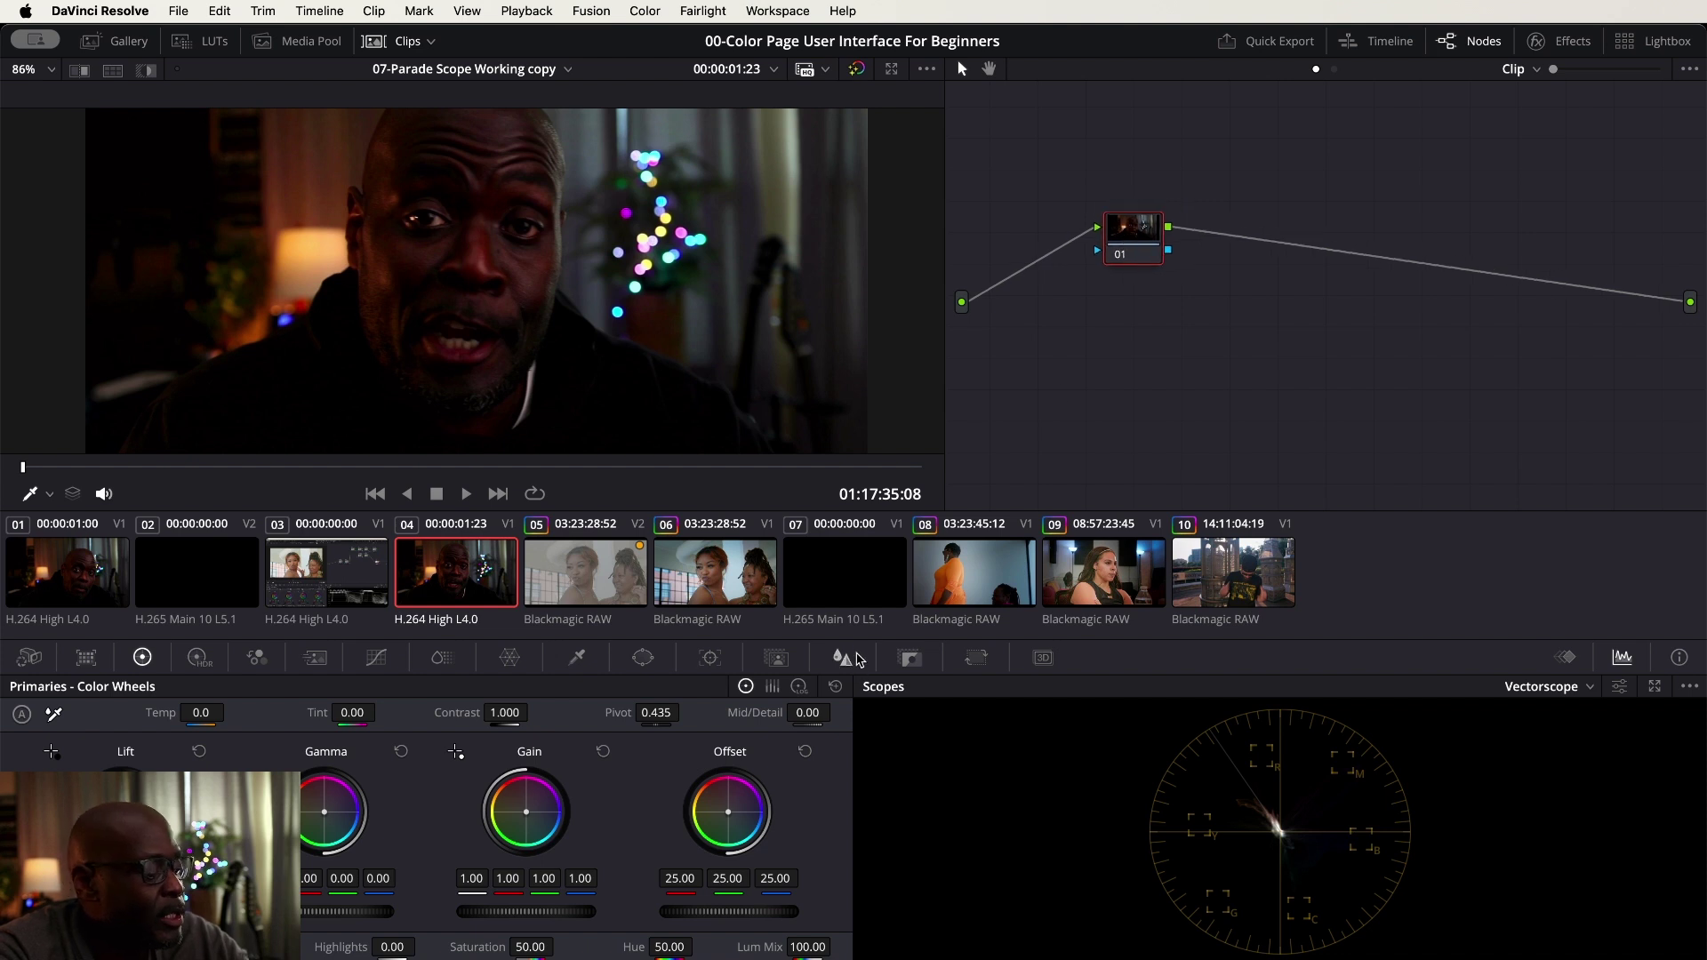
key(alt+s)
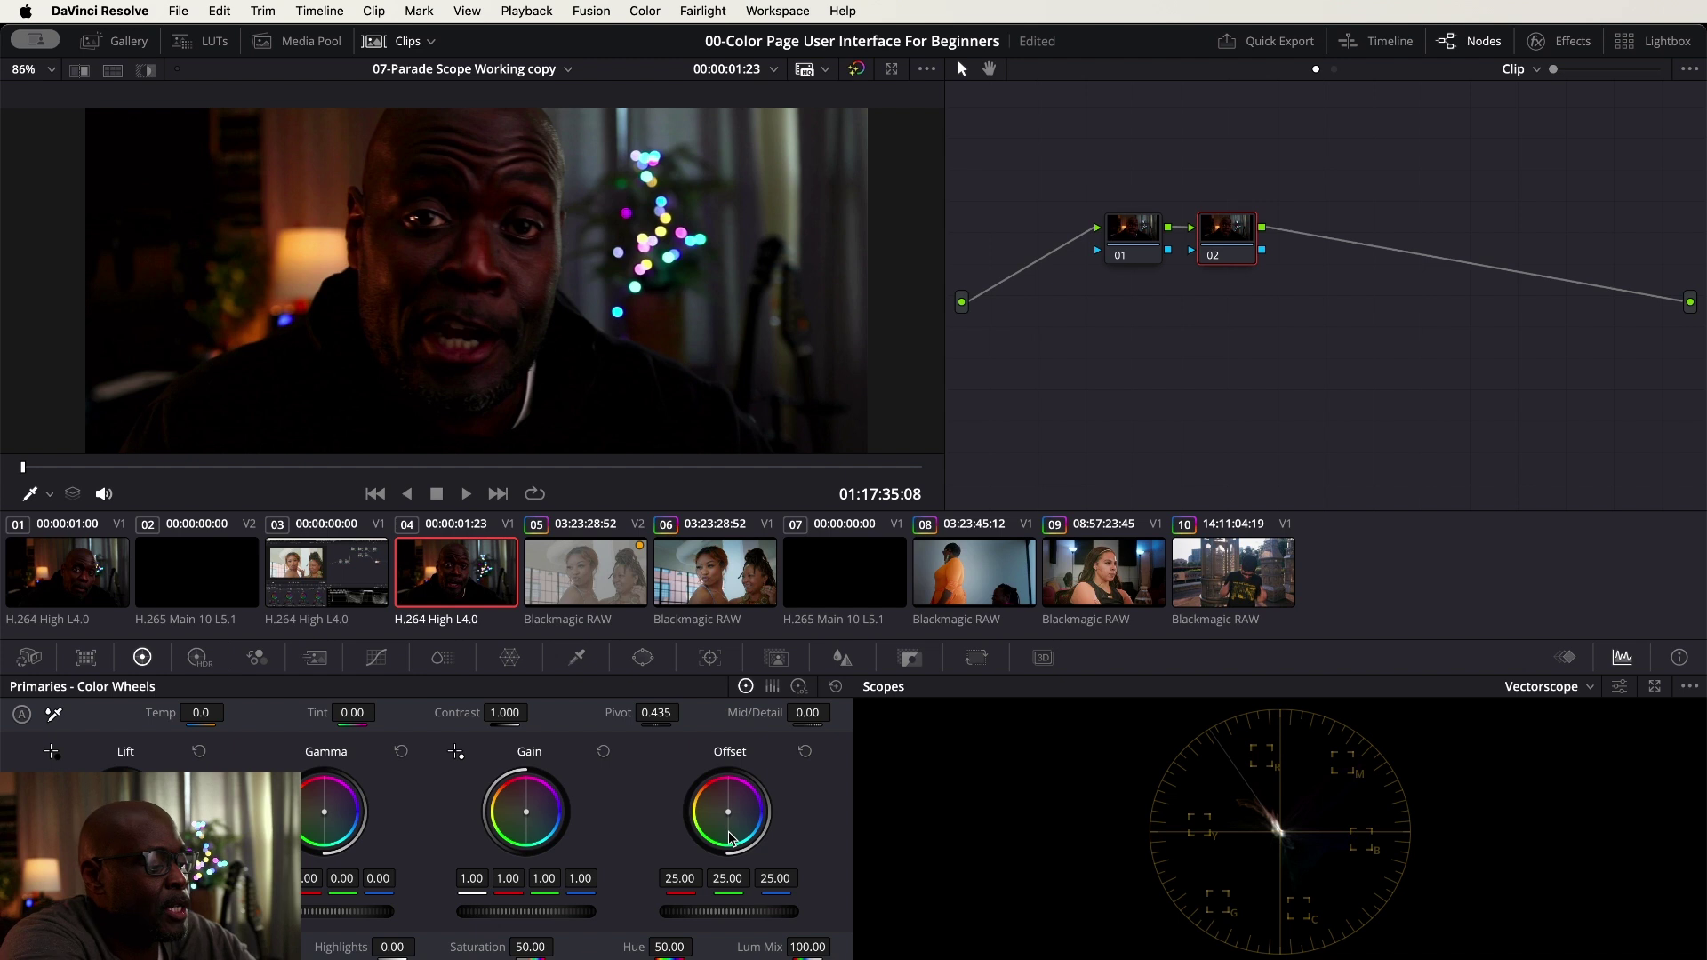
key(Return)
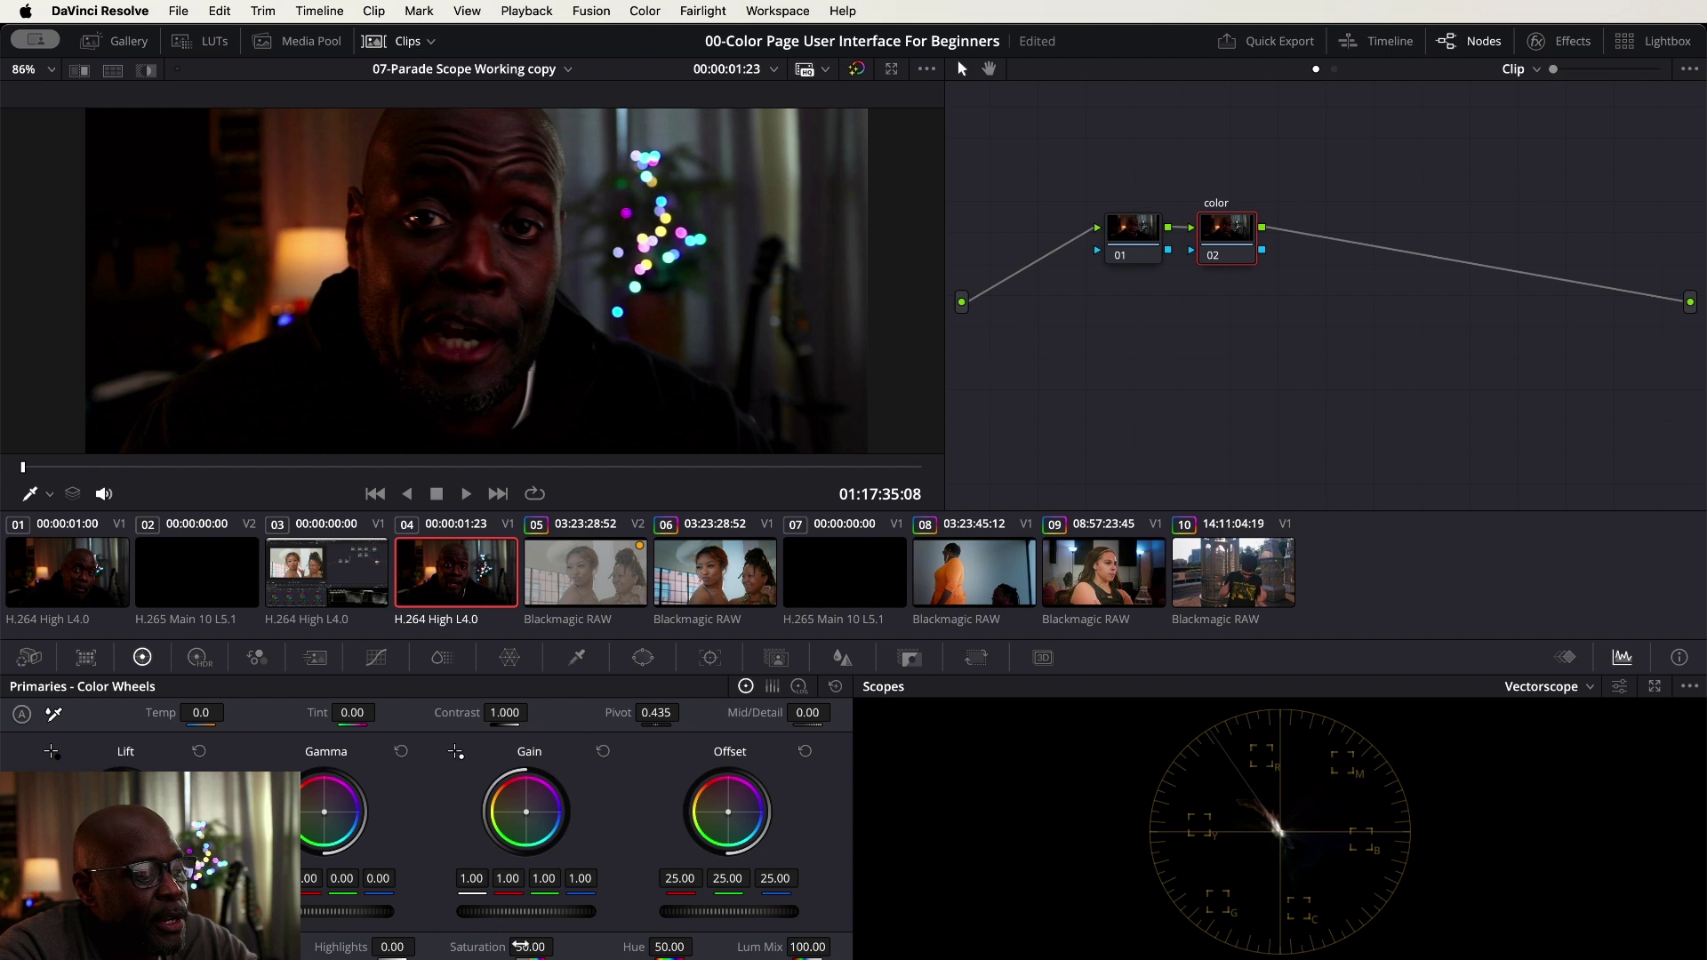
Raise the color node's saturation to 100 and reset it to its default.
drag(559, 945, 559, 945)
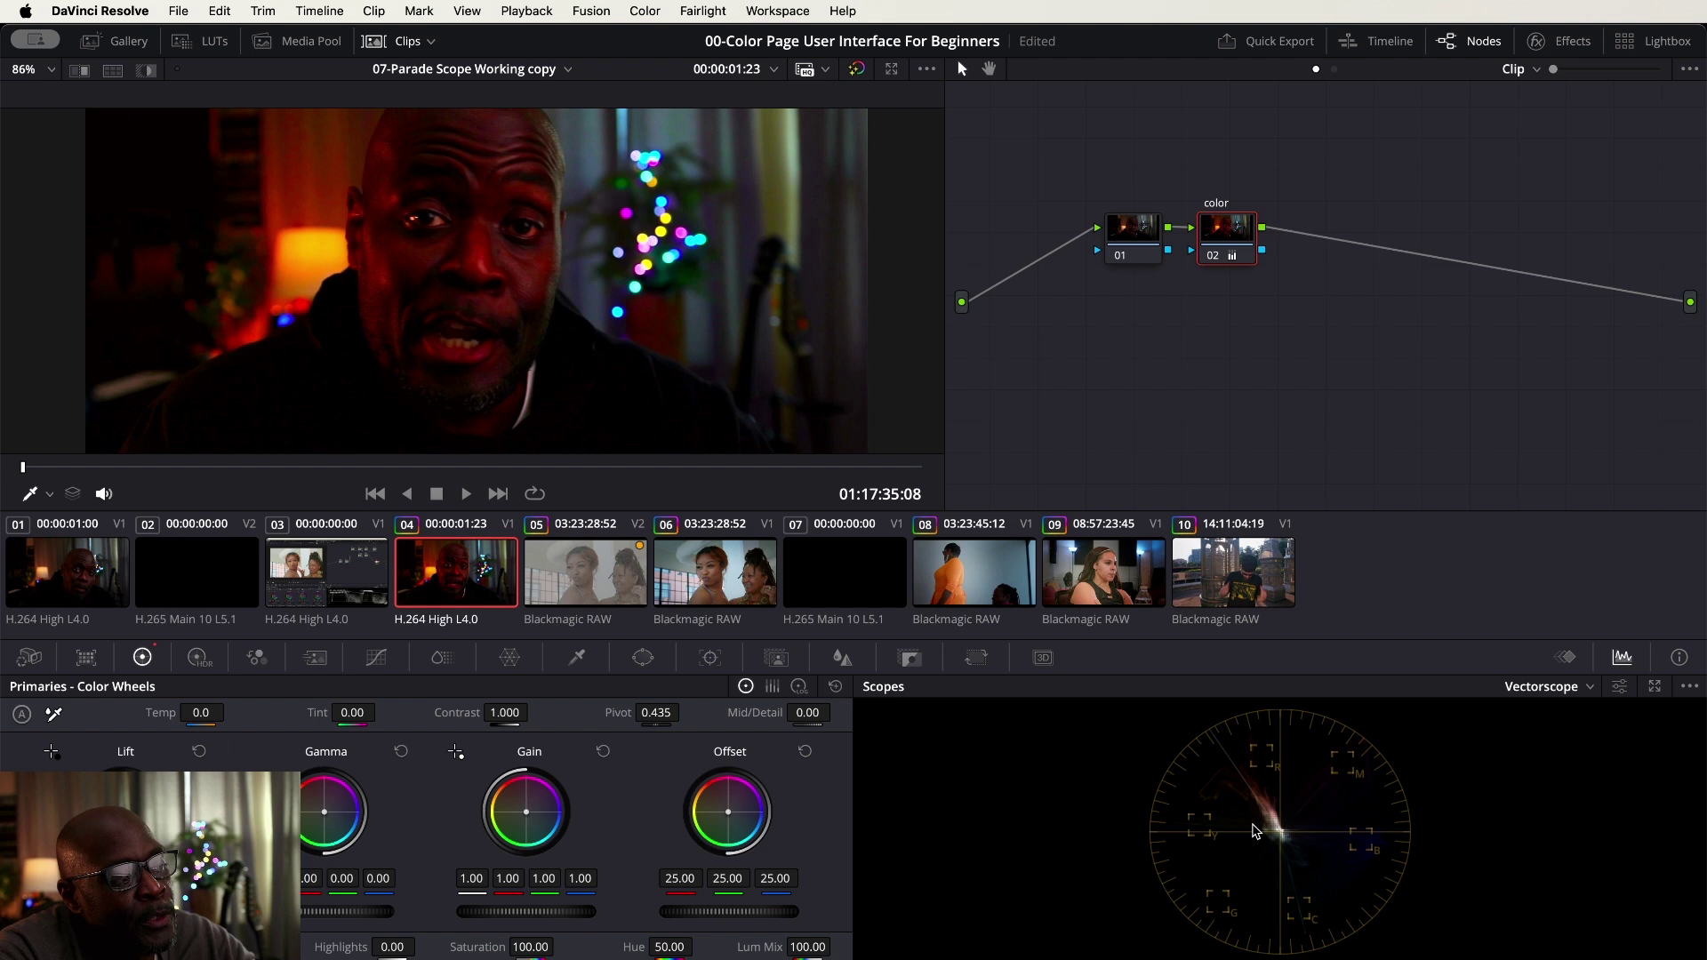
double_click(479, 948)
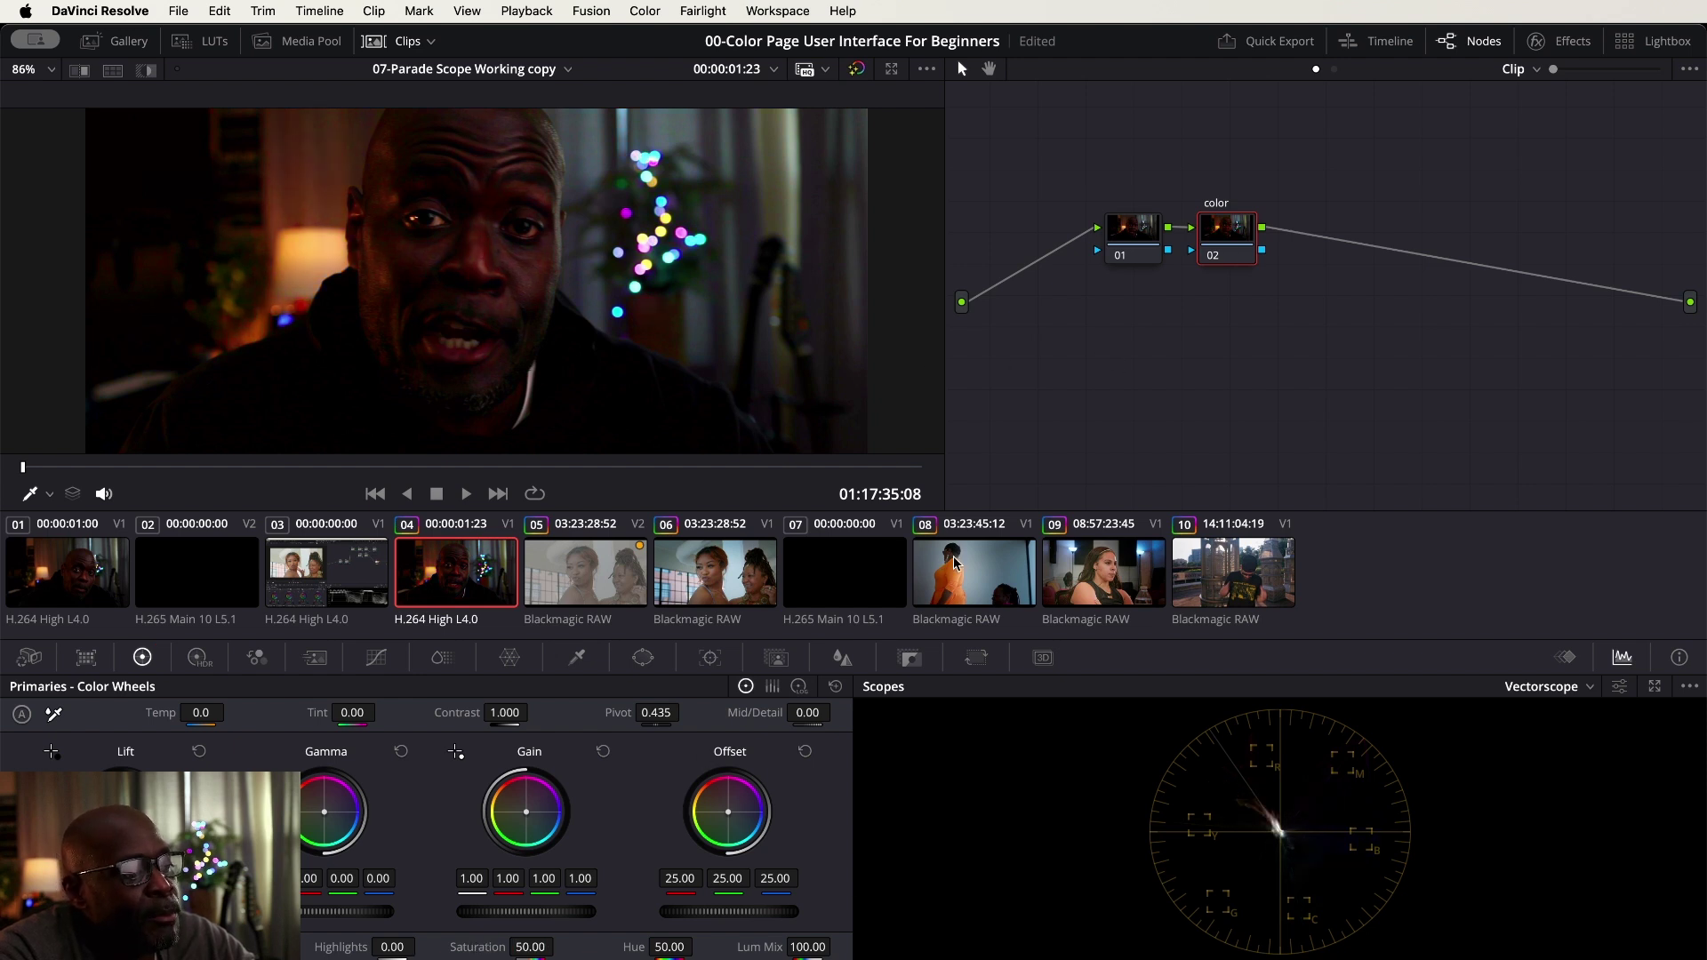
In clip 08, add a serial node after the DETAIL node and label it "color2".
click(955, 564)
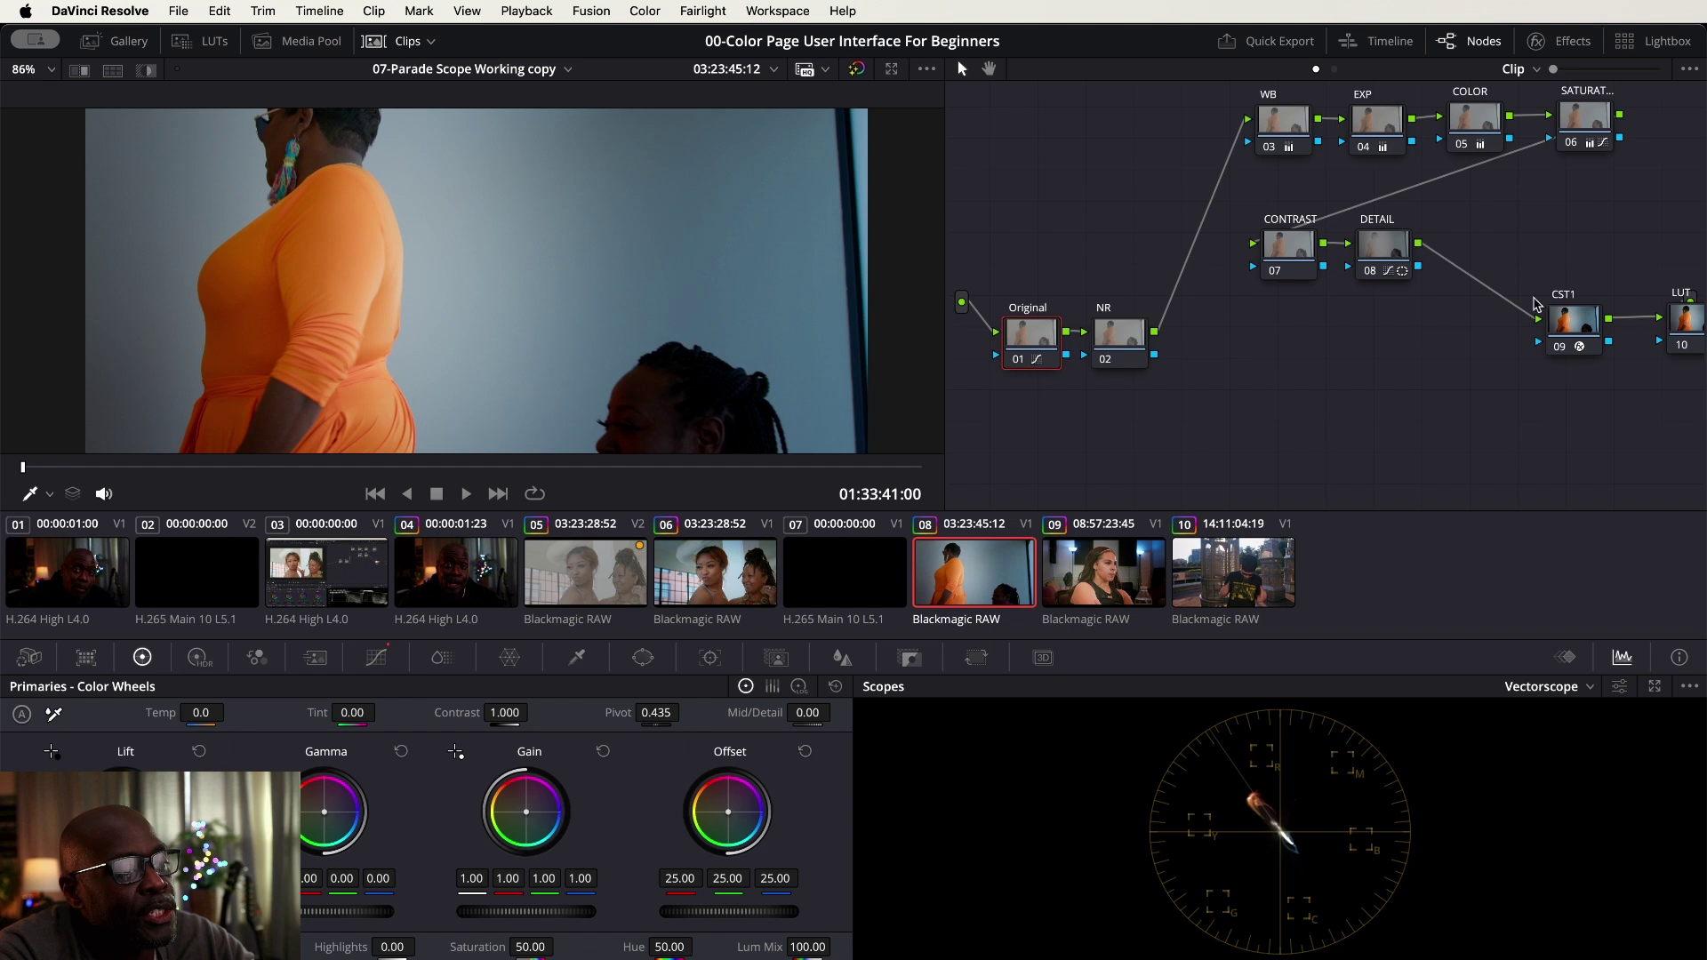
click(1383, 252)
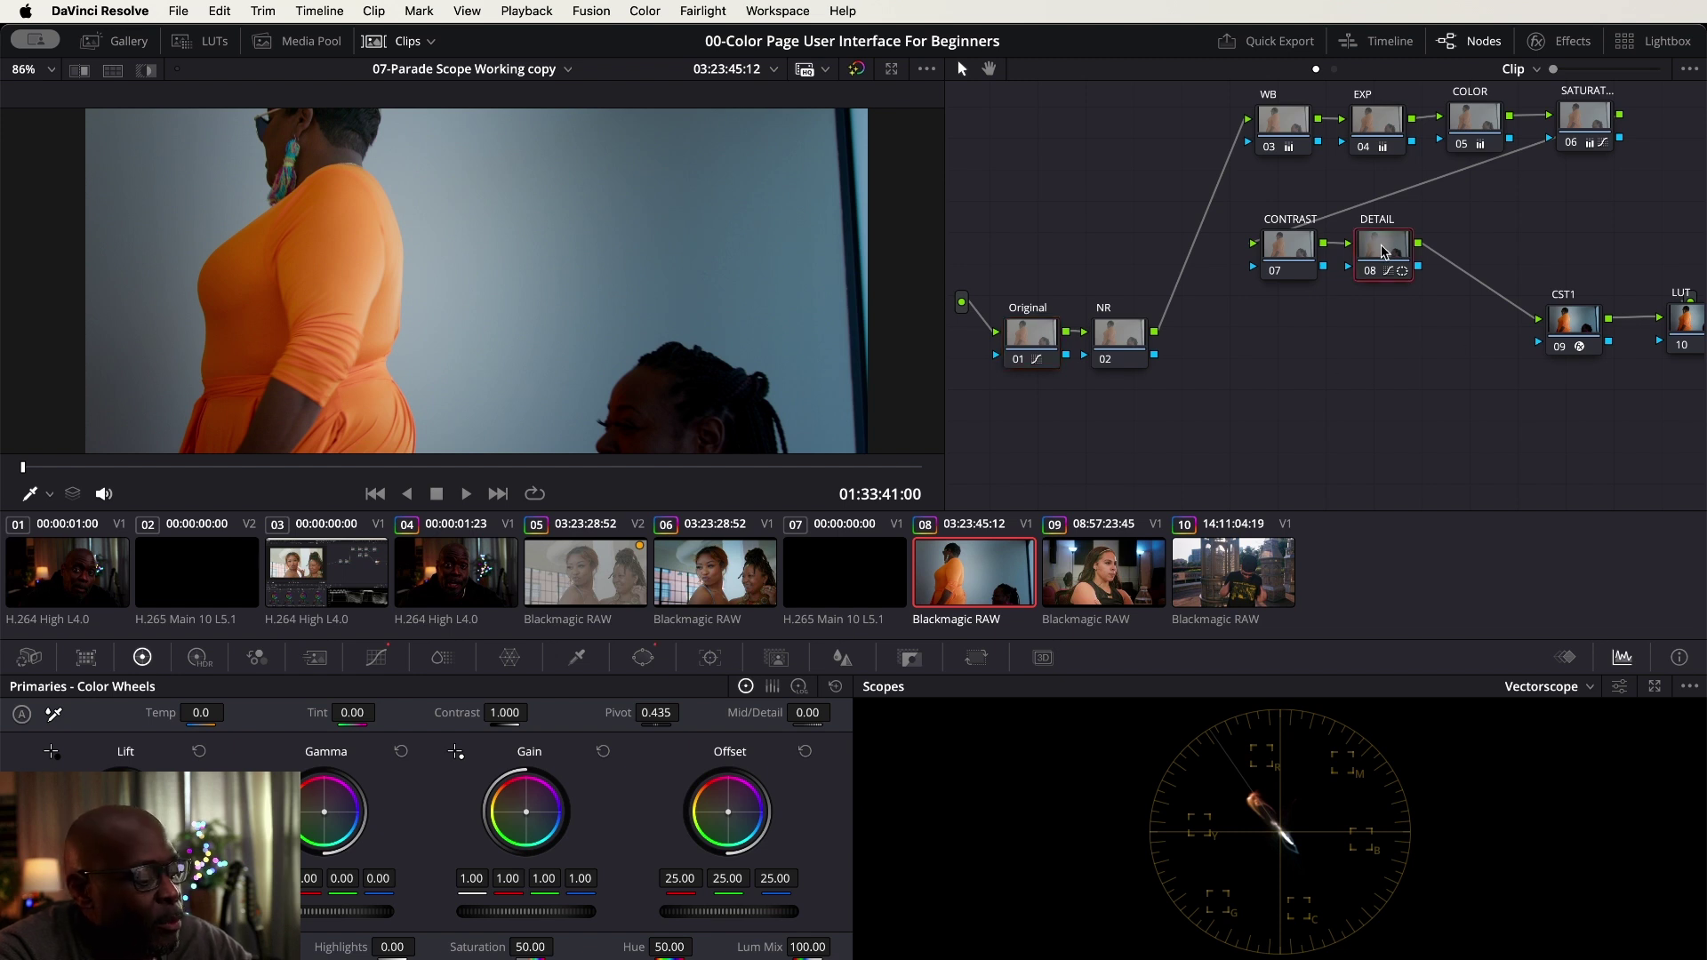
key(alt+s)
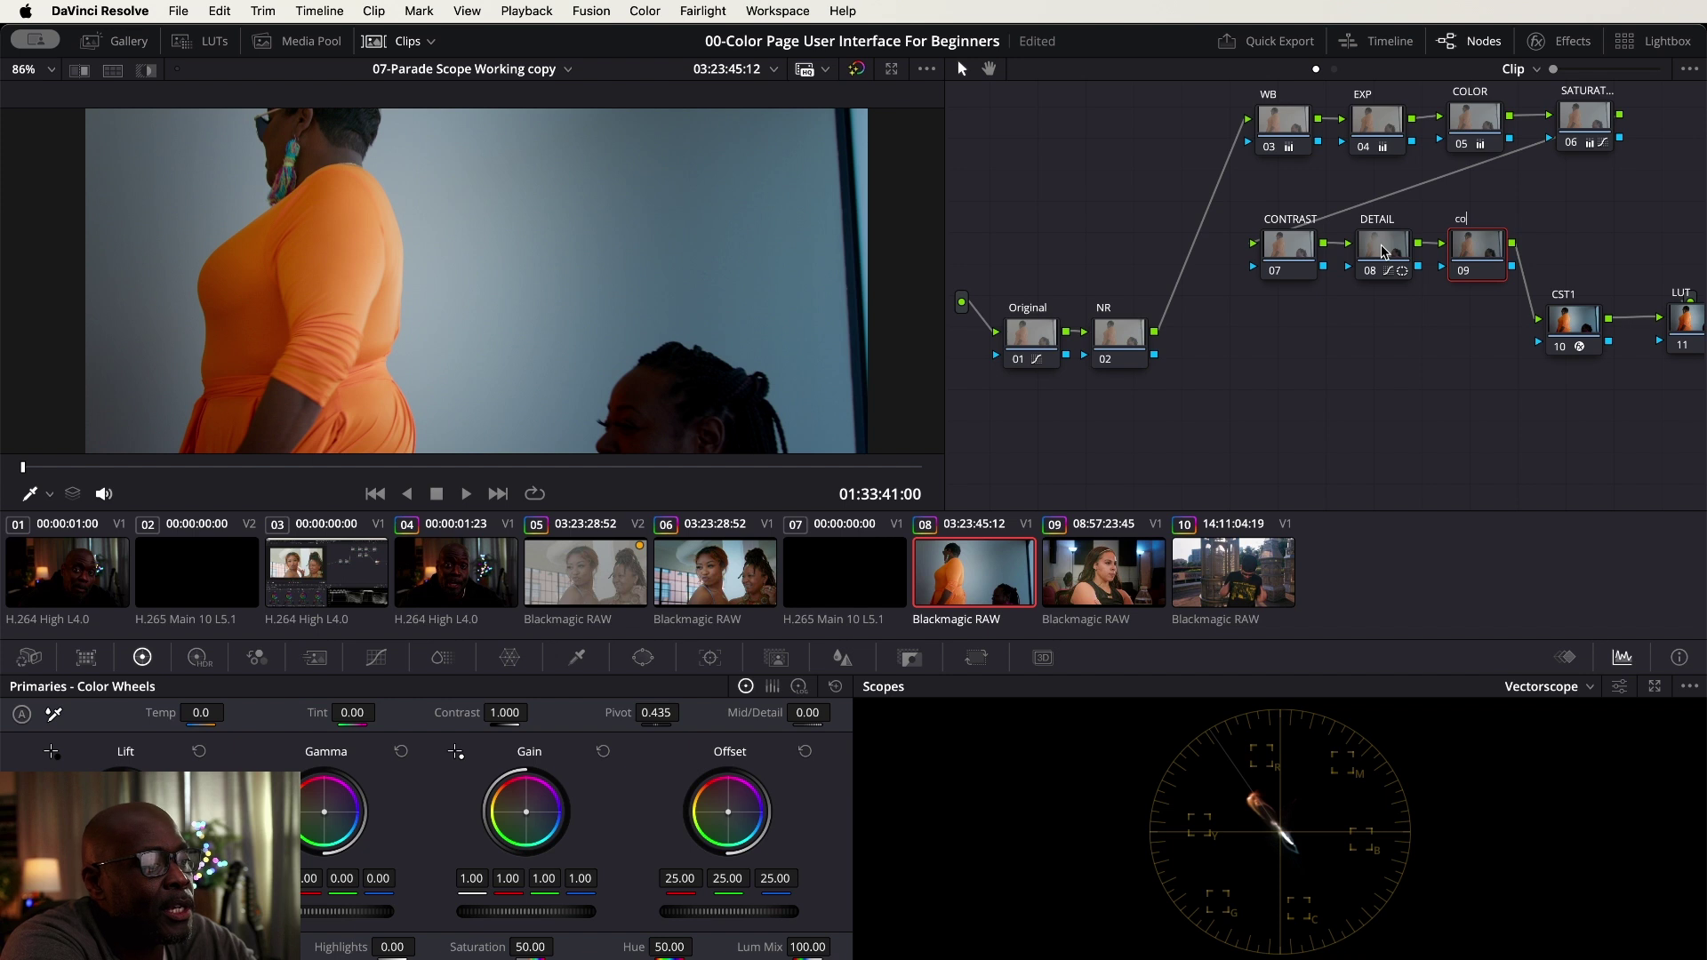
key(Return)
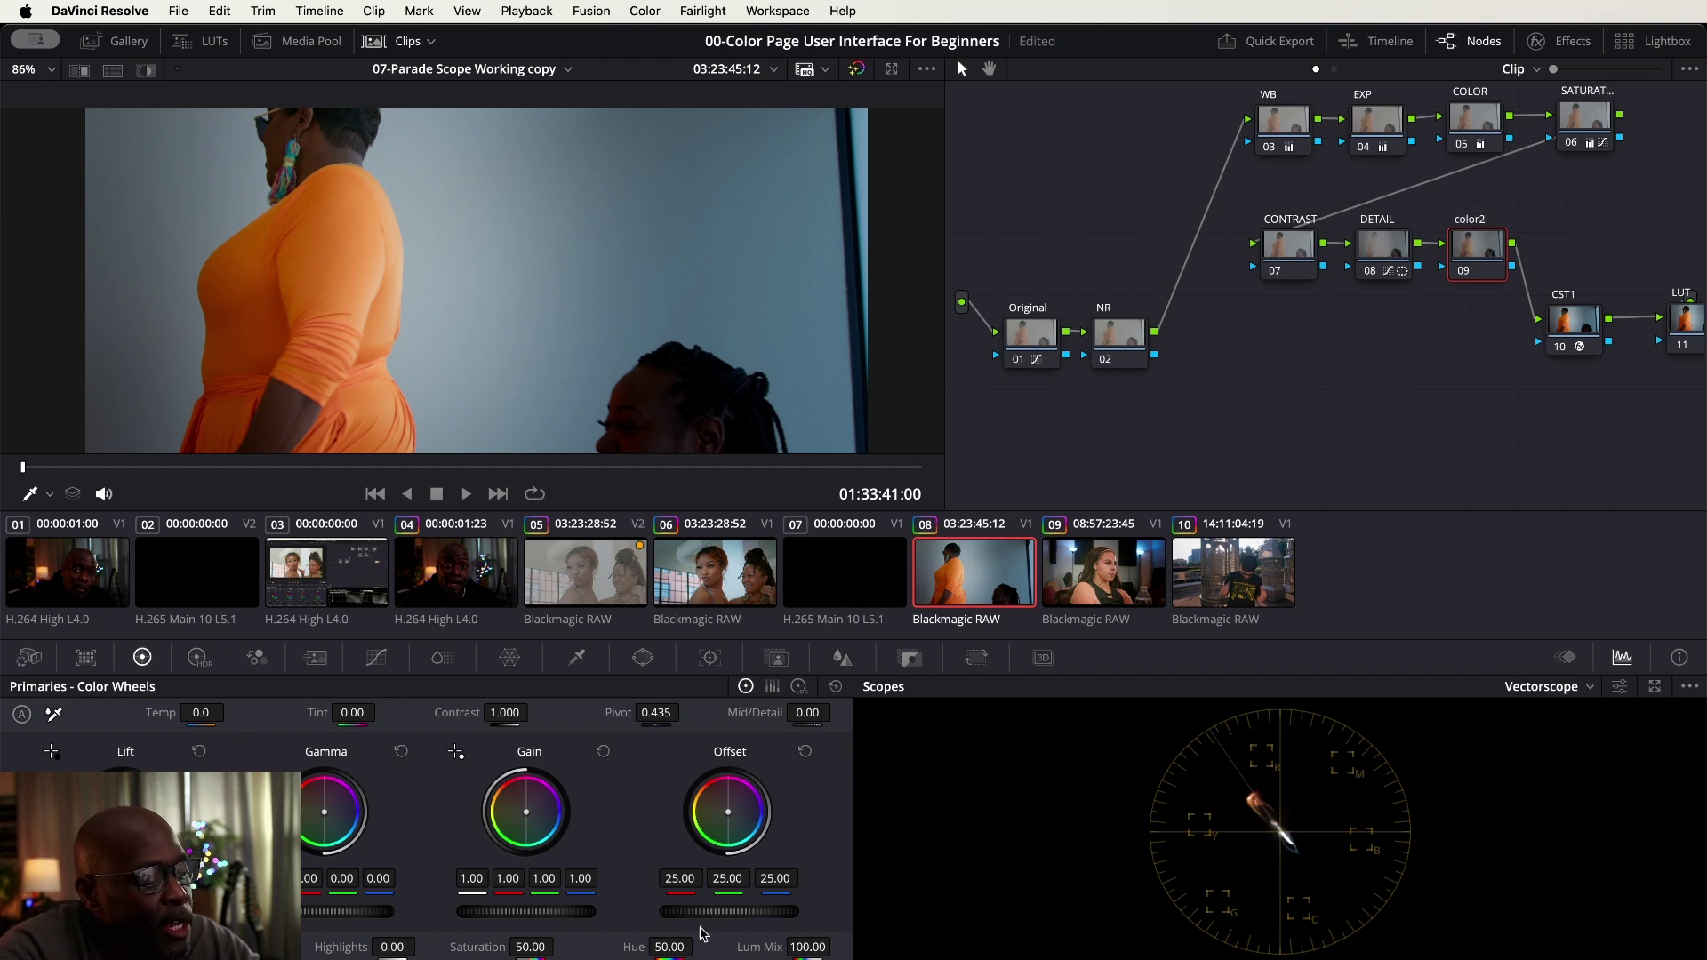
Raise the color2 node's saturation to 85.60, compare the image with the vectorscope, and reset the saturation.
scroll(560, 947, up, 10)
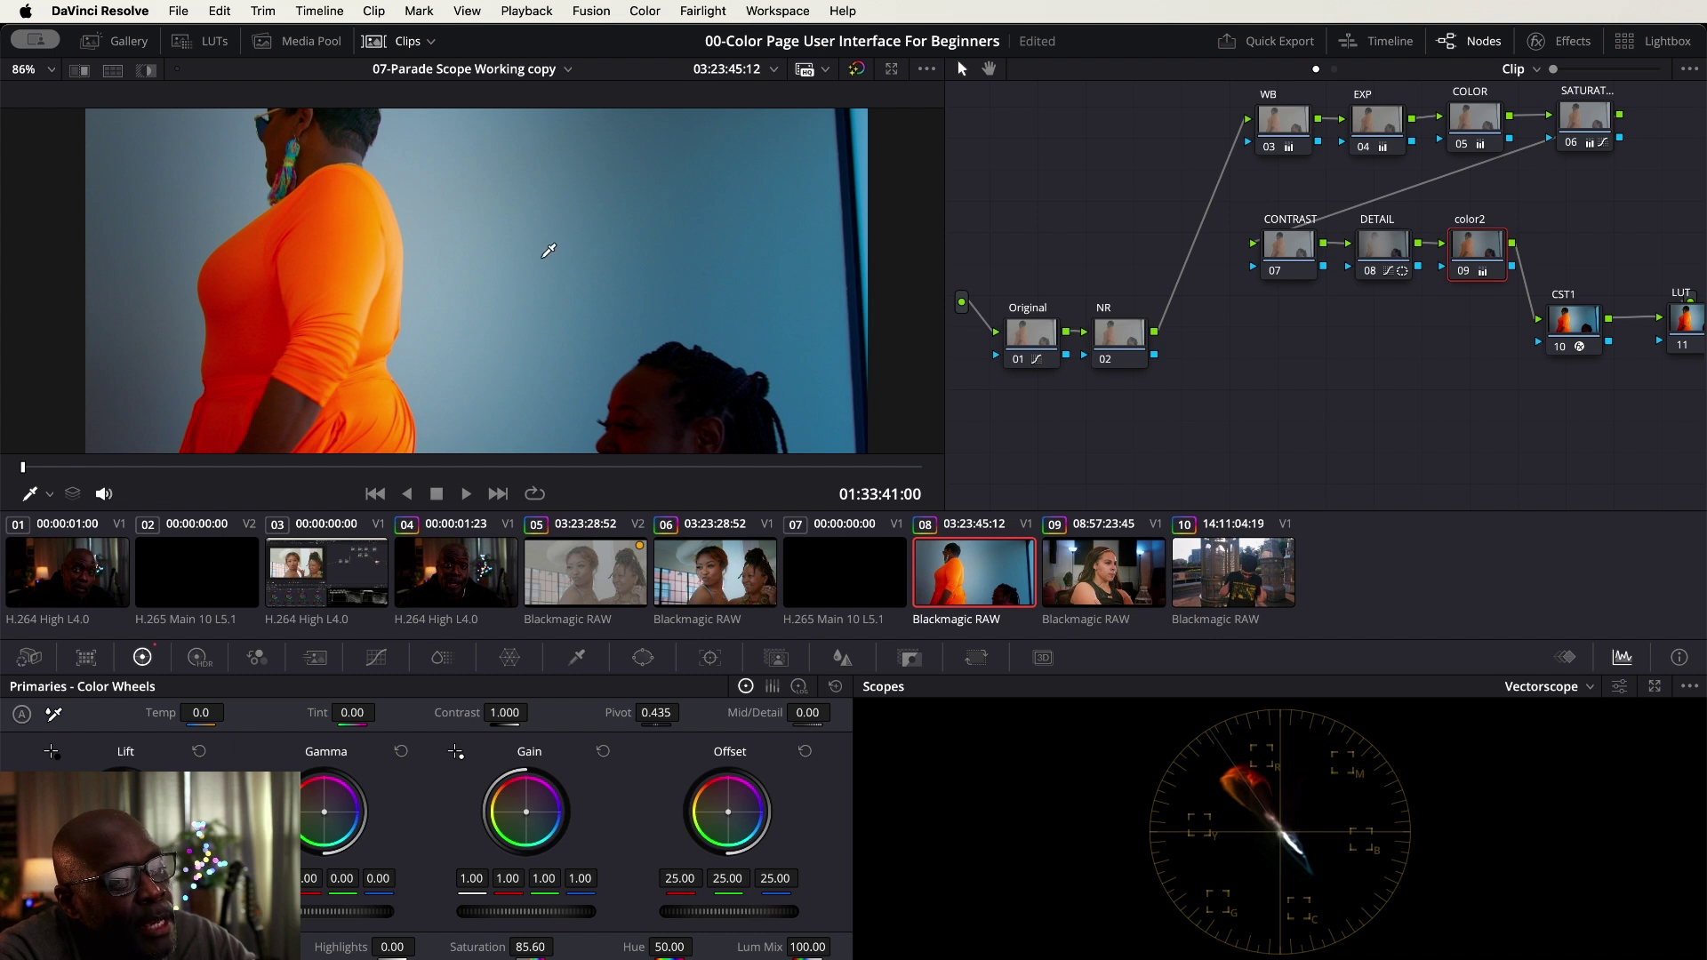
scroll(583, 236, down, 4)
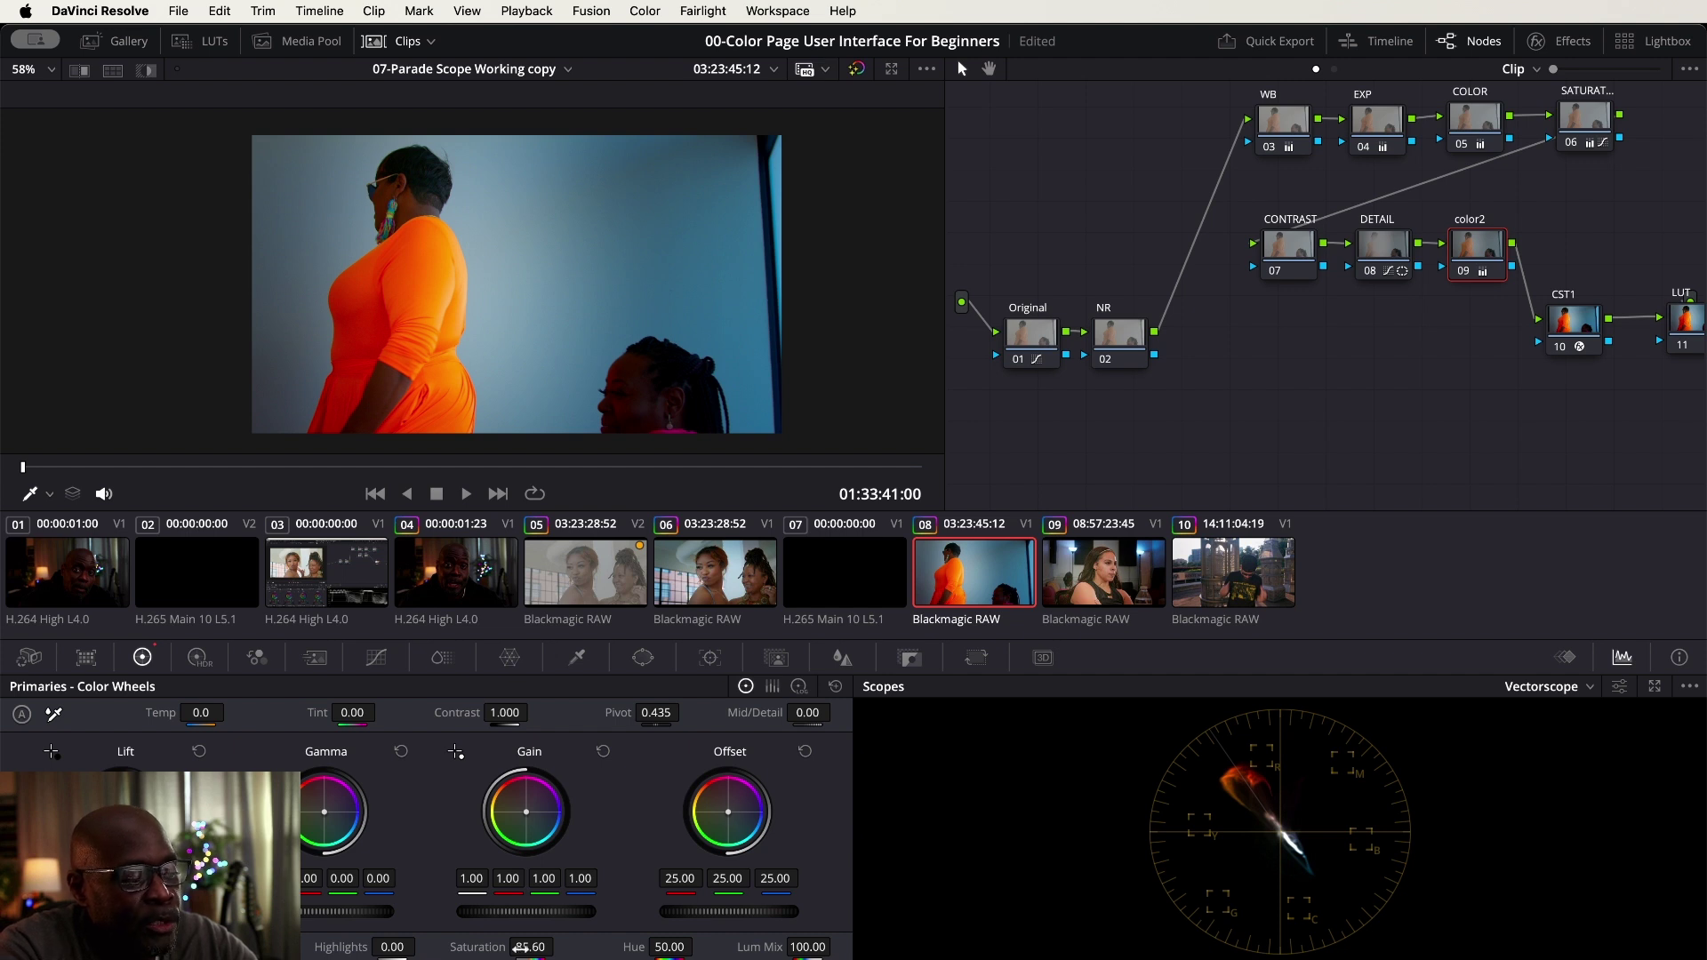
double_click(485, 947)
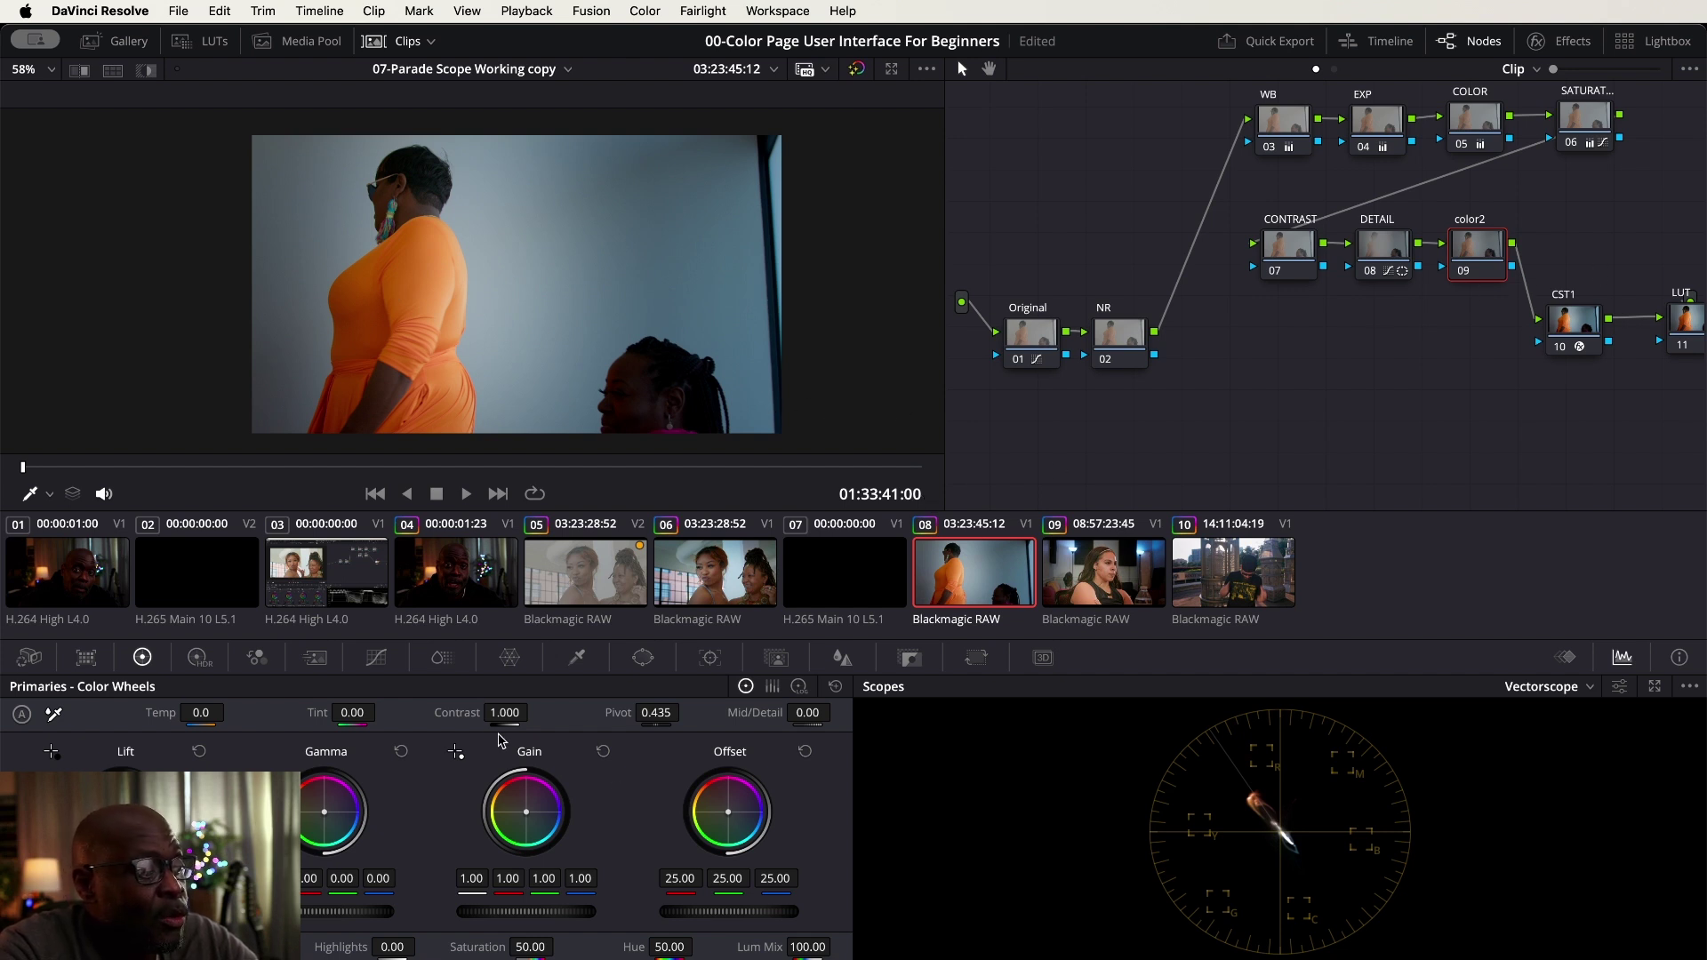
On the color2 node's Hue Vs Hue curve, sample the orange dress and rotate its hue to 61.60 and to -29.60.
click(376, 657)
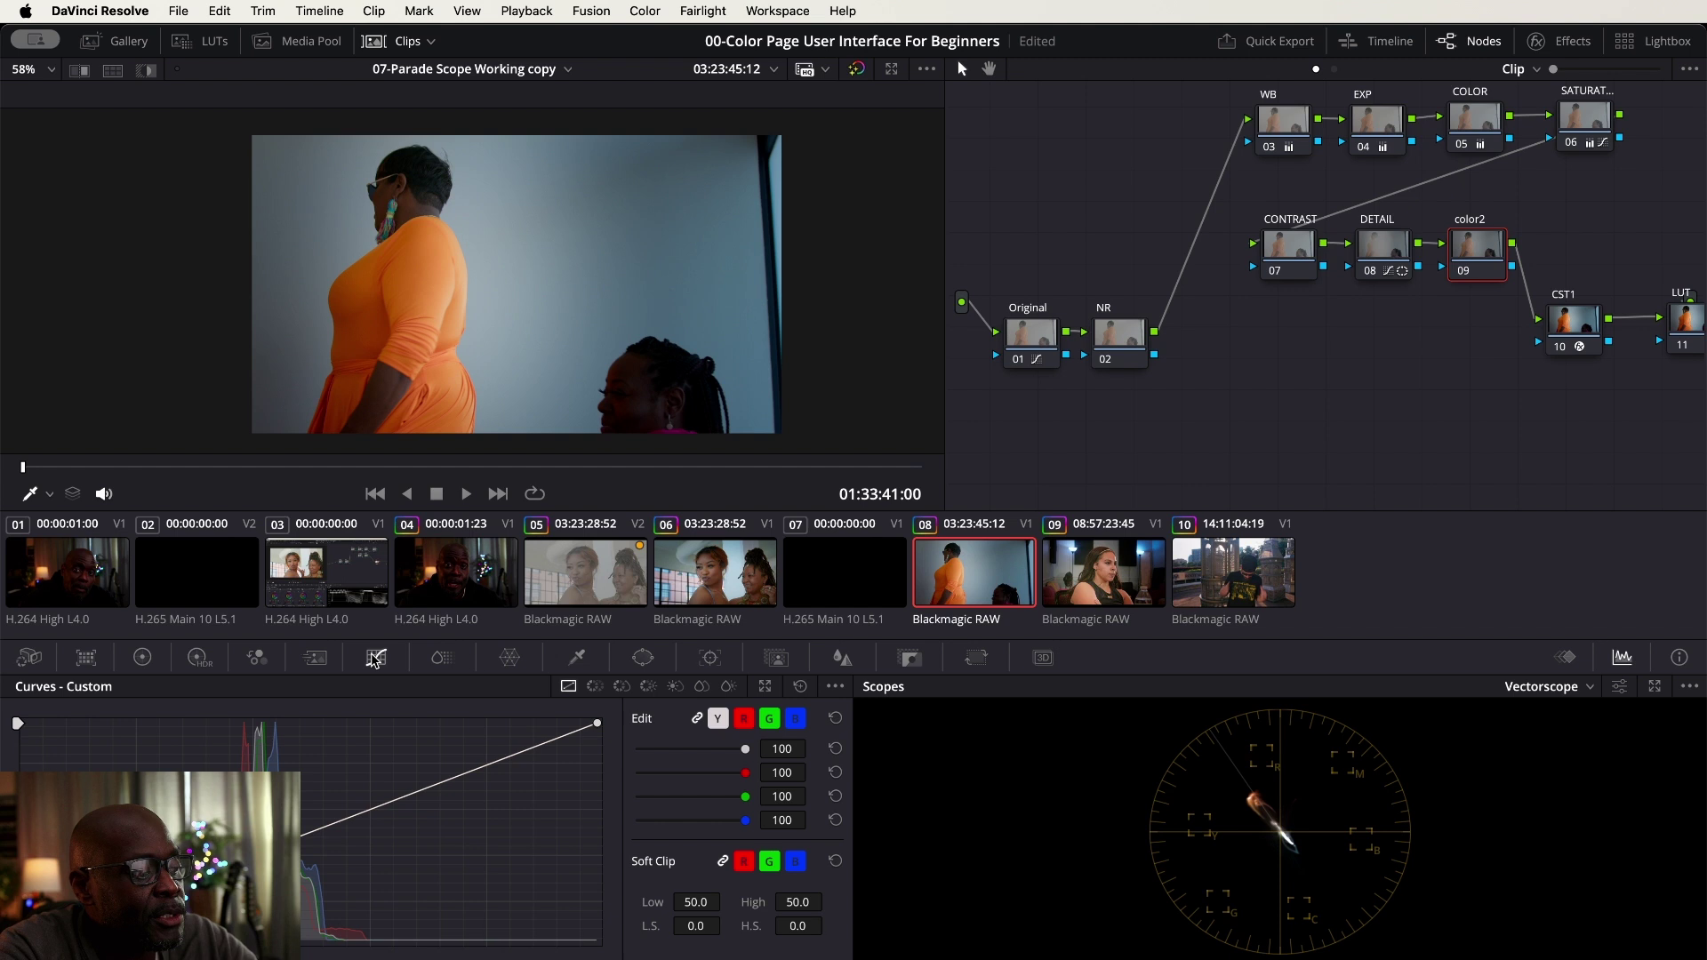
click(141, 658)
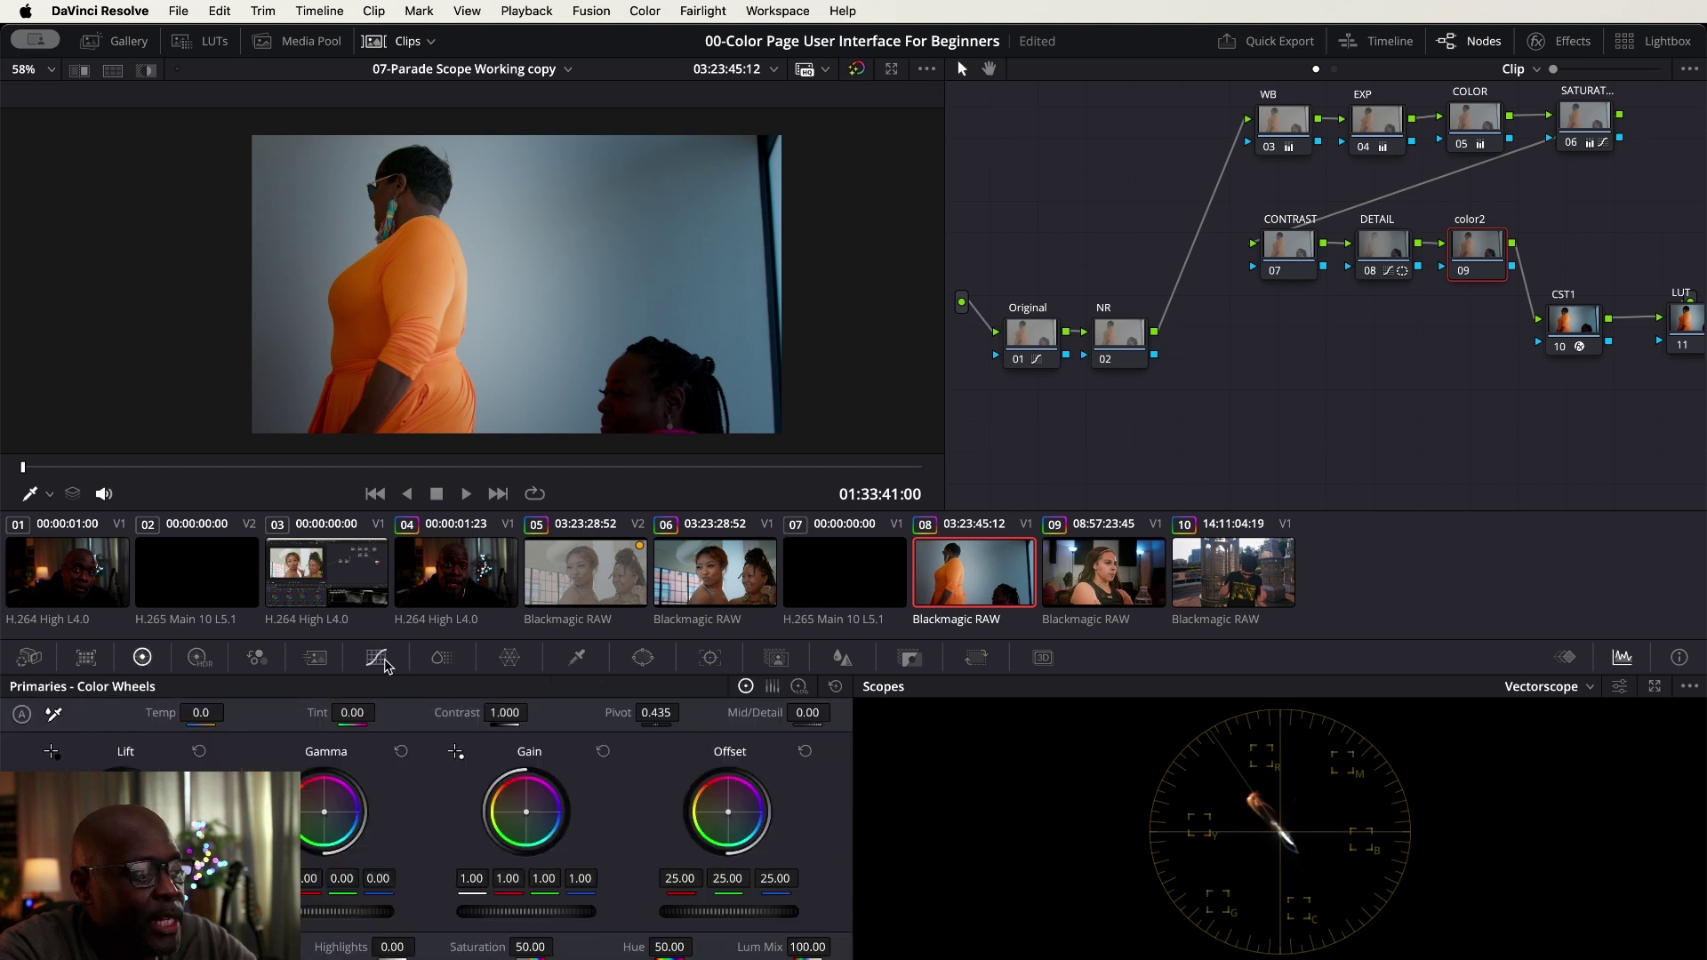
click(376, 659)
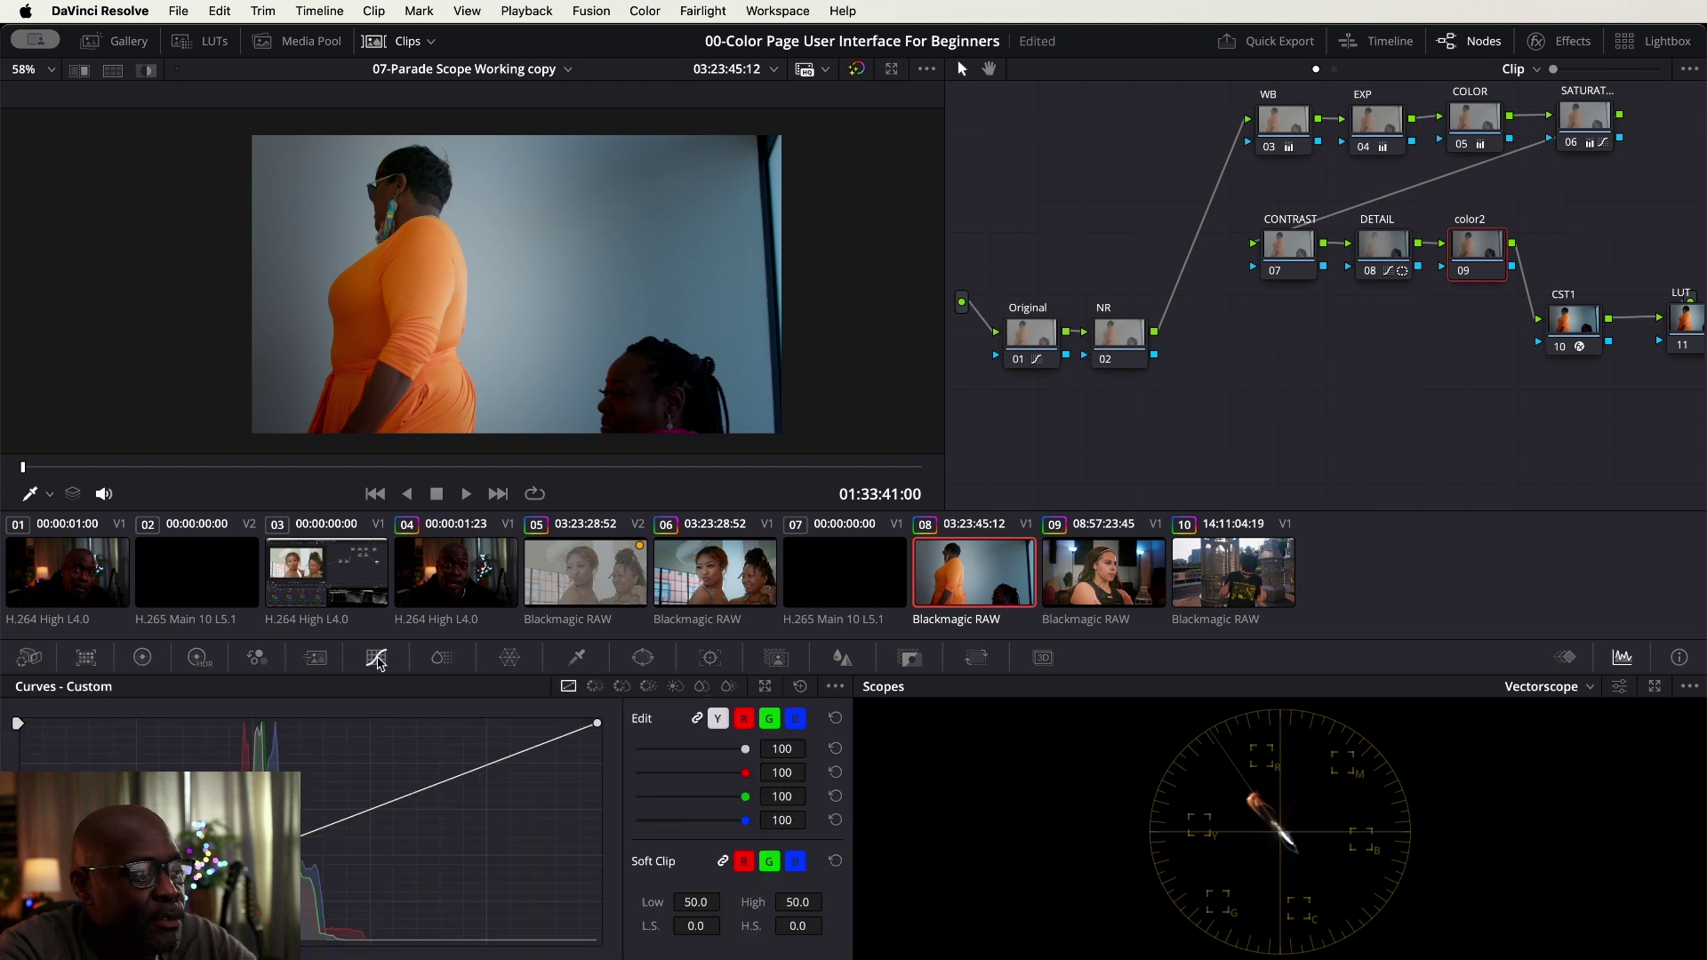
click(595, 688)
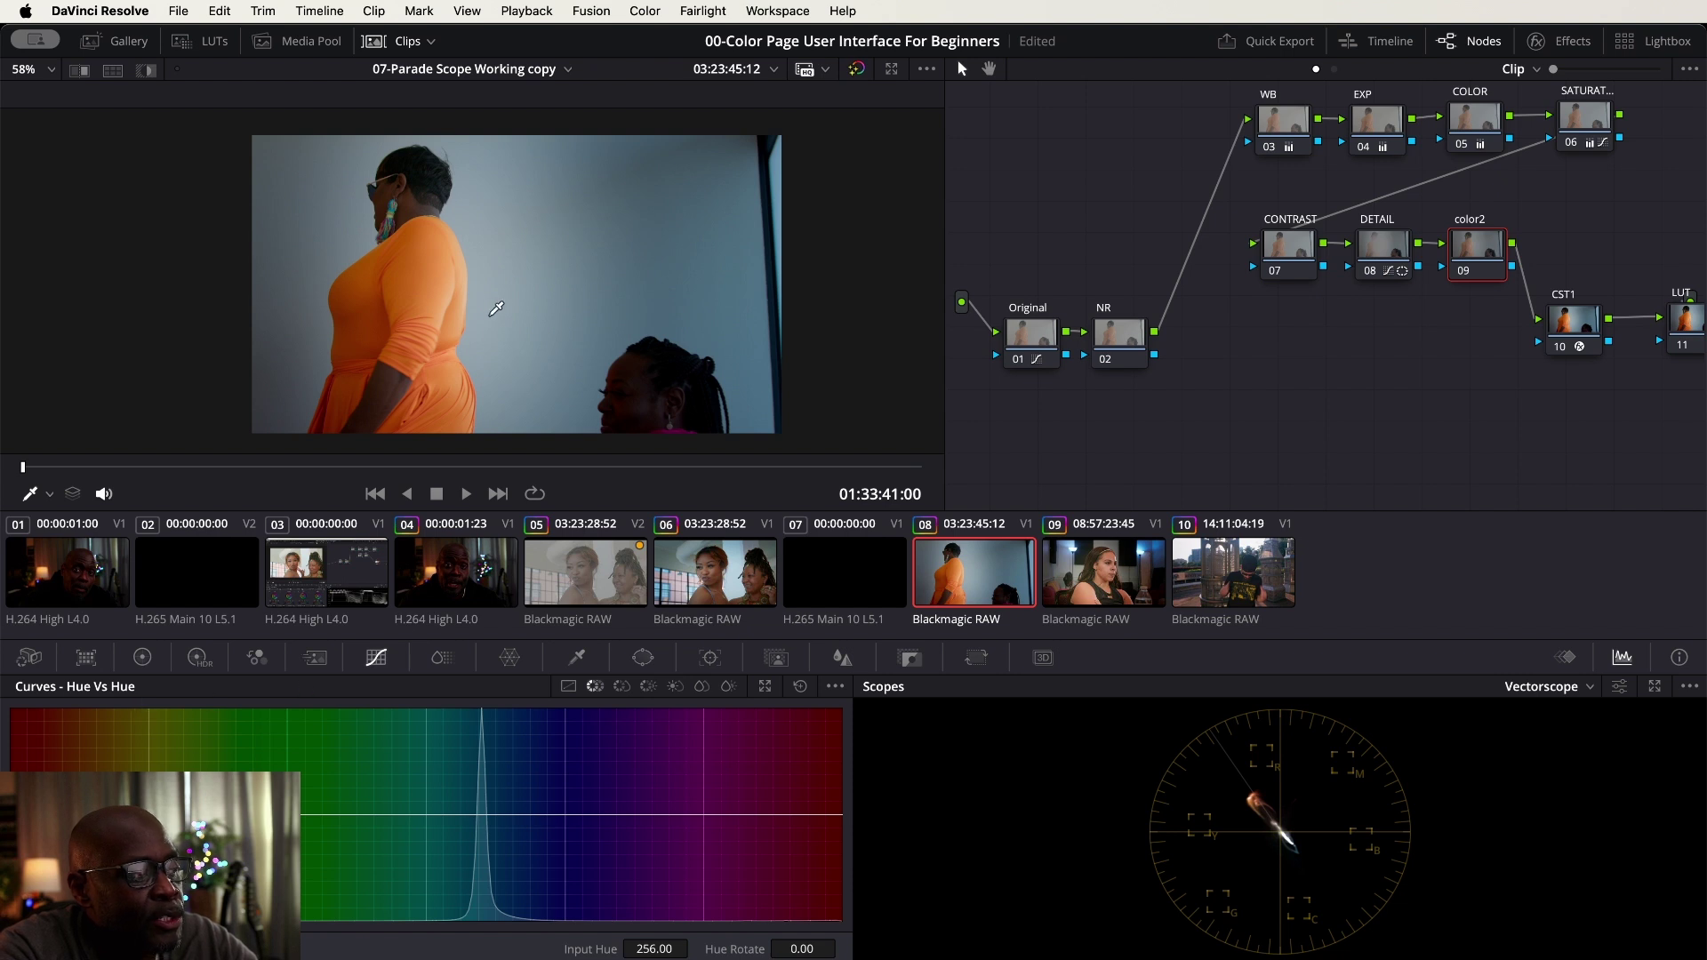
click(433, 254)
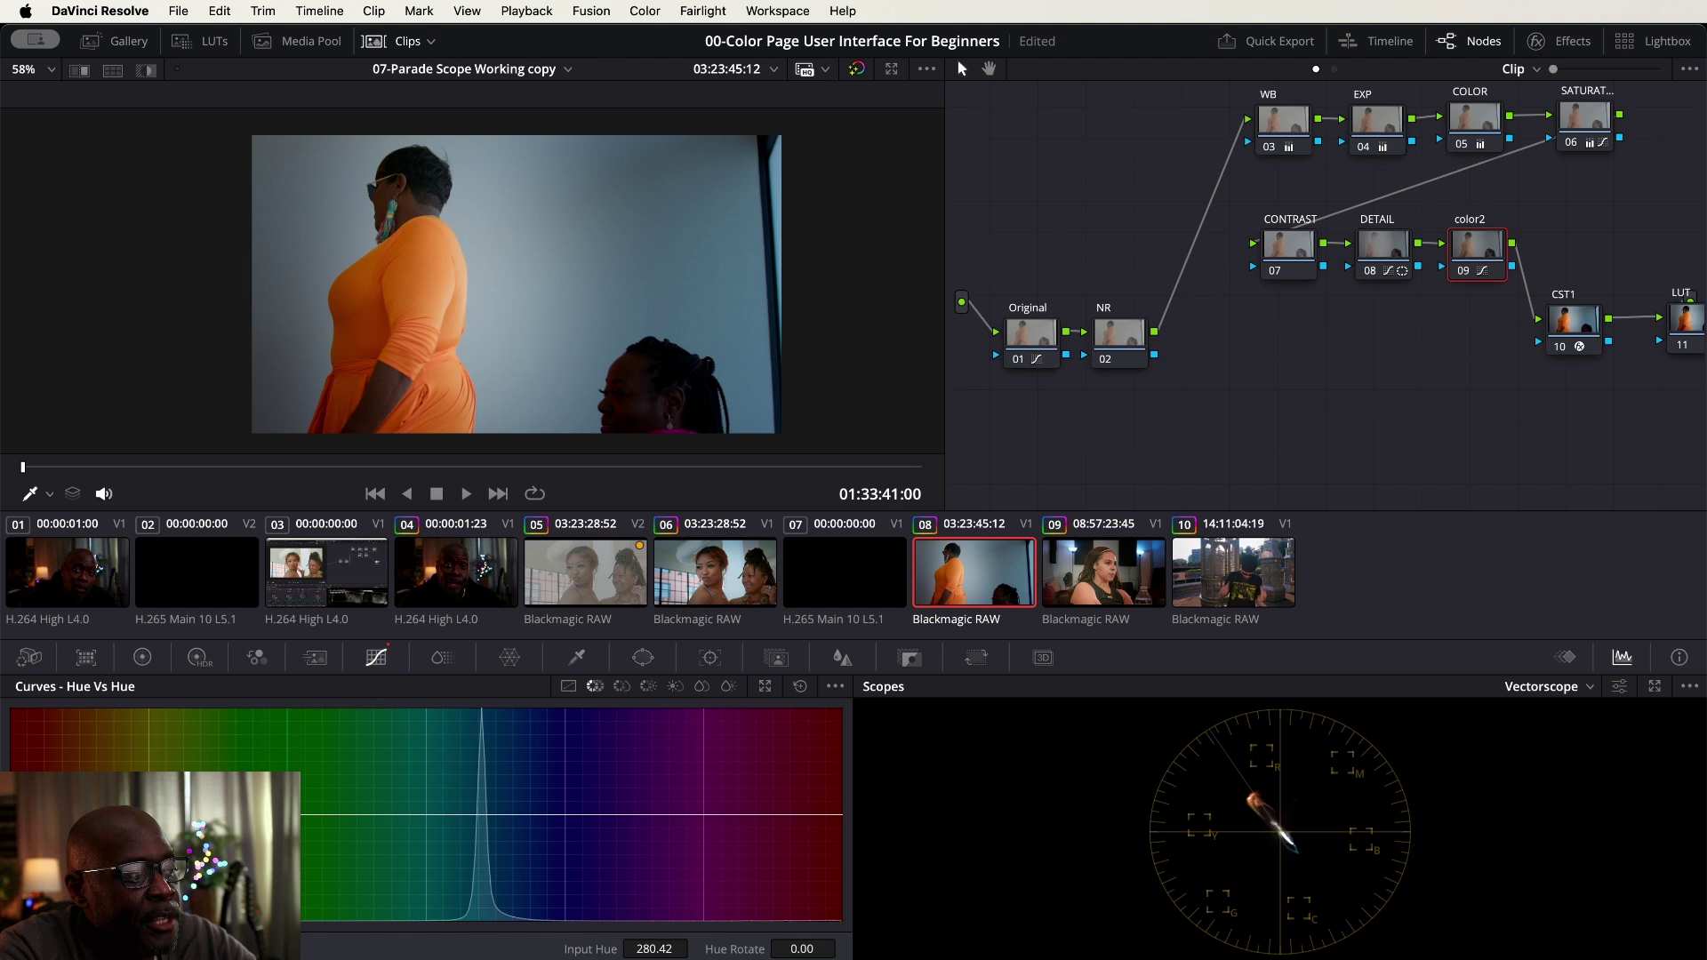
drag(801, 949, 853, 949)
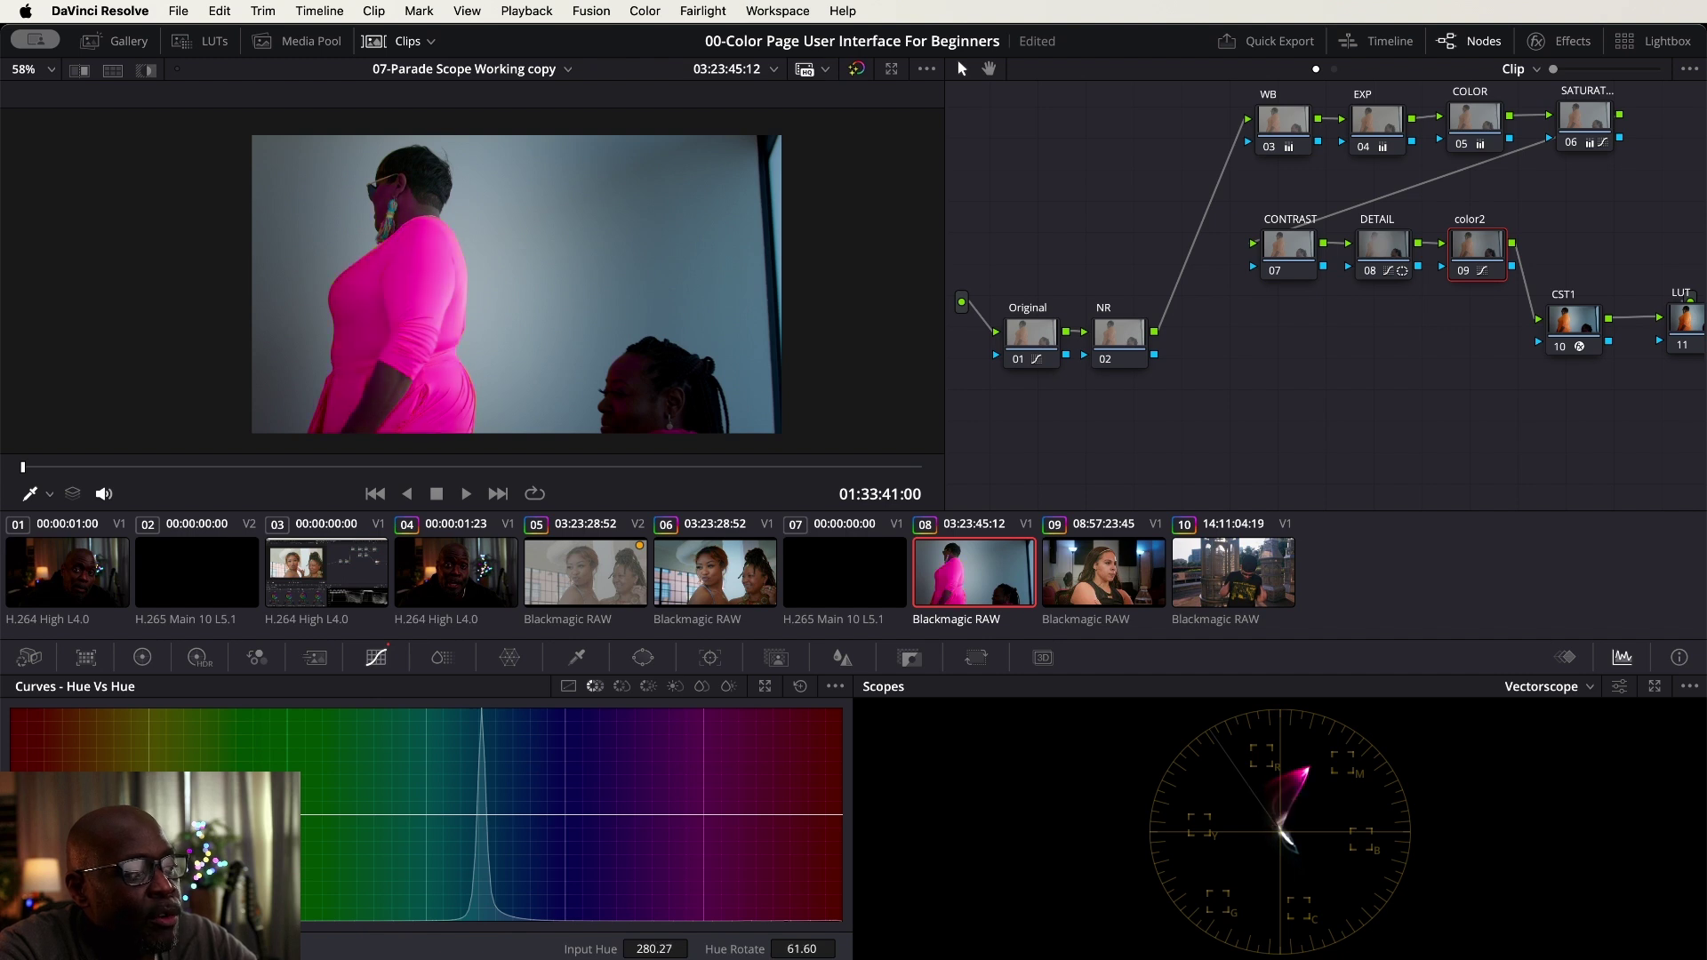
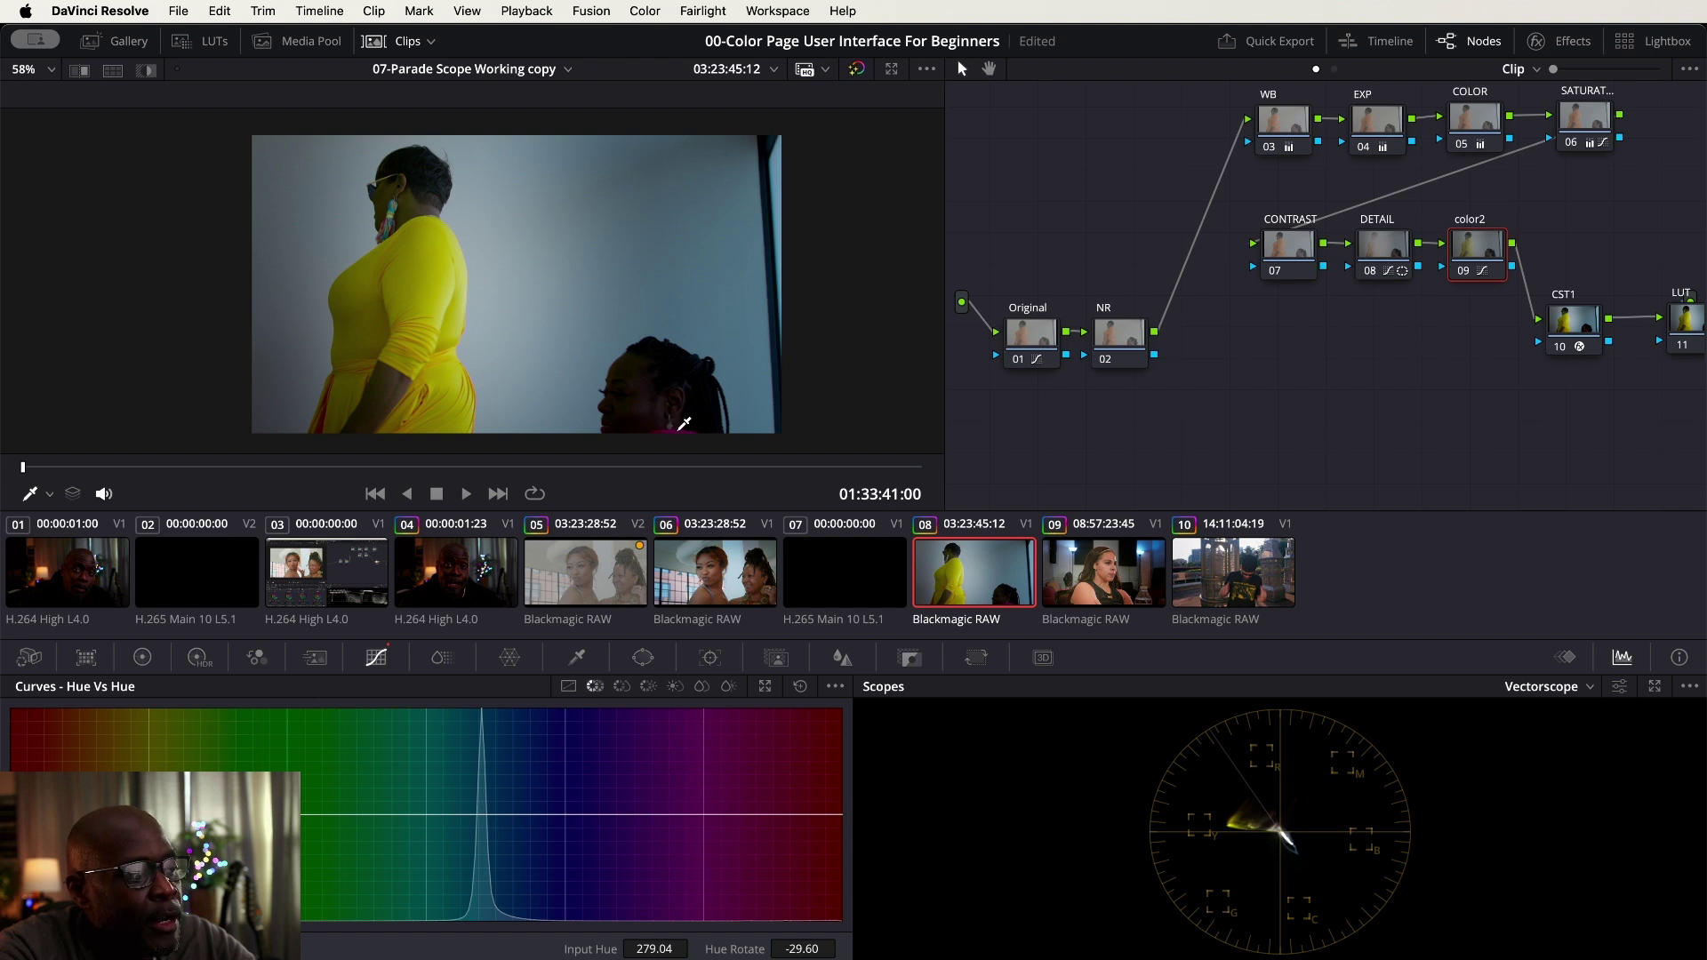
Sample the seated woman's magenta top and rotate its hue to -40.80, 64.80 and finally -32.80, checking a frame that shows more of it.
click(682, 424)
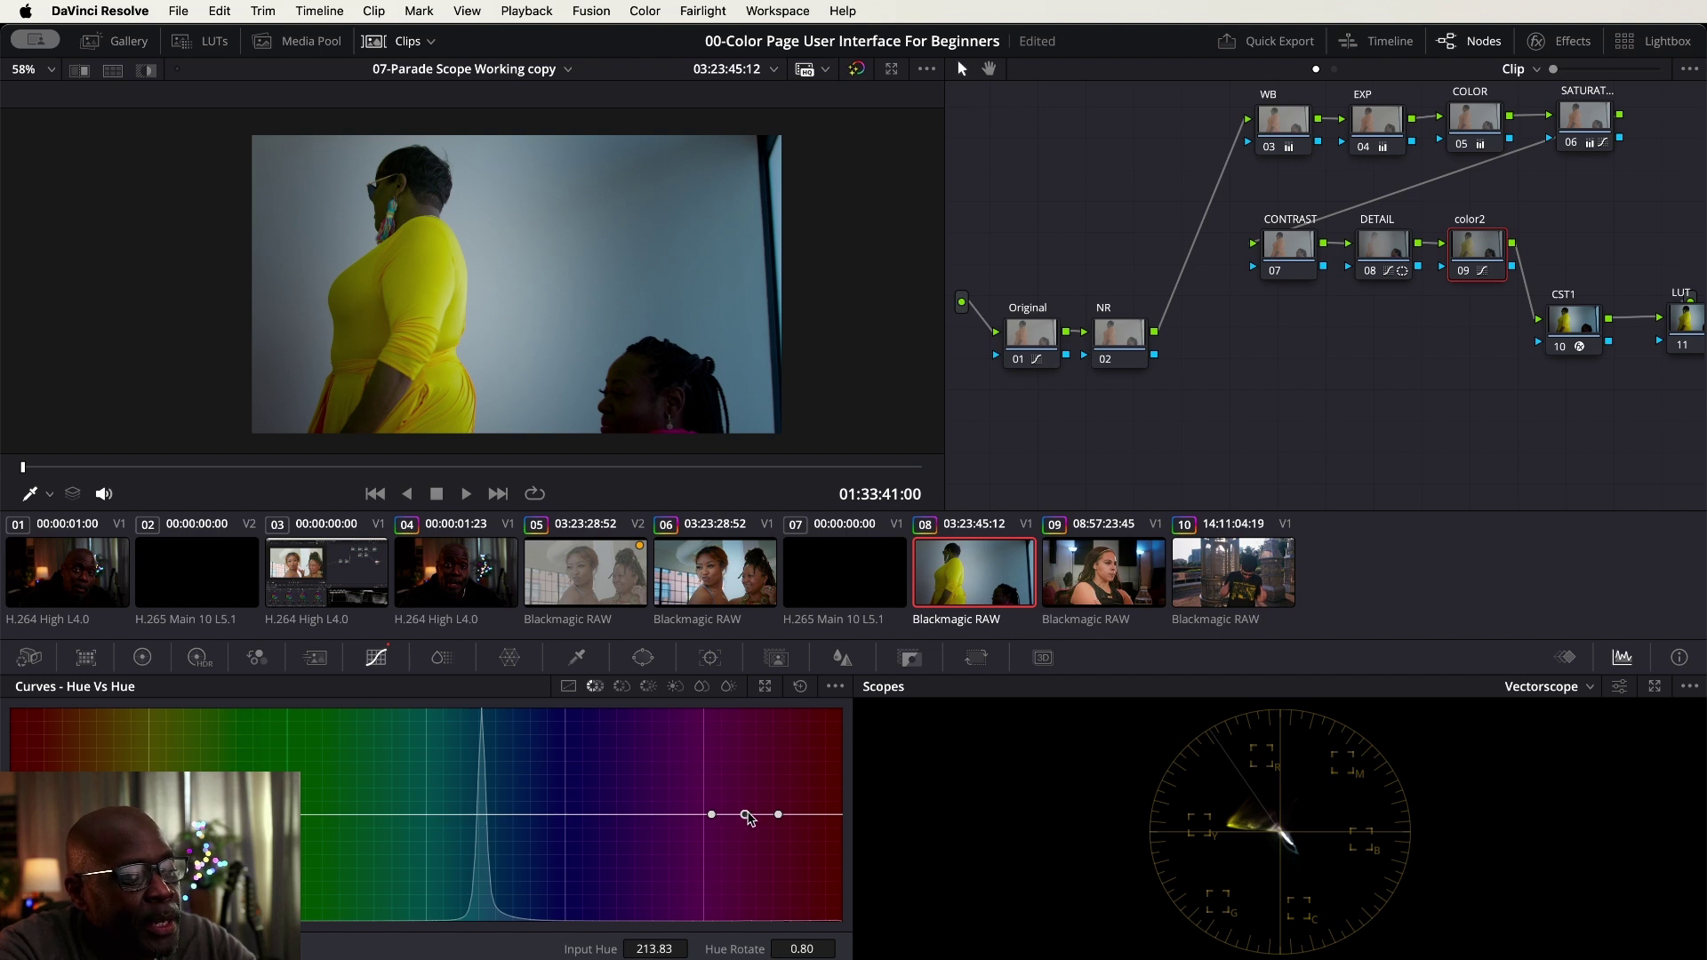
mouse_move(747, 815)
mouse_down()
mouse_move(752, 772)
mouse_move(745, 839)
mouse_up()
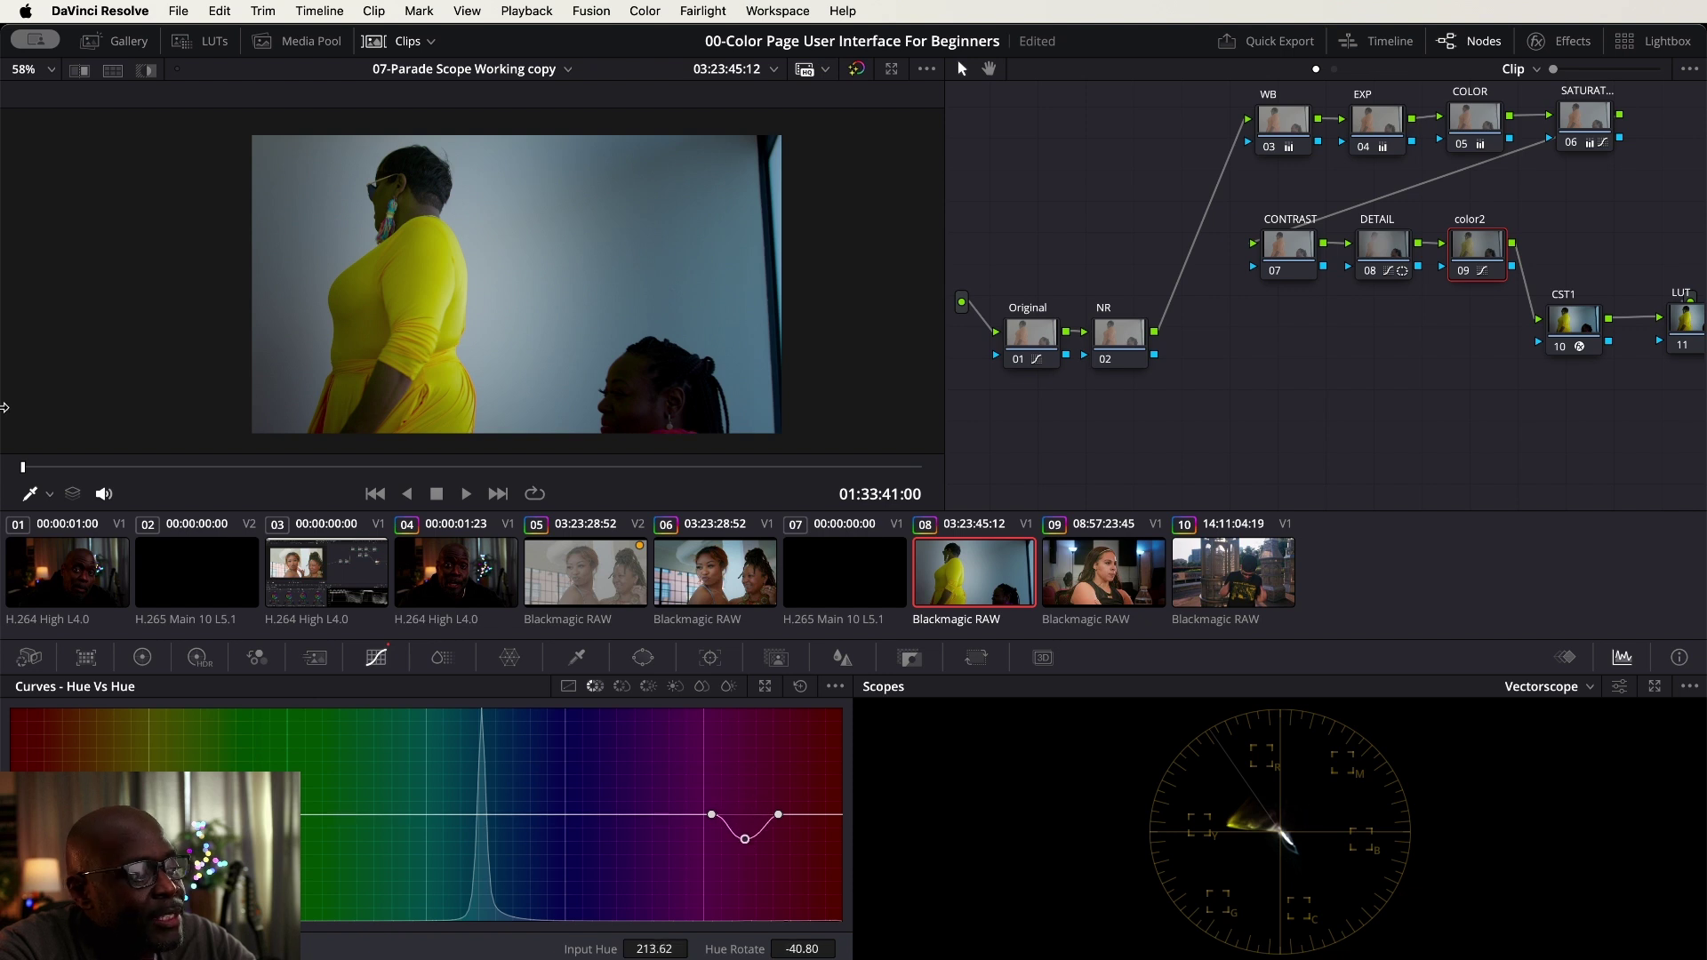
drag(28, 474, 82, 475)
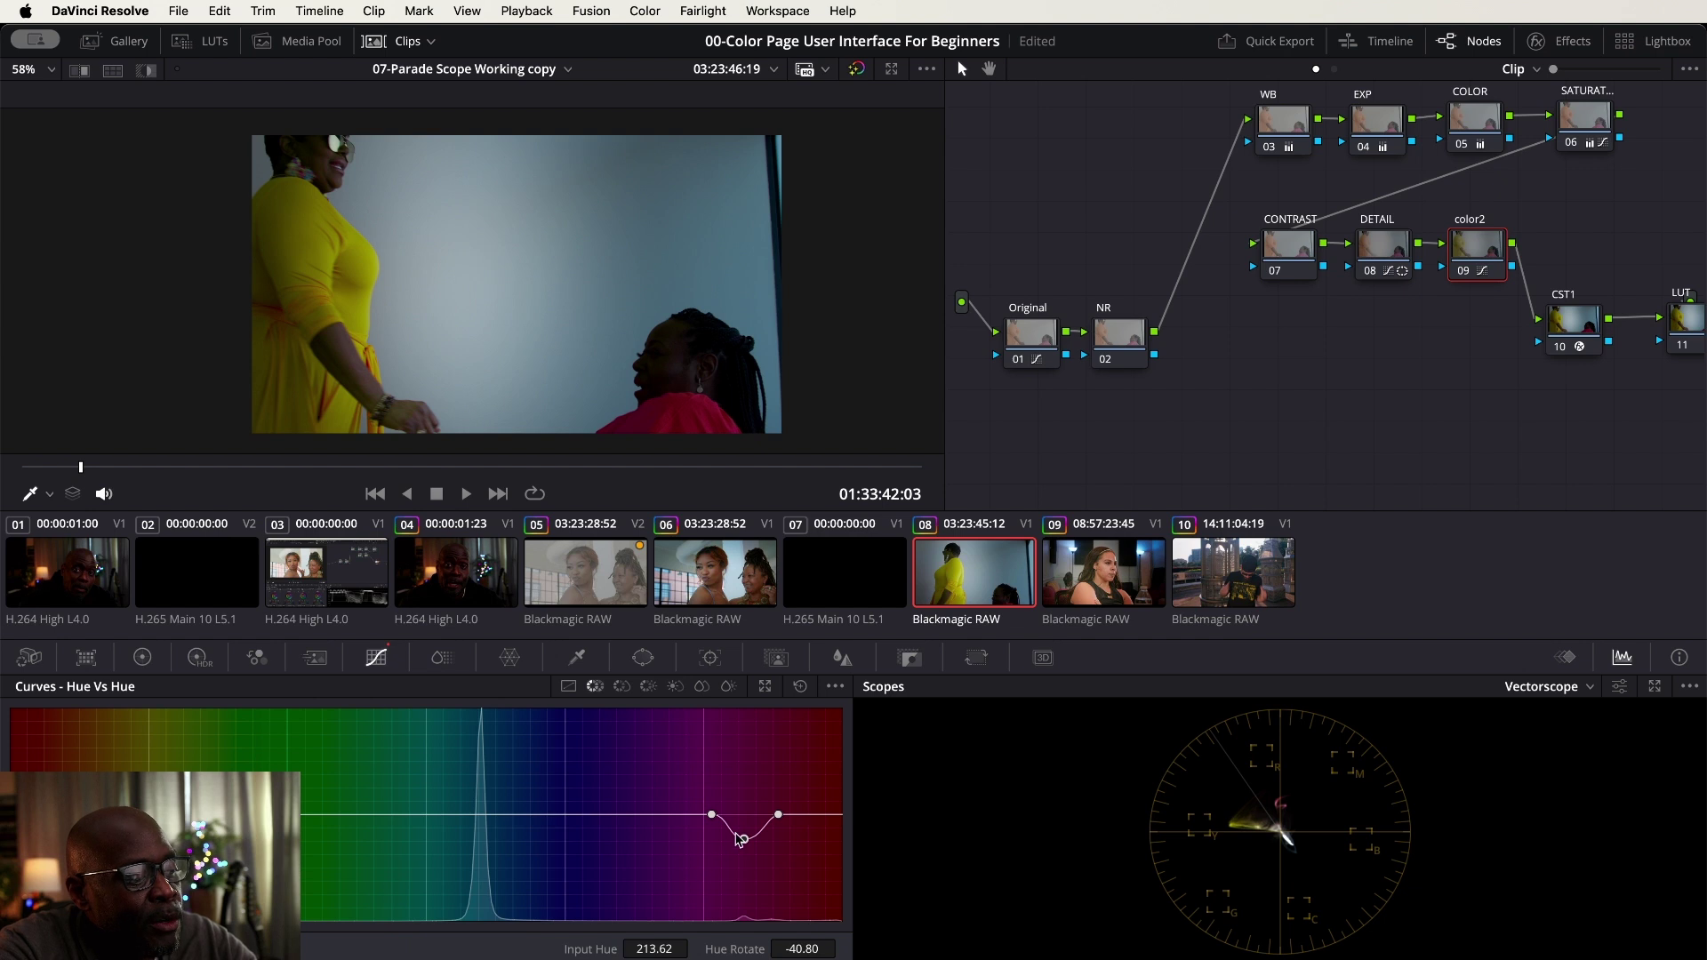
drag(745, 840, 745, 779)
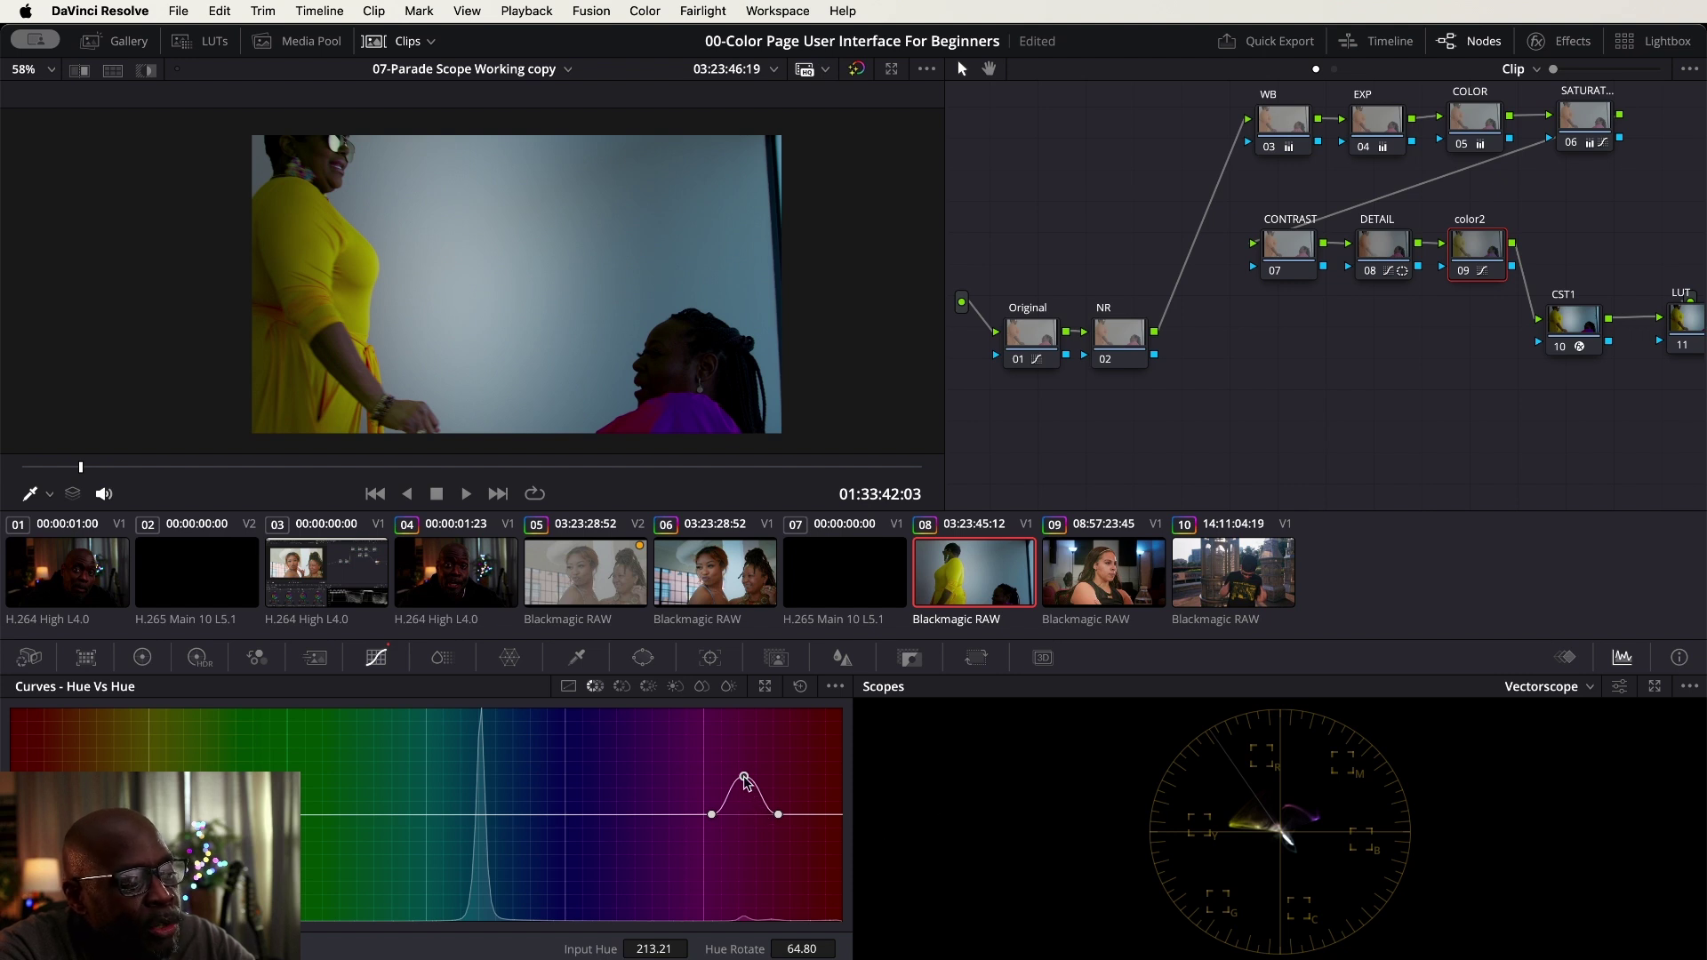
drag(746, 780, 745, 834)
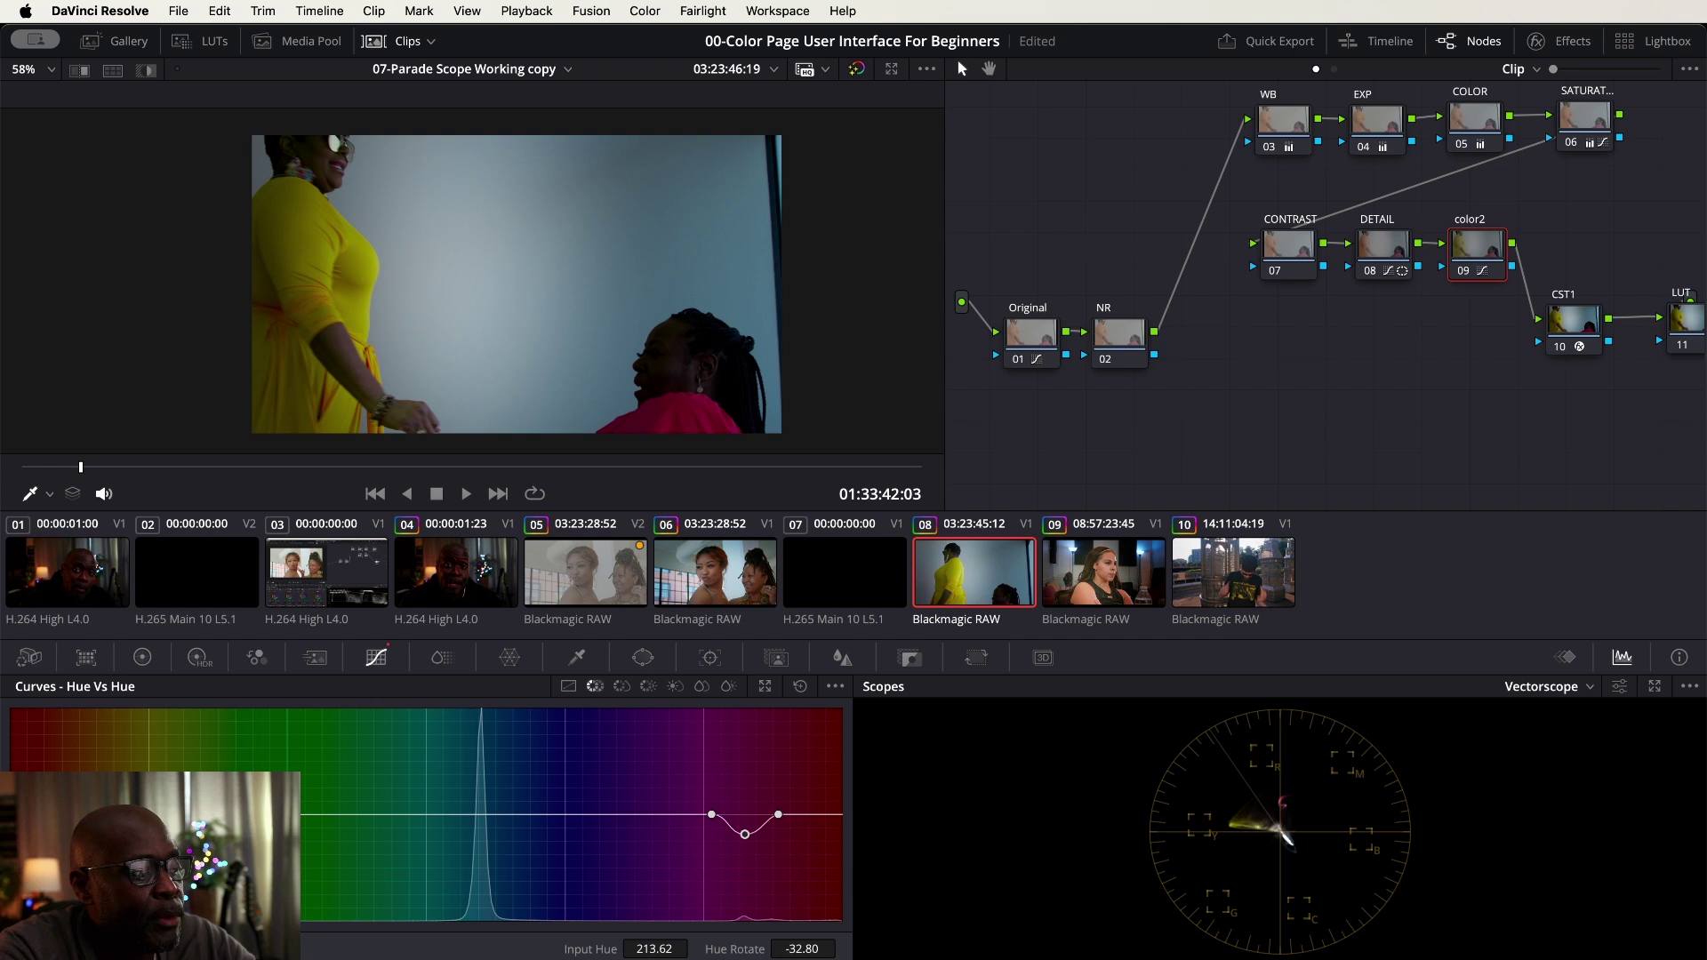
drag(745, 834, 746, 834)
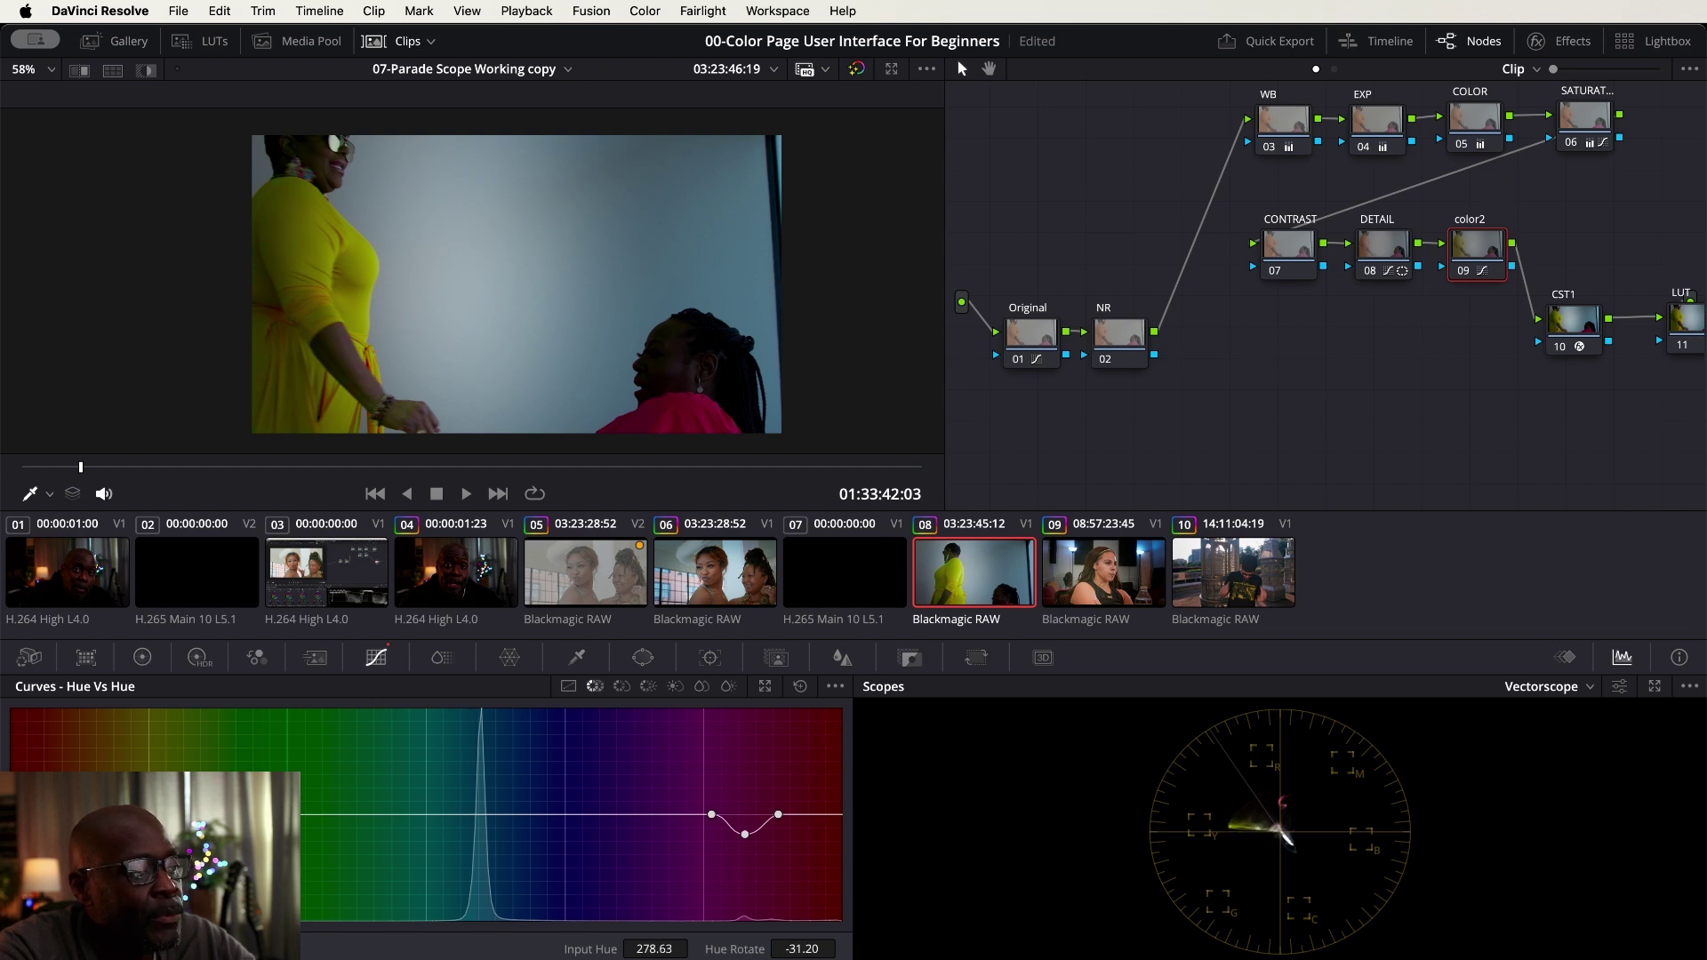
On the Hue Vs Sat curve, raise the dress color's saturation to 1.93 and reduce it to 0.81.
click(625, 689)
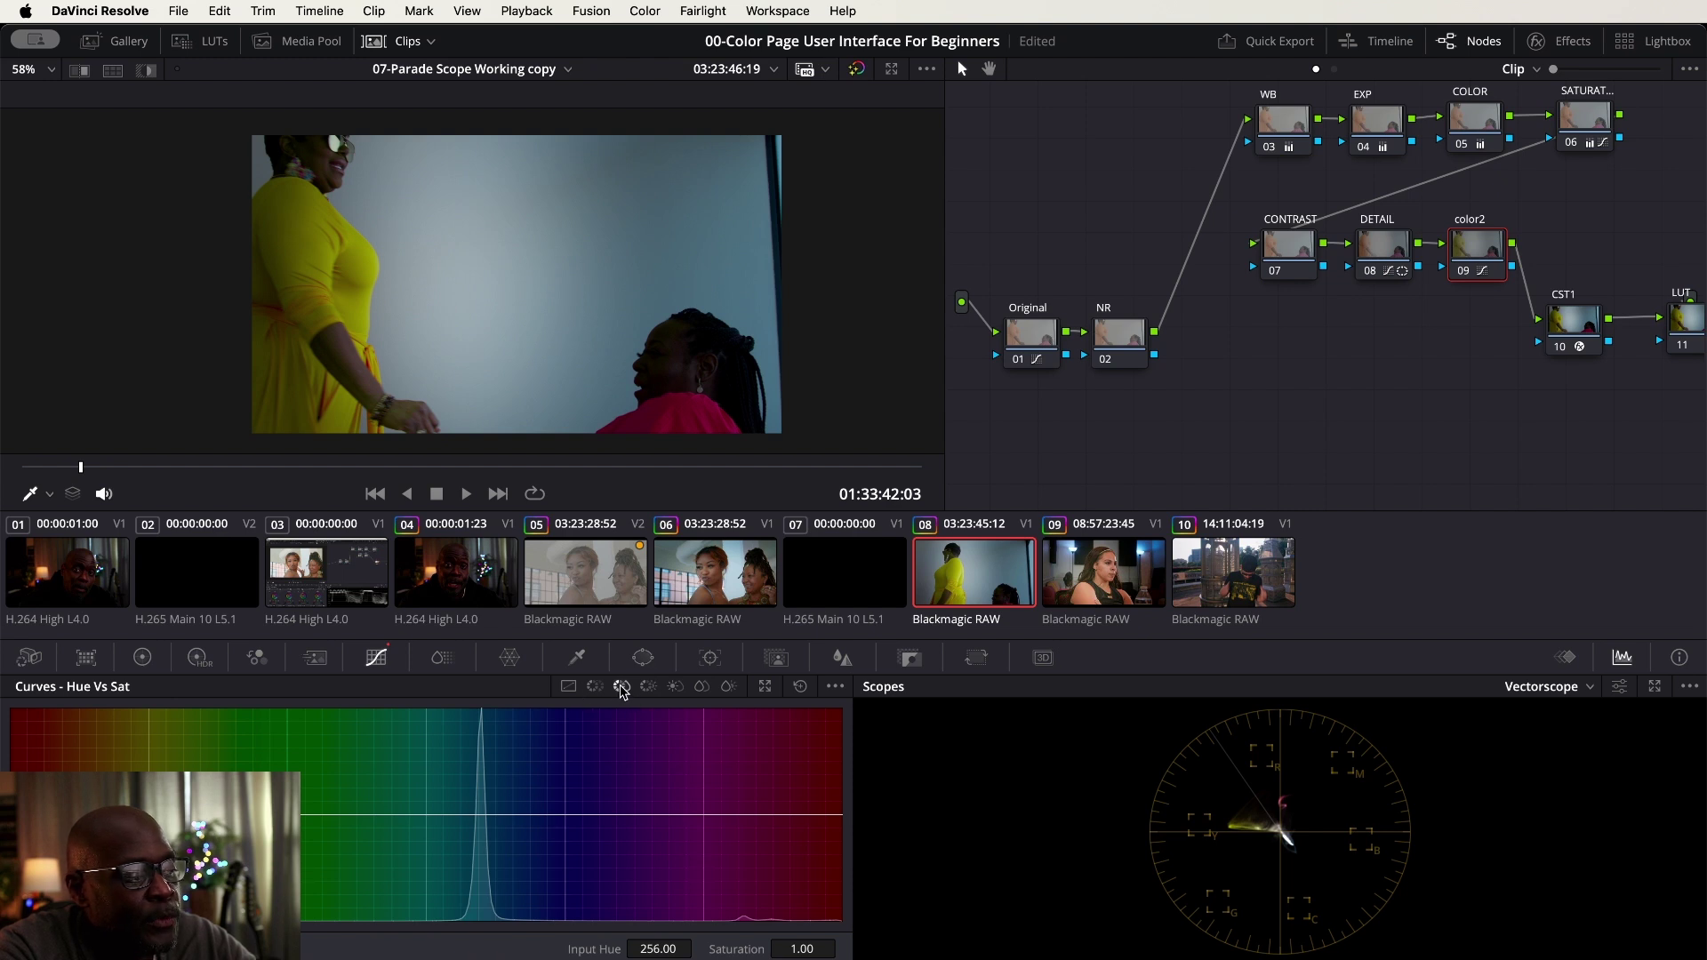
click(649, 687)
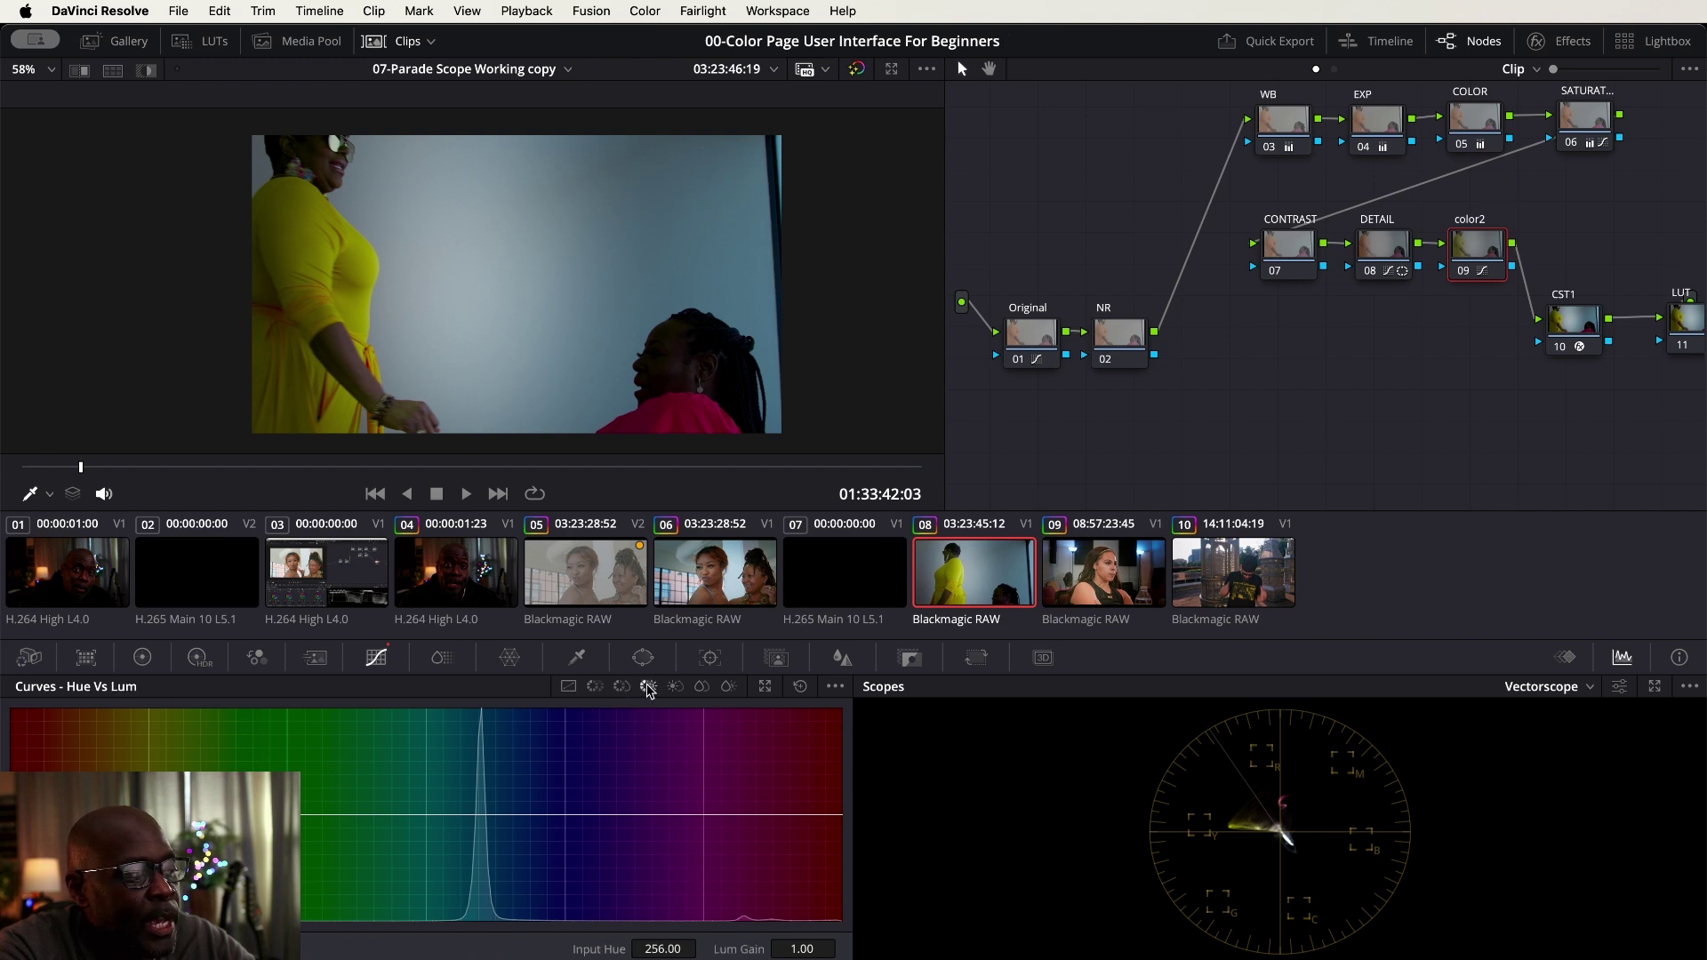
click(623, 687)
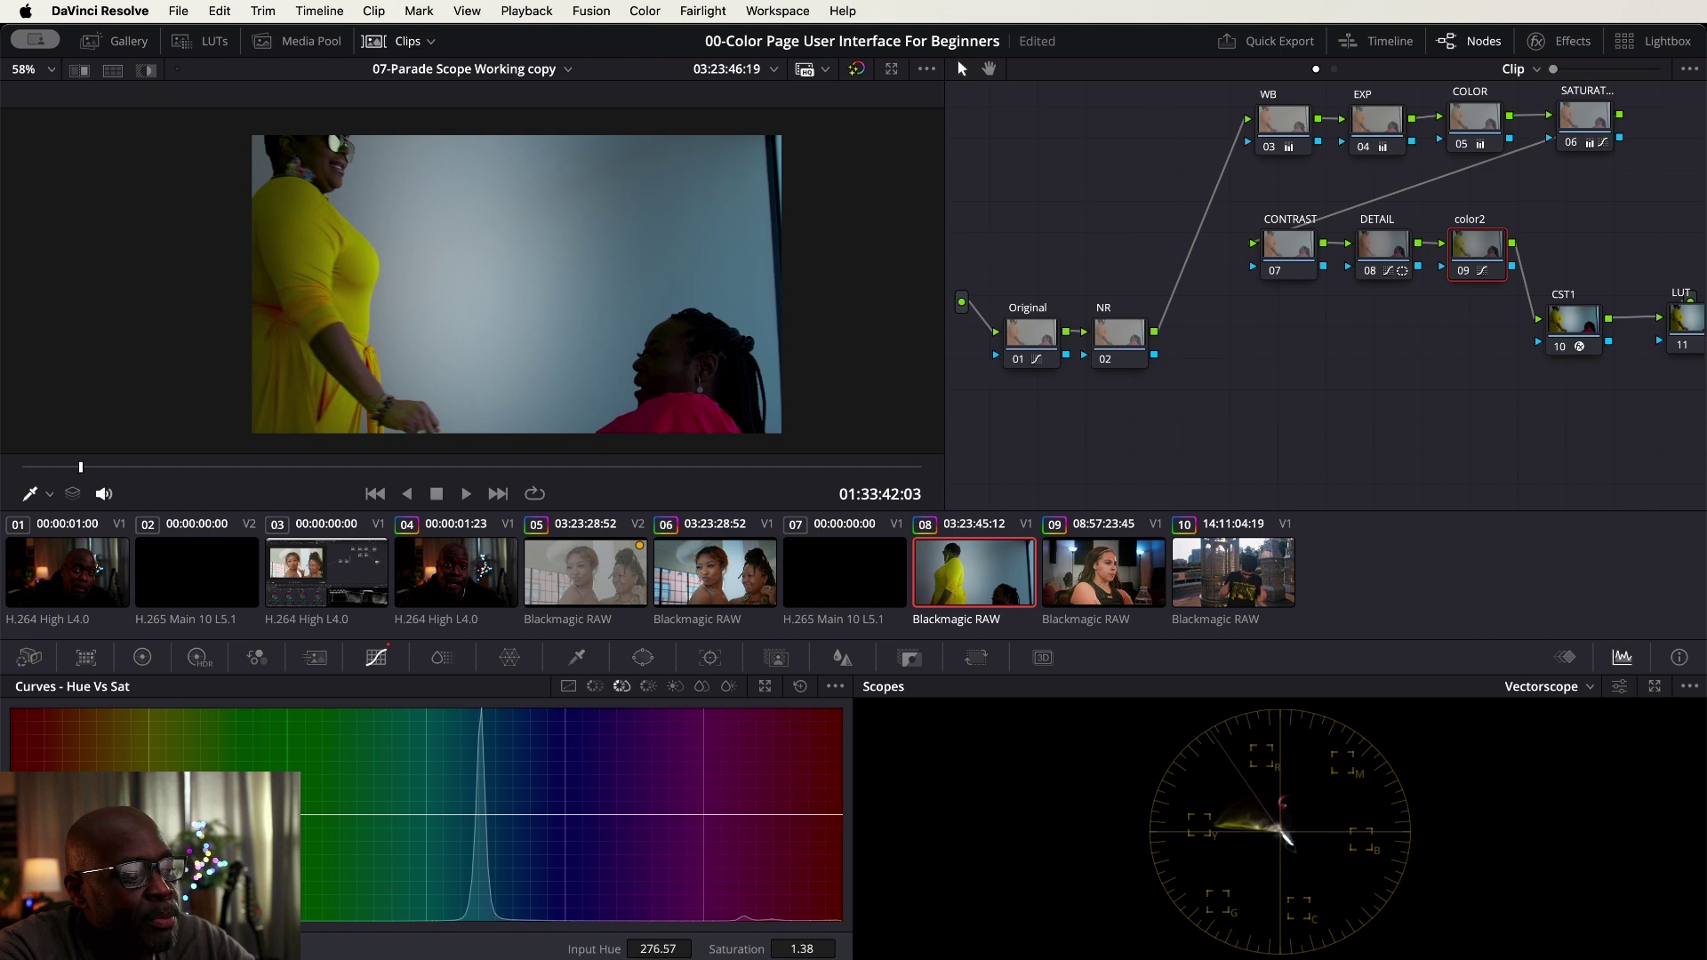
drag(56, 763, 56, 719)
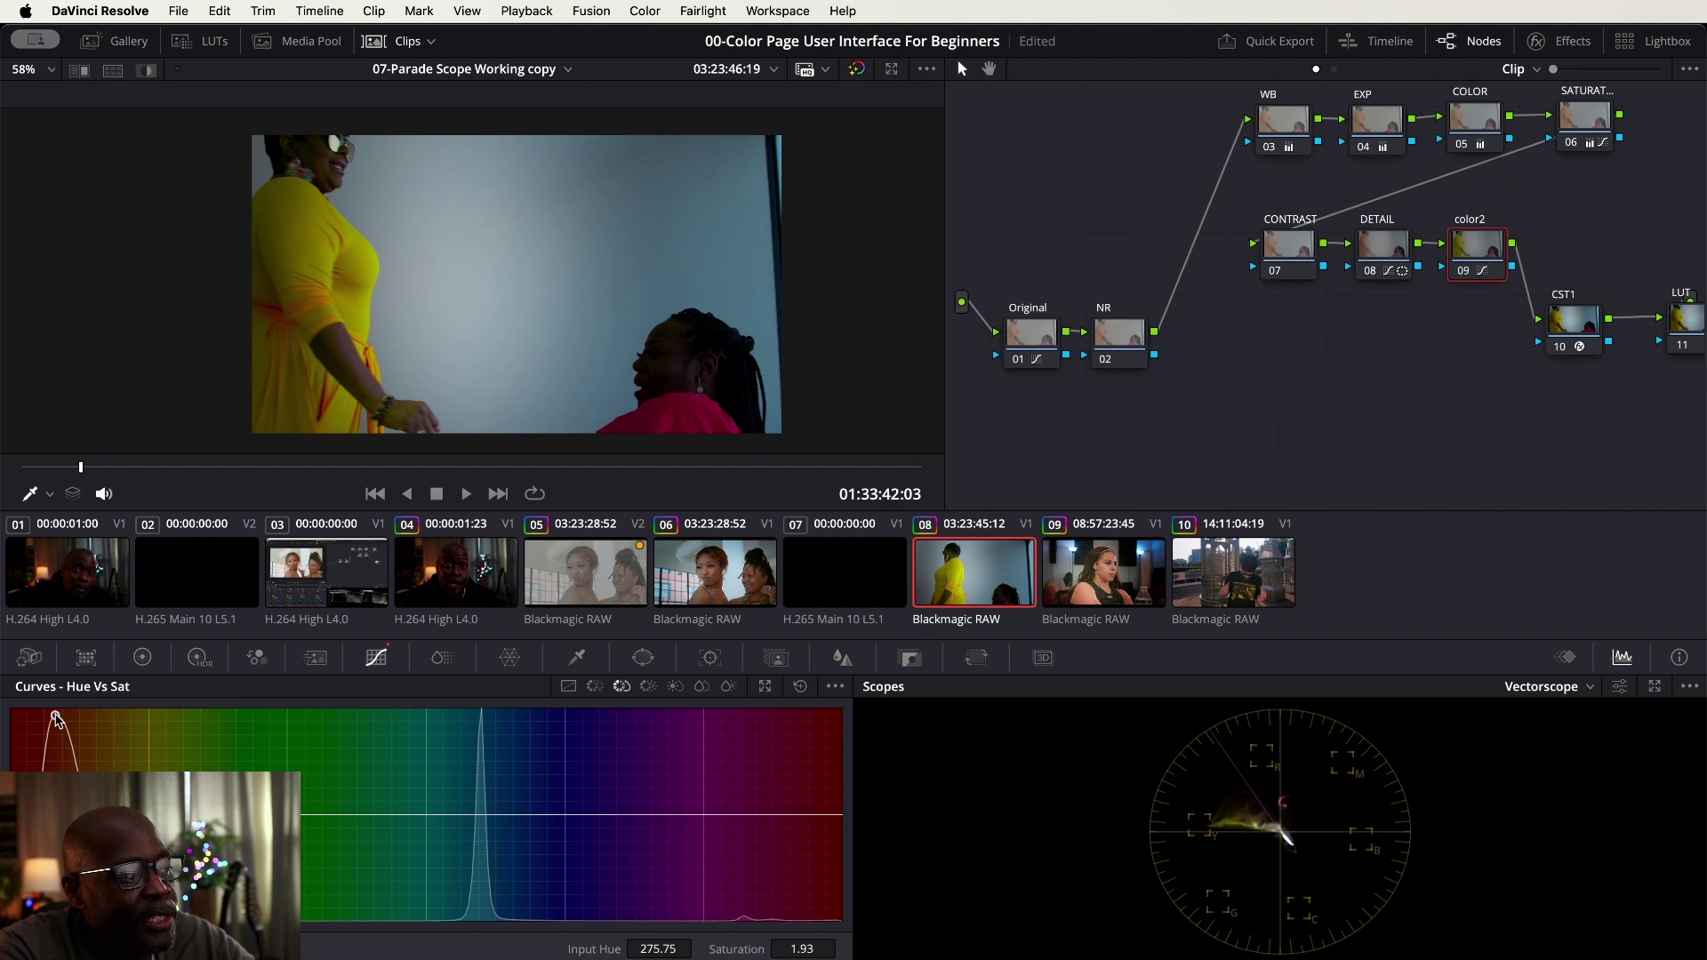
drag(56, 719, 56, 834)
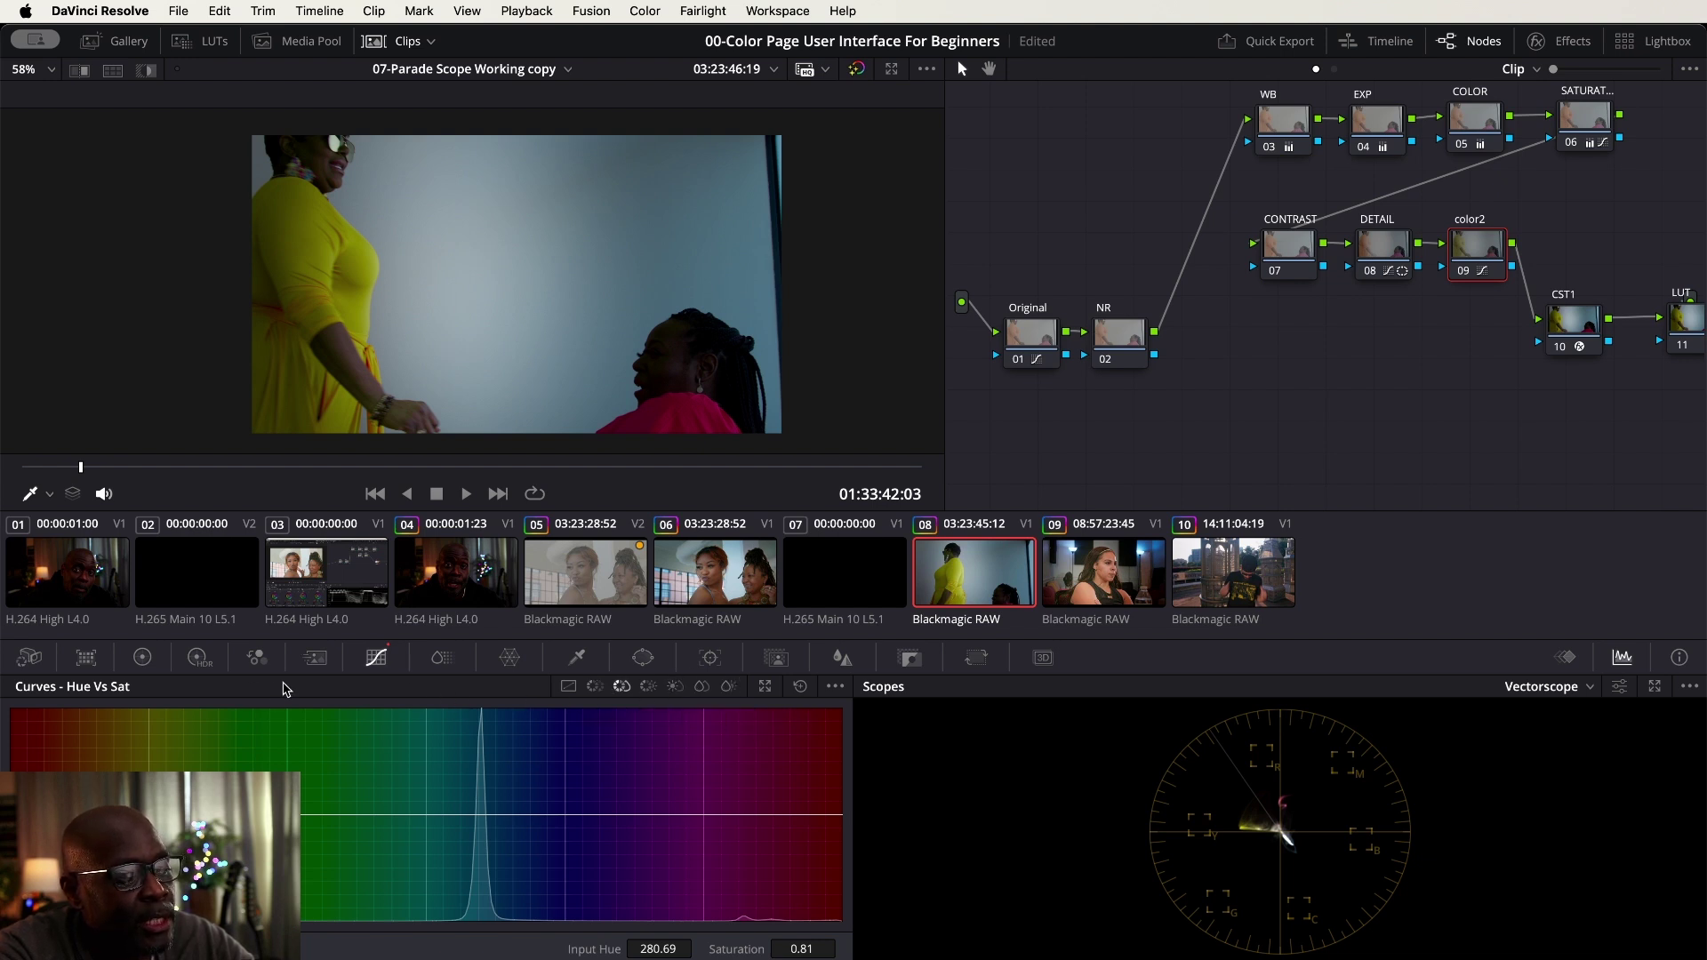
Reset both the Hue Vs Sat and the Hue Vs Hue curves of the color2 node.
click(801, 689)
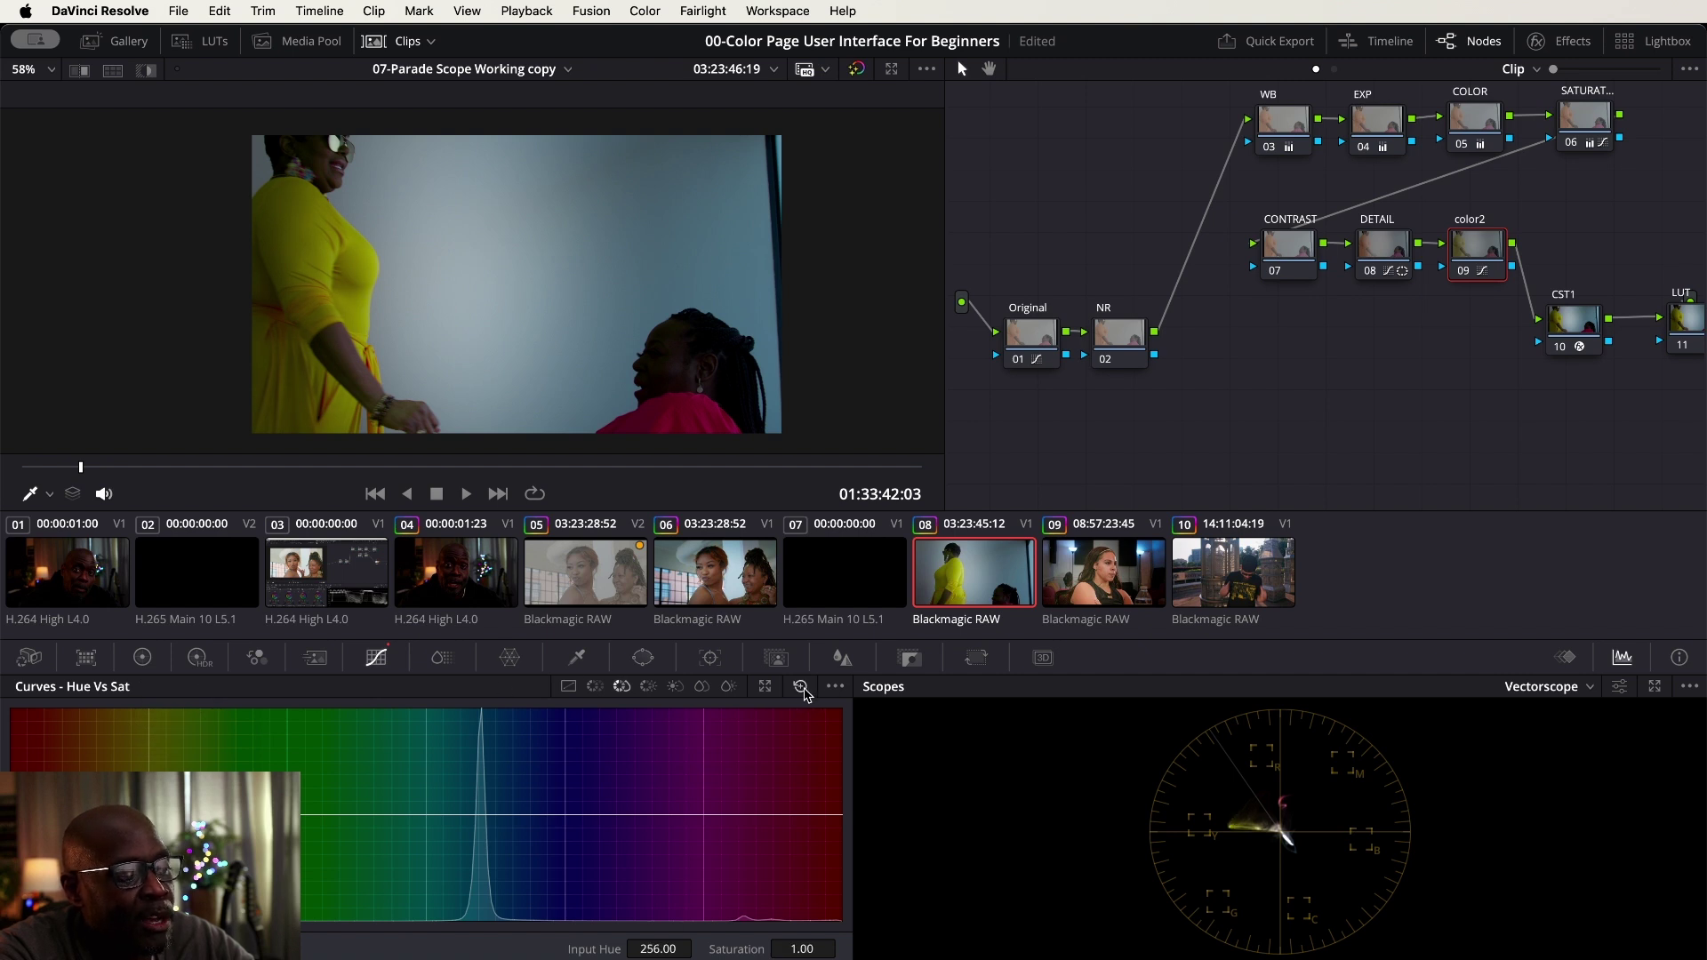
click(599, 689)
click(802, 690)
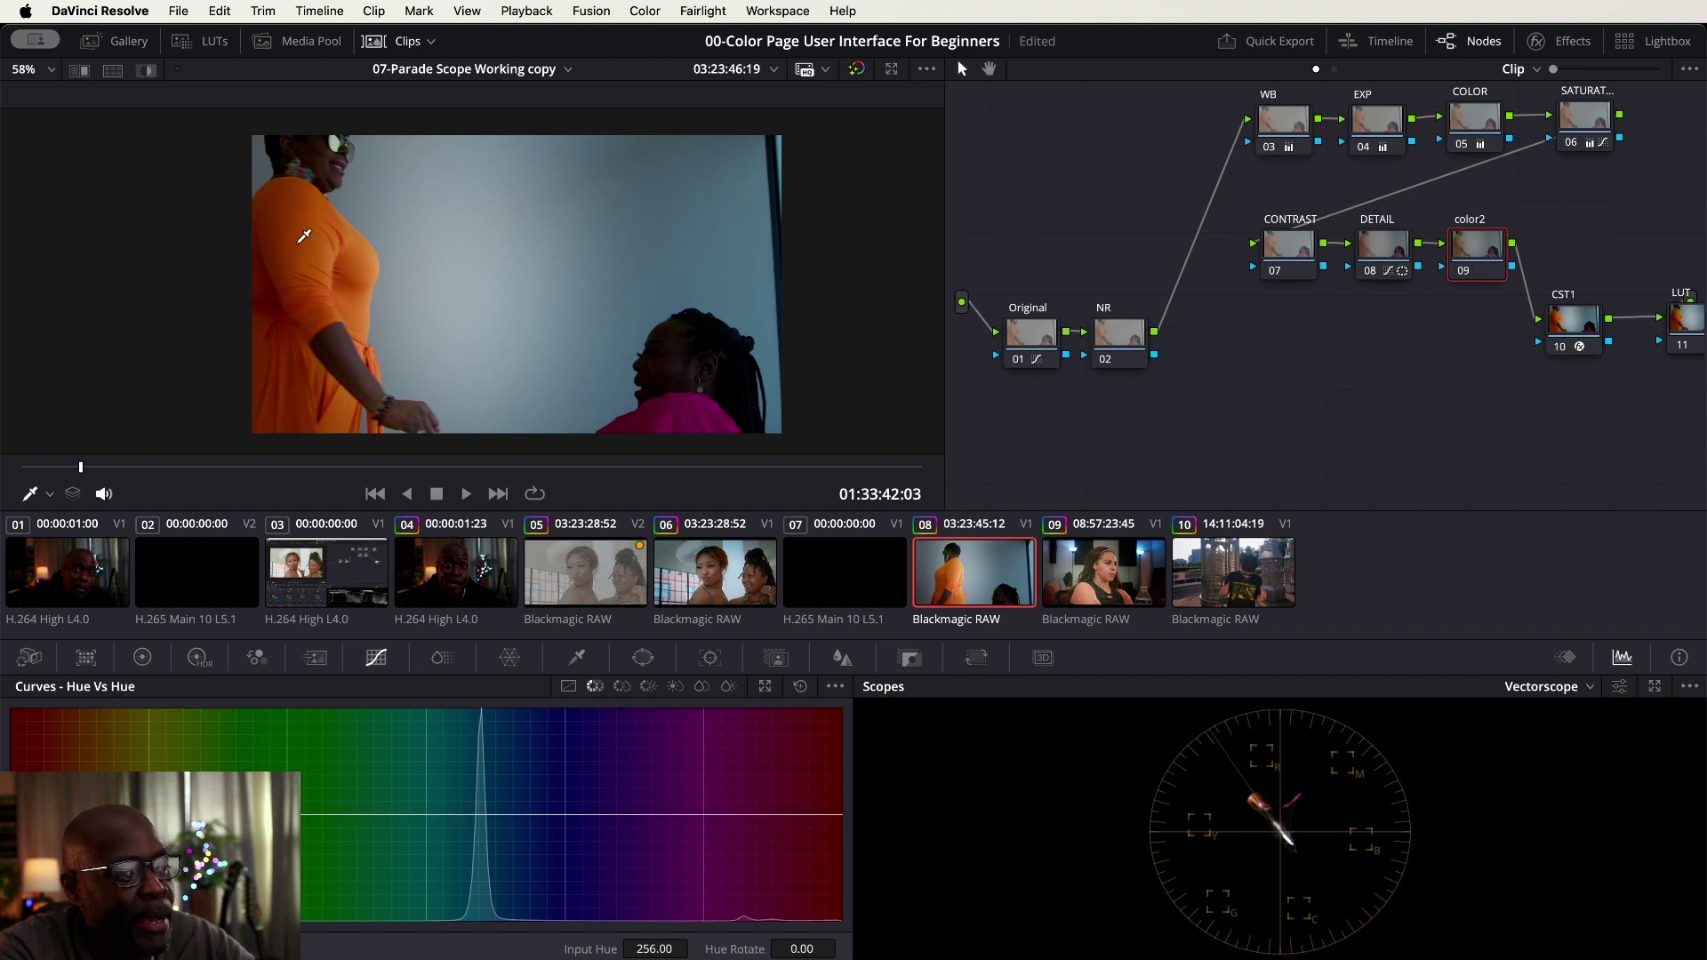
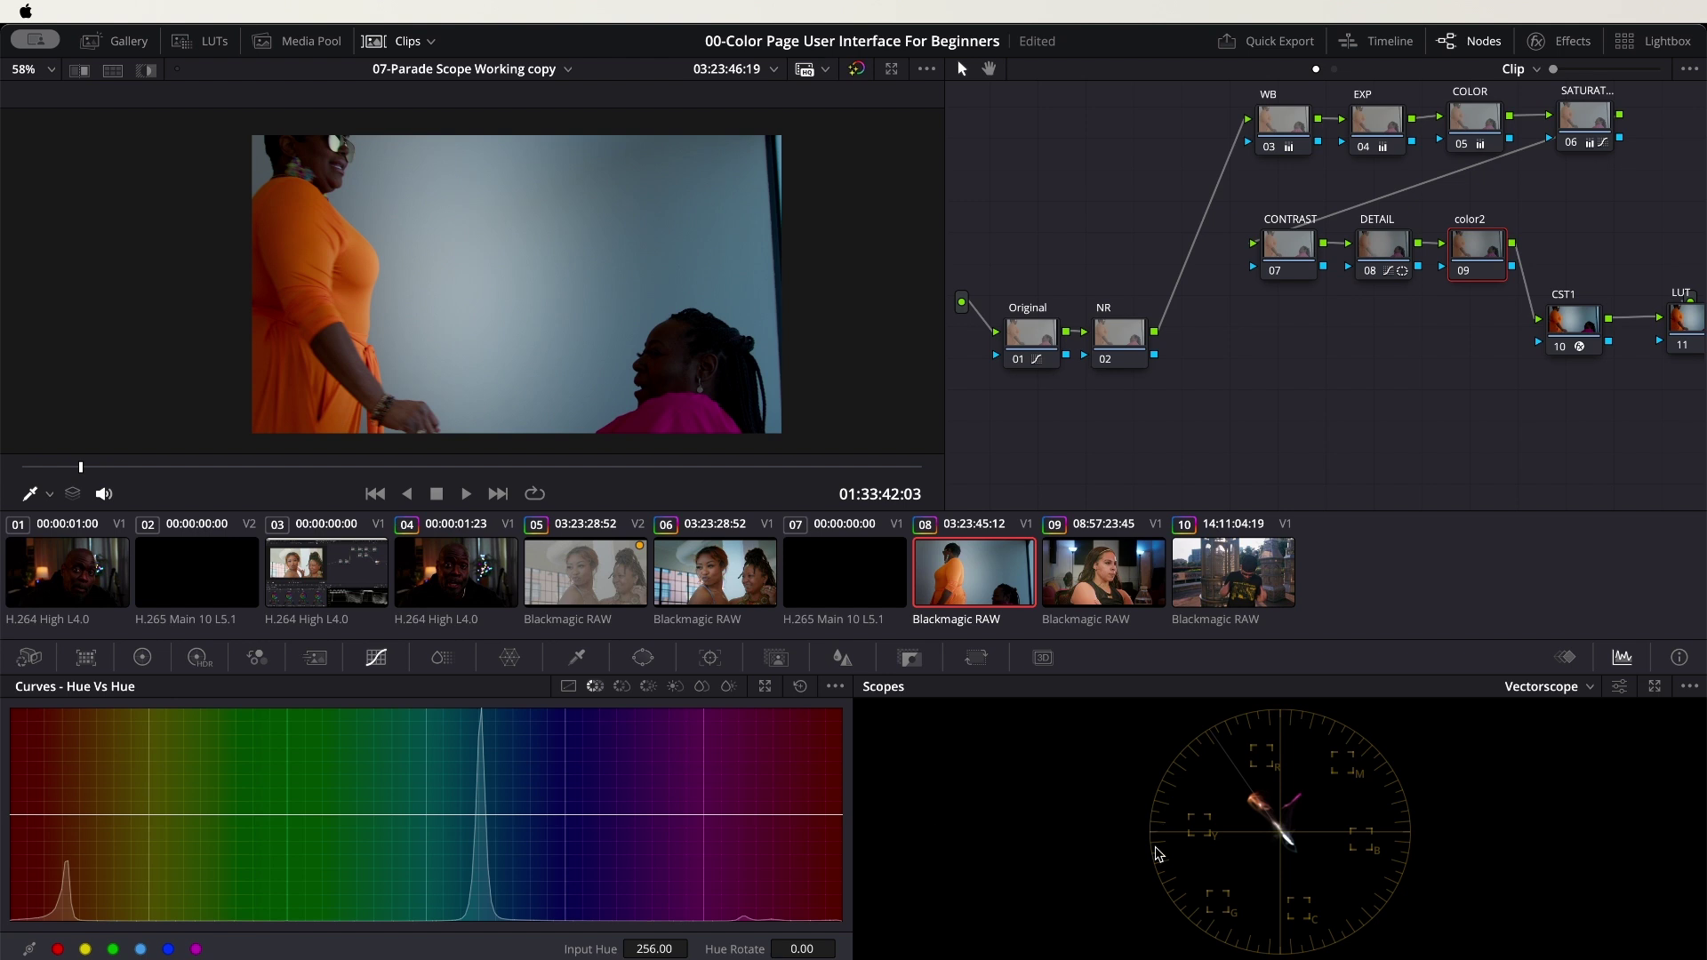
Sample the orange dress again for Hue Vs Hue and rotate its hue to 21.60 and to -34.40.
click(153, 201)
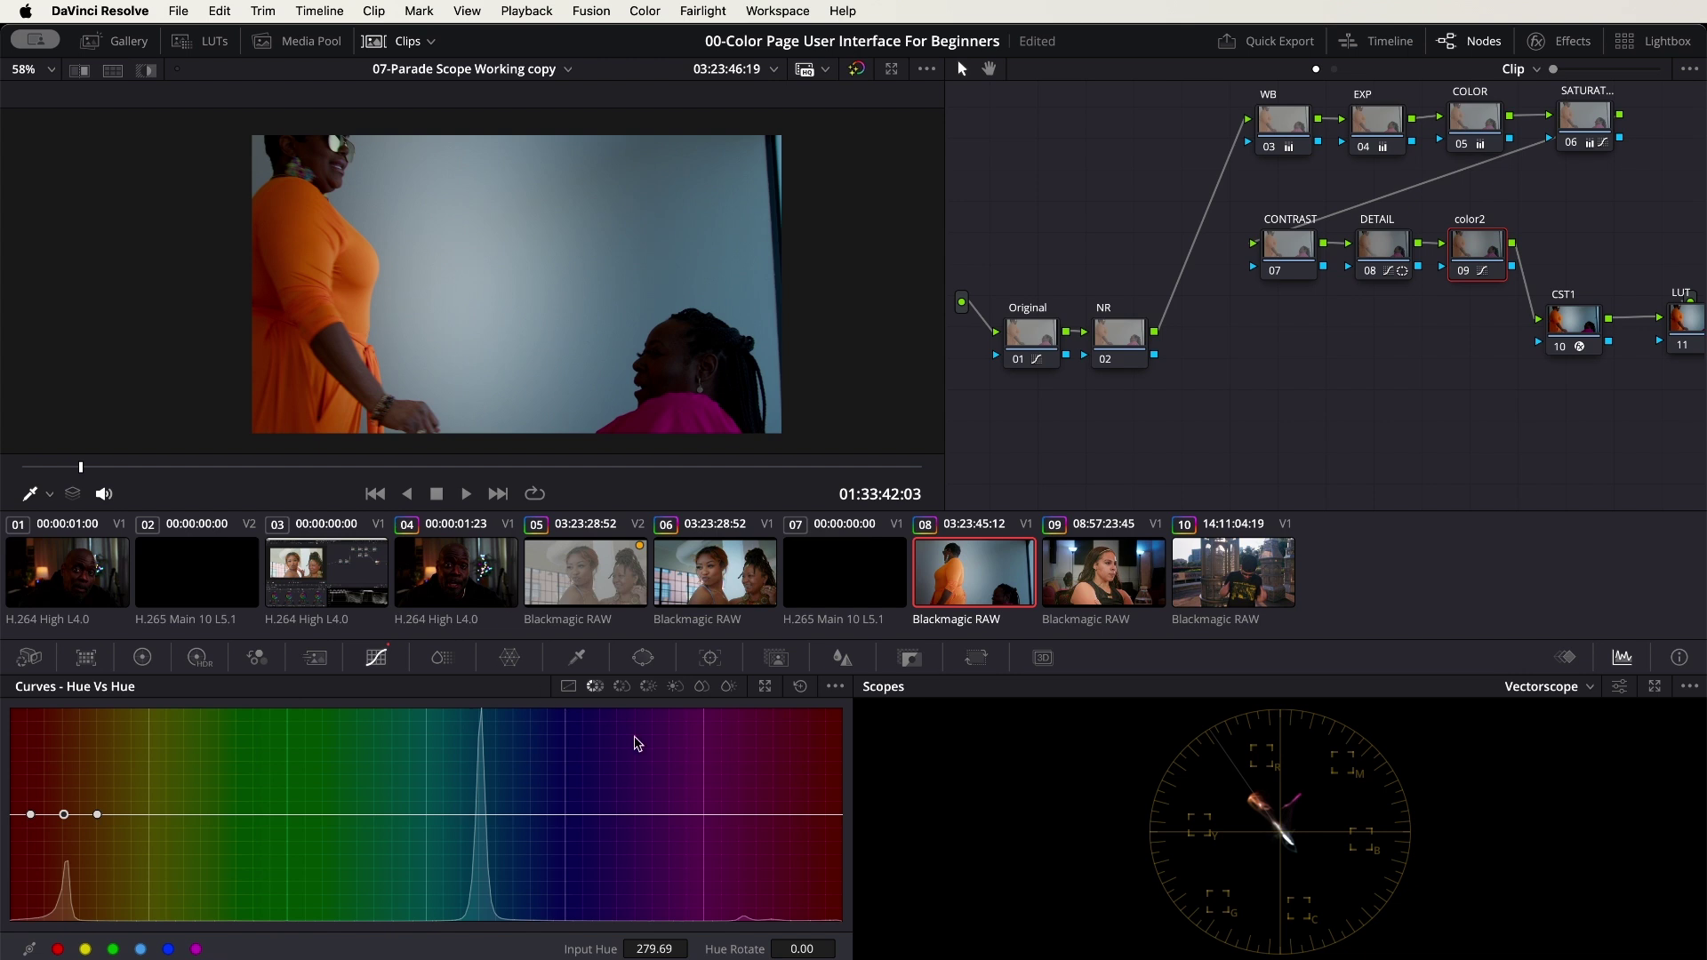
click(568, 687)
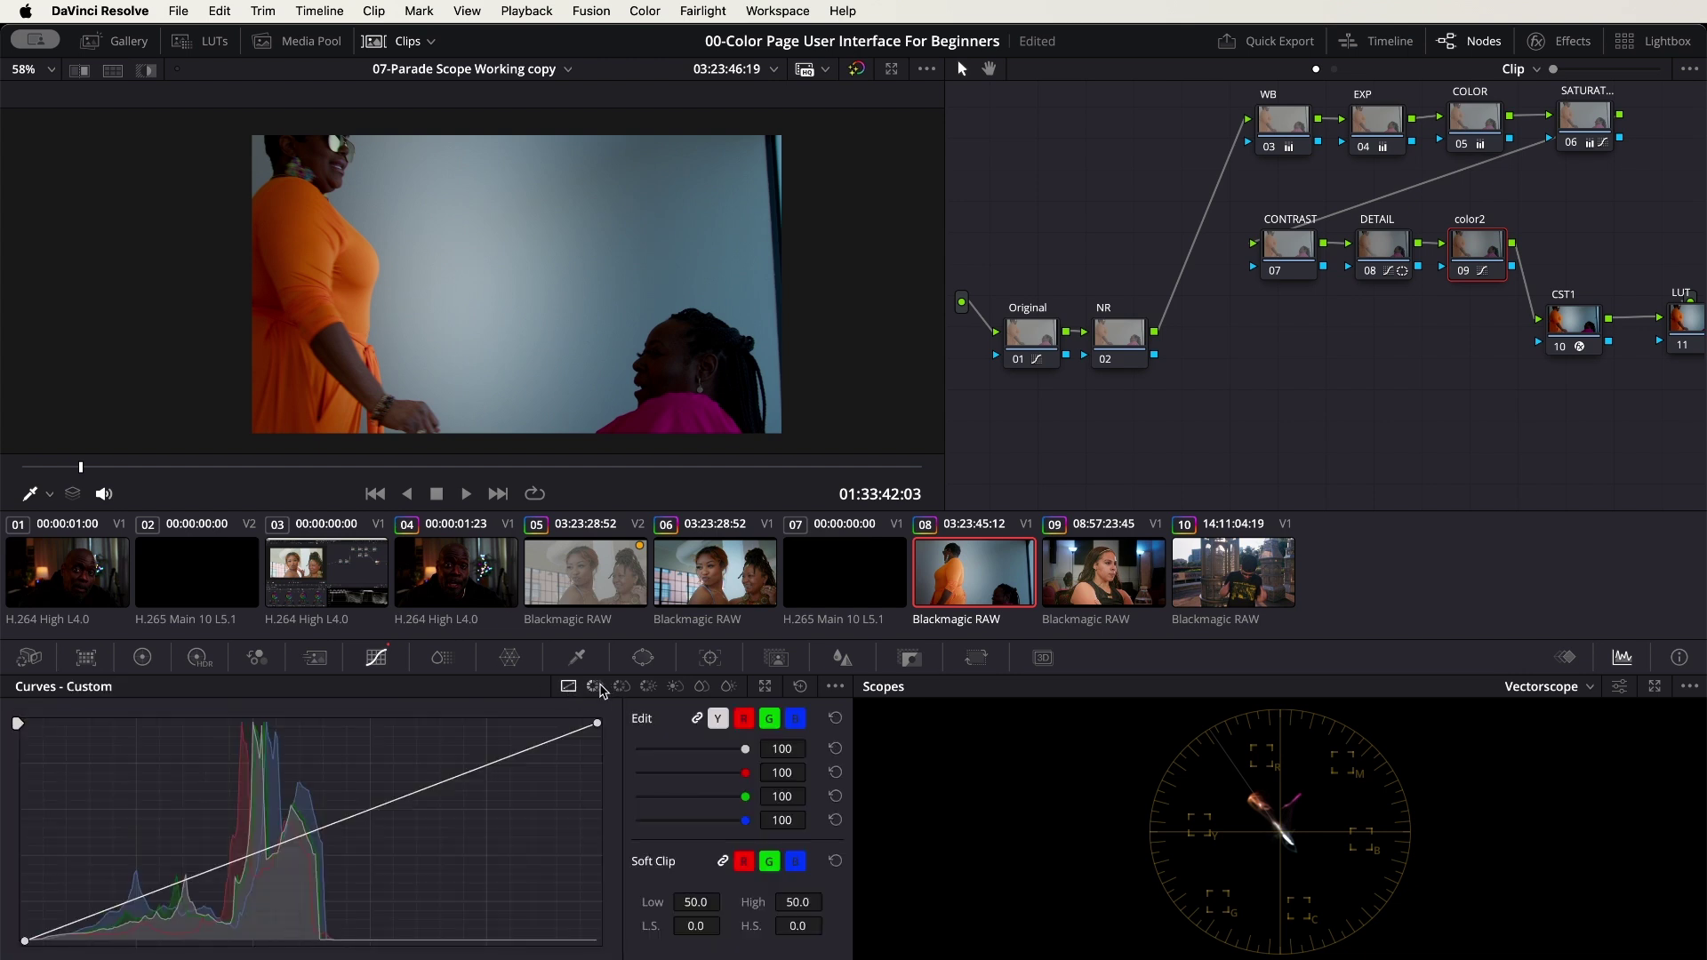
click(596, 687)
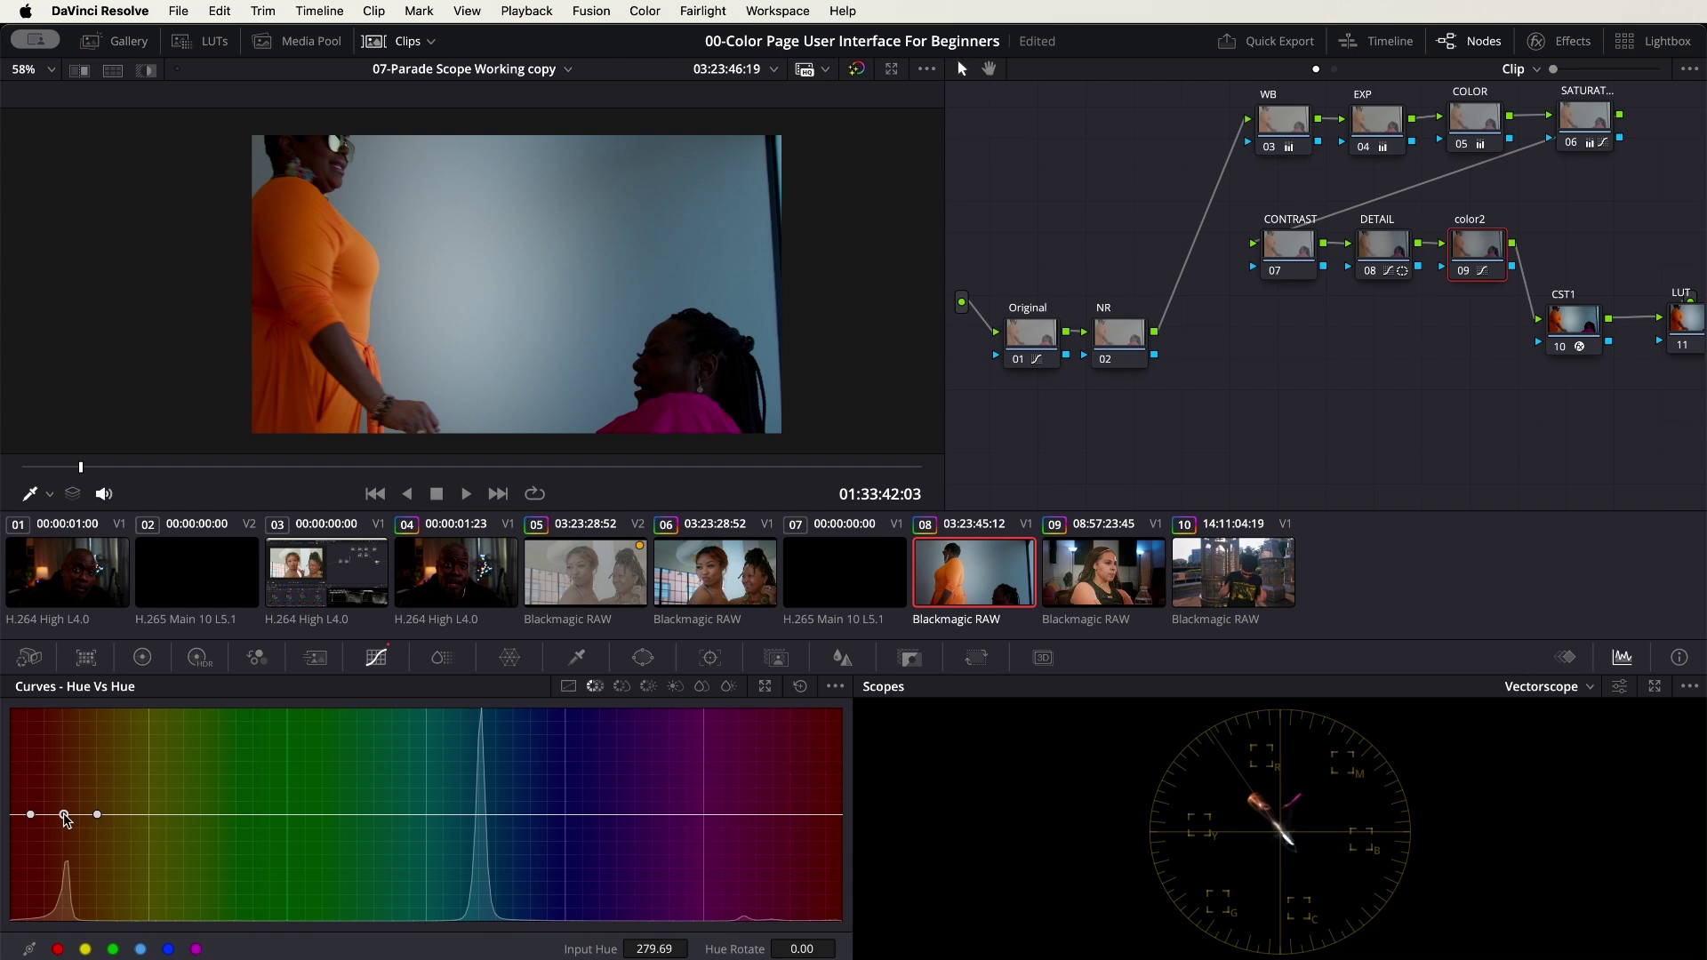
drag(64, 814, 64, 803)
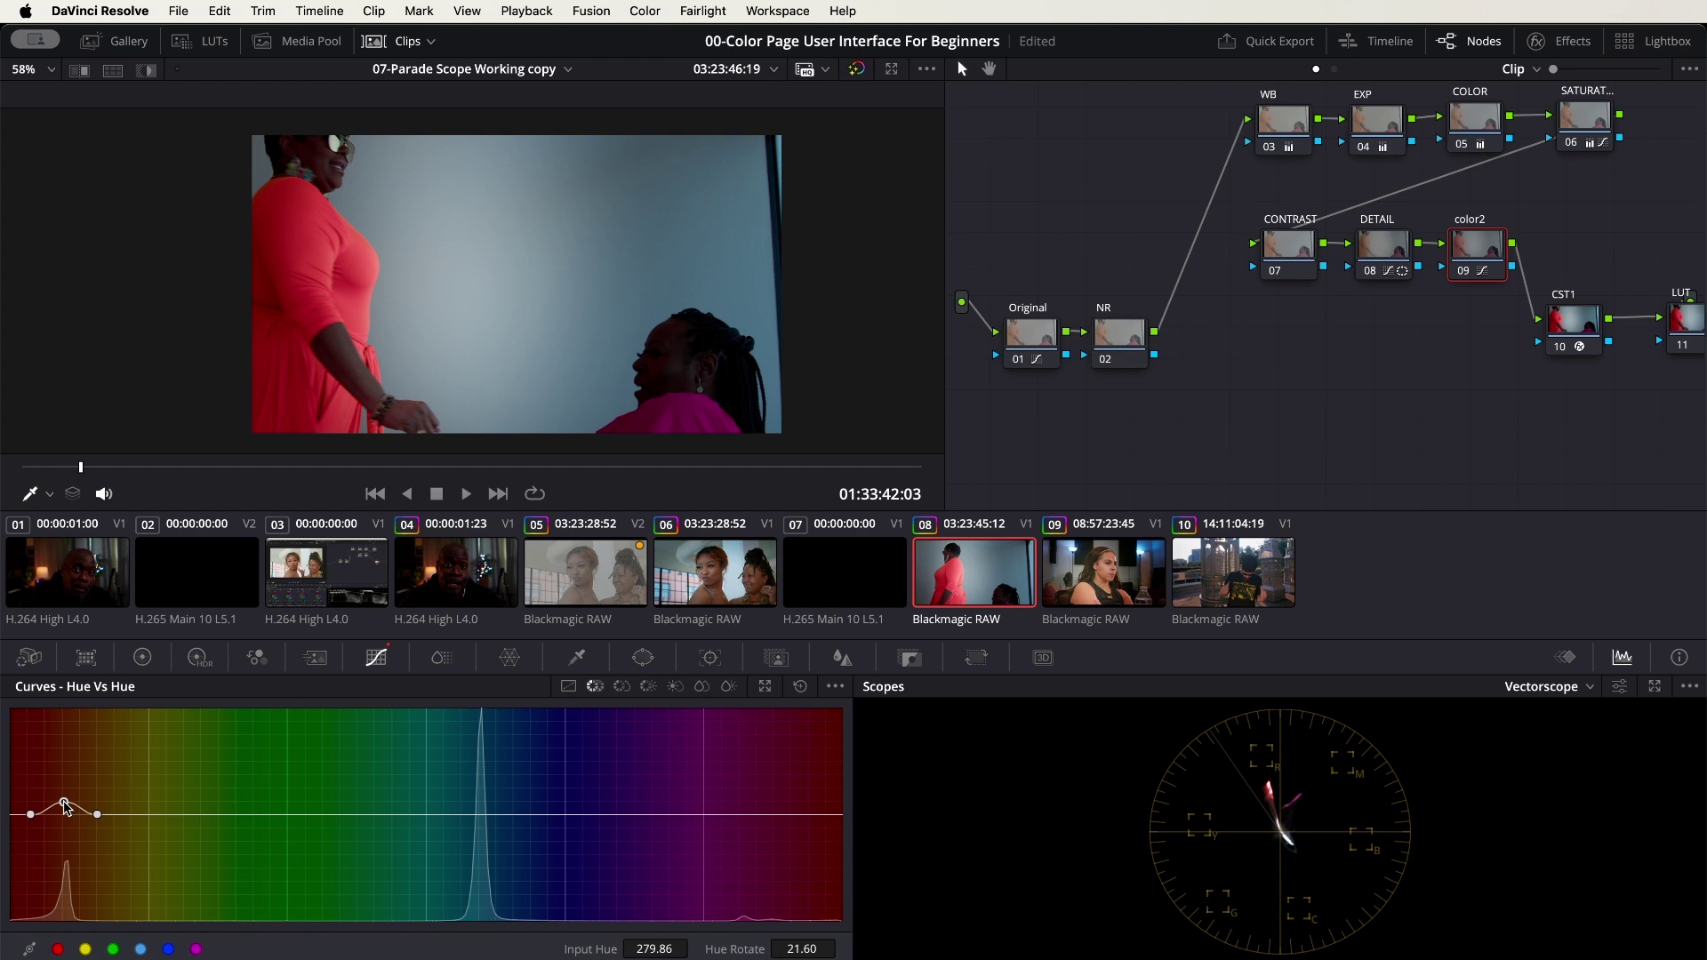
drag(64, 803, 64, 837)
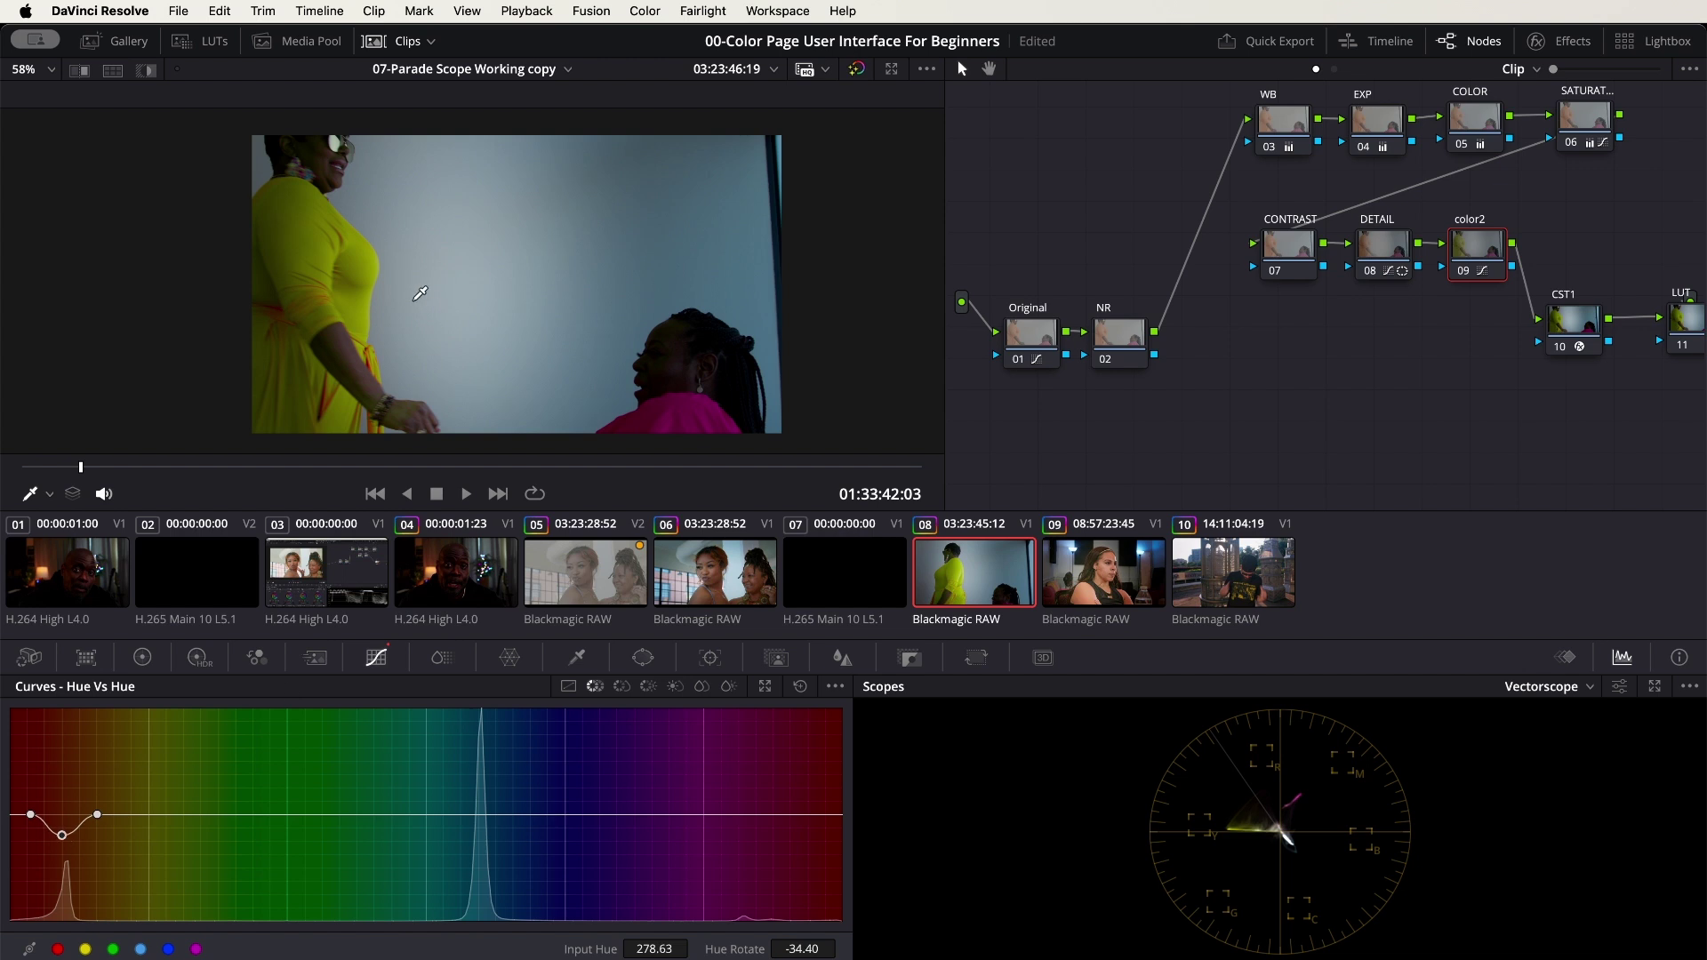
Sample the blue wall, save the project, rotate the wall's hue to -100.00, and reset the Hue Vs Hue curve.
click(732, 193)
key(super+s)
drag(478, 815, 482, 878)
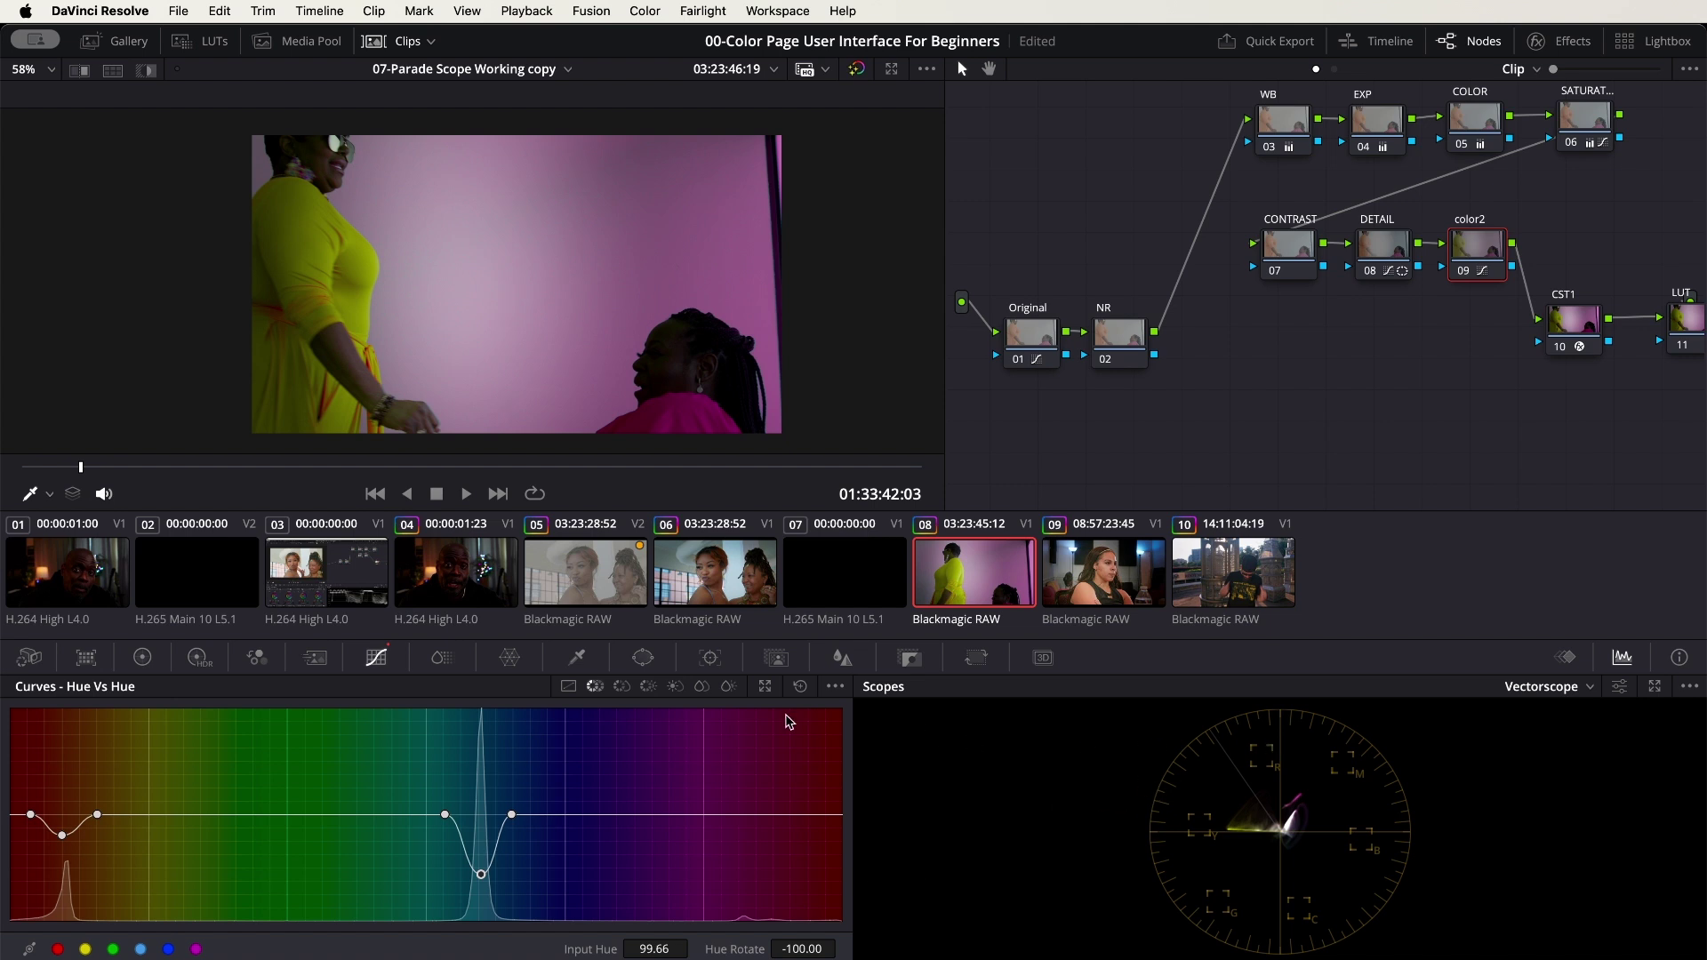
click(801, 687)
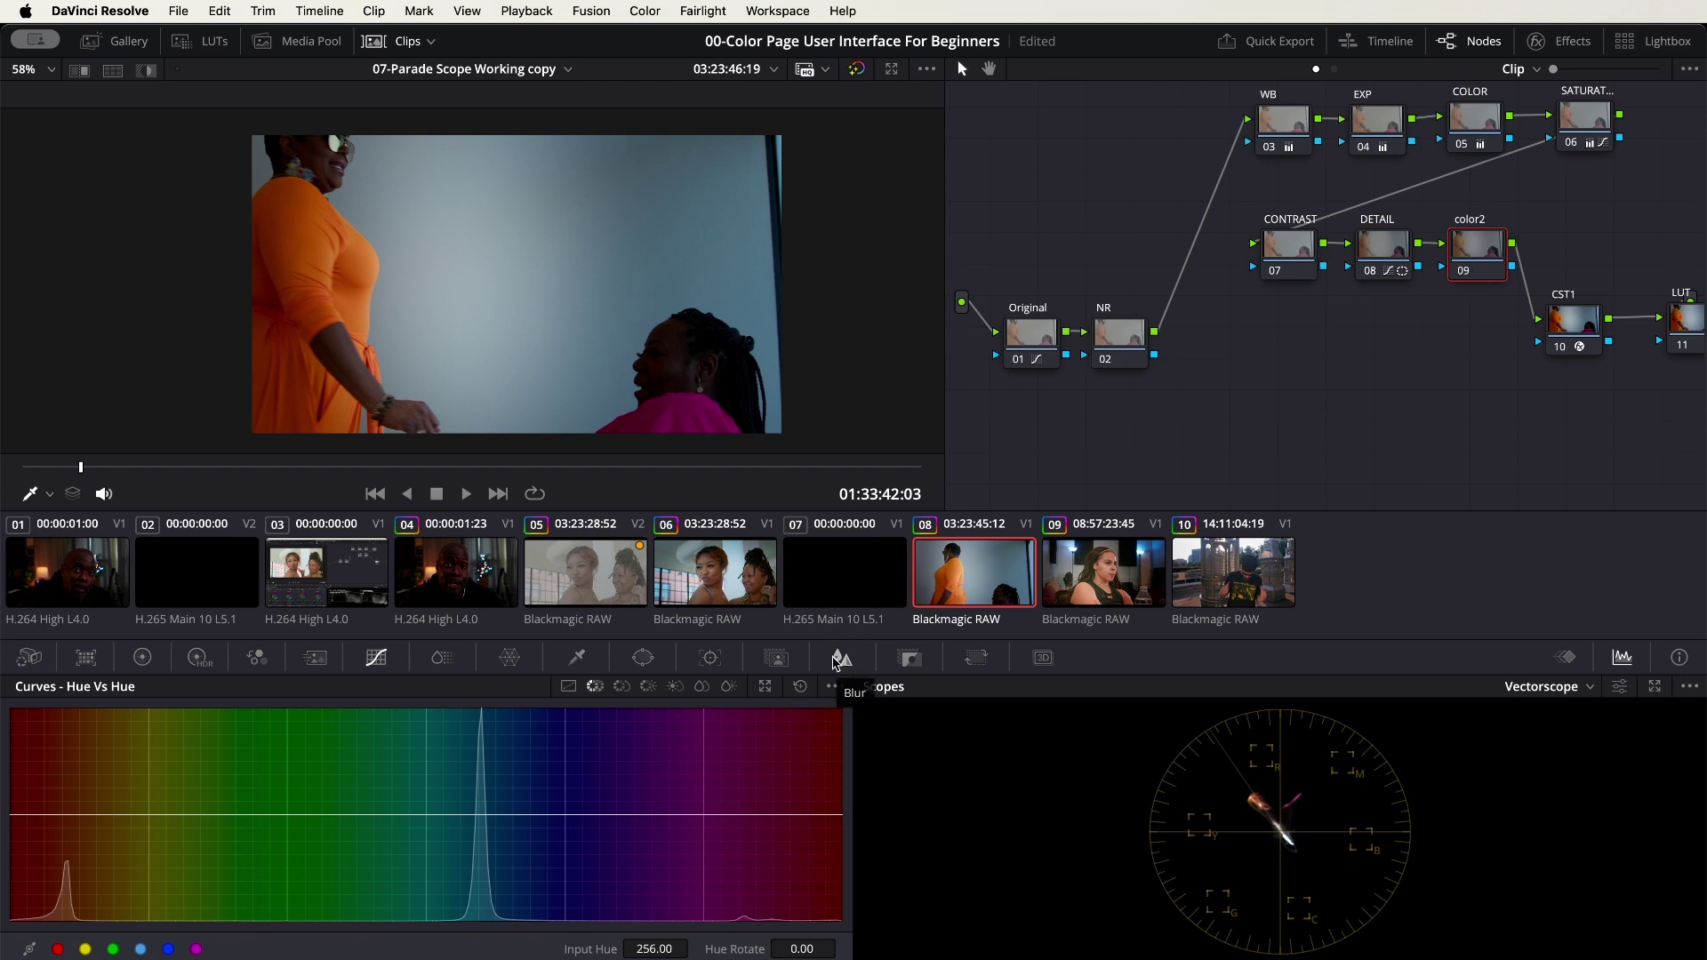
In clip 09, sample the blue background light, try a hue rotation of -72.80, and reset the COLOR node's Hue Vs Hue curve.
click(1119, 588)
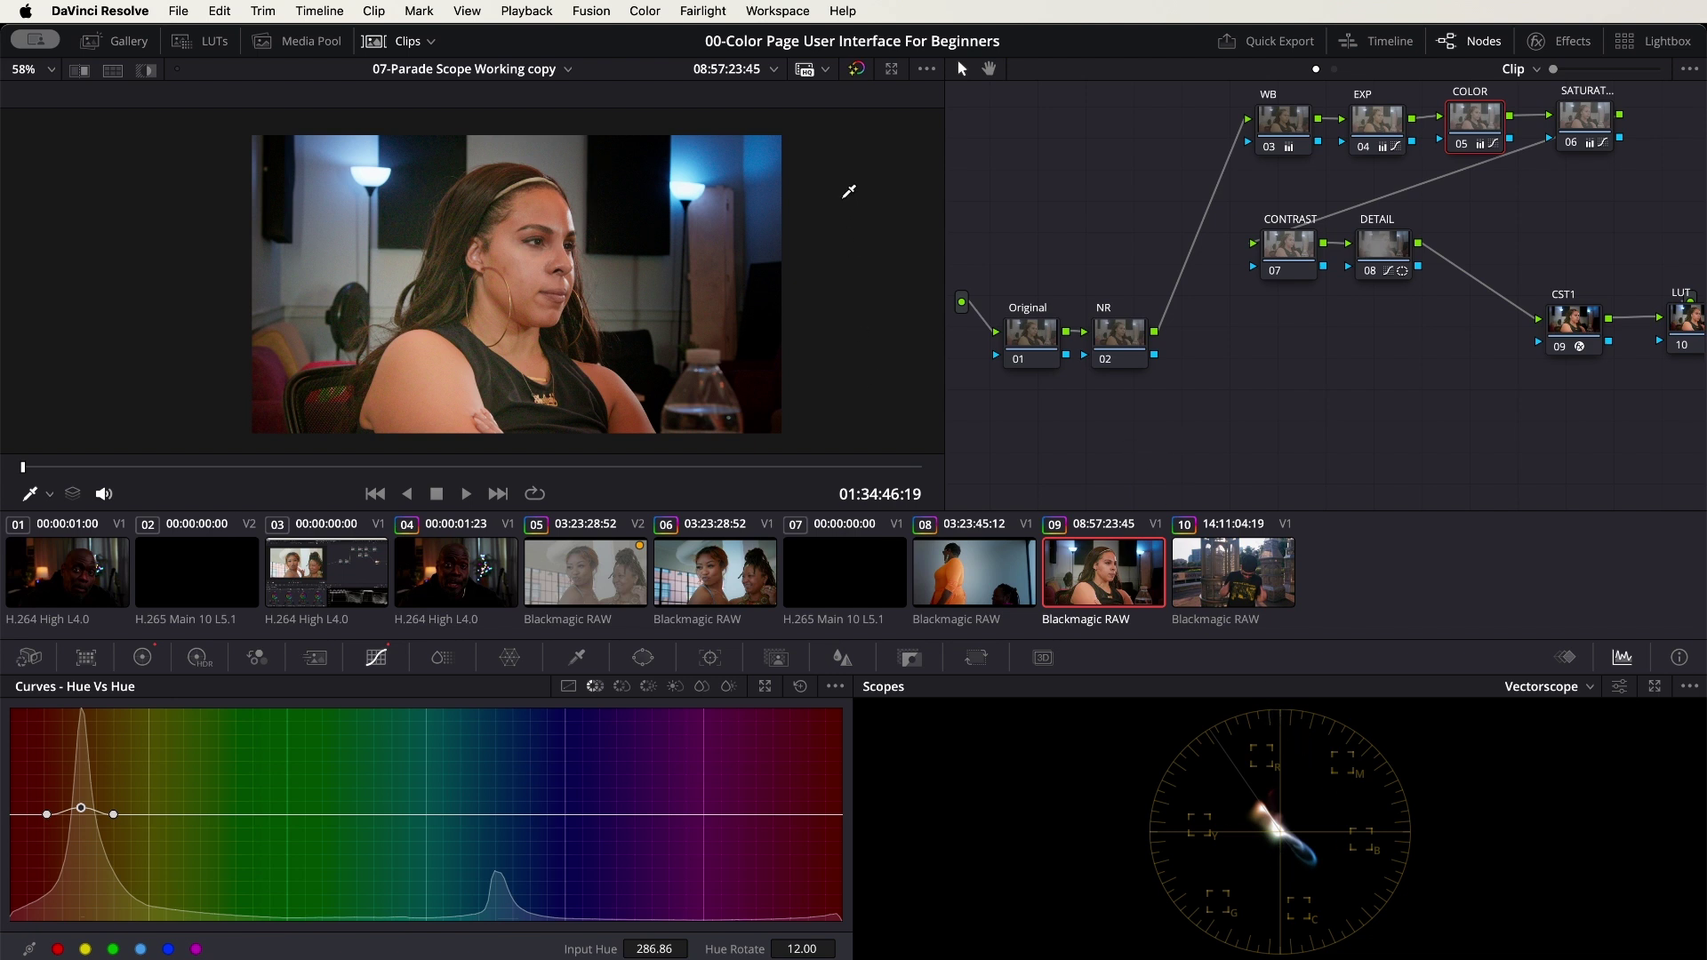
click(760, 158)
drag(496, 816, 494, 863)
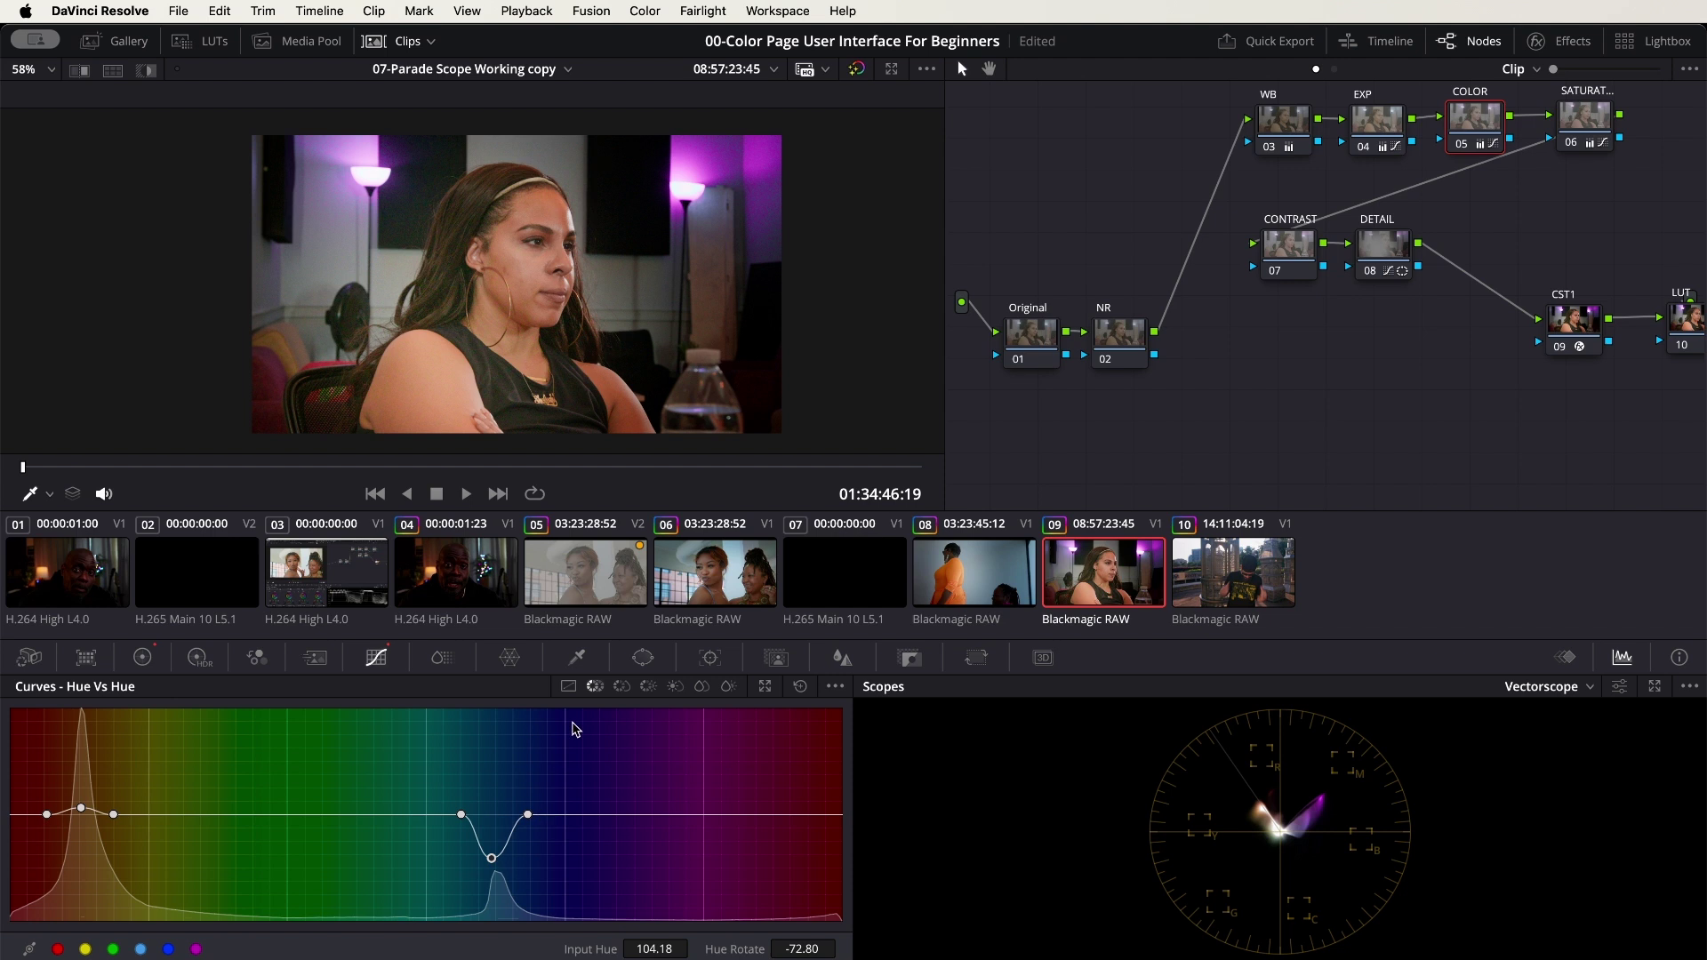
click(800, 687)
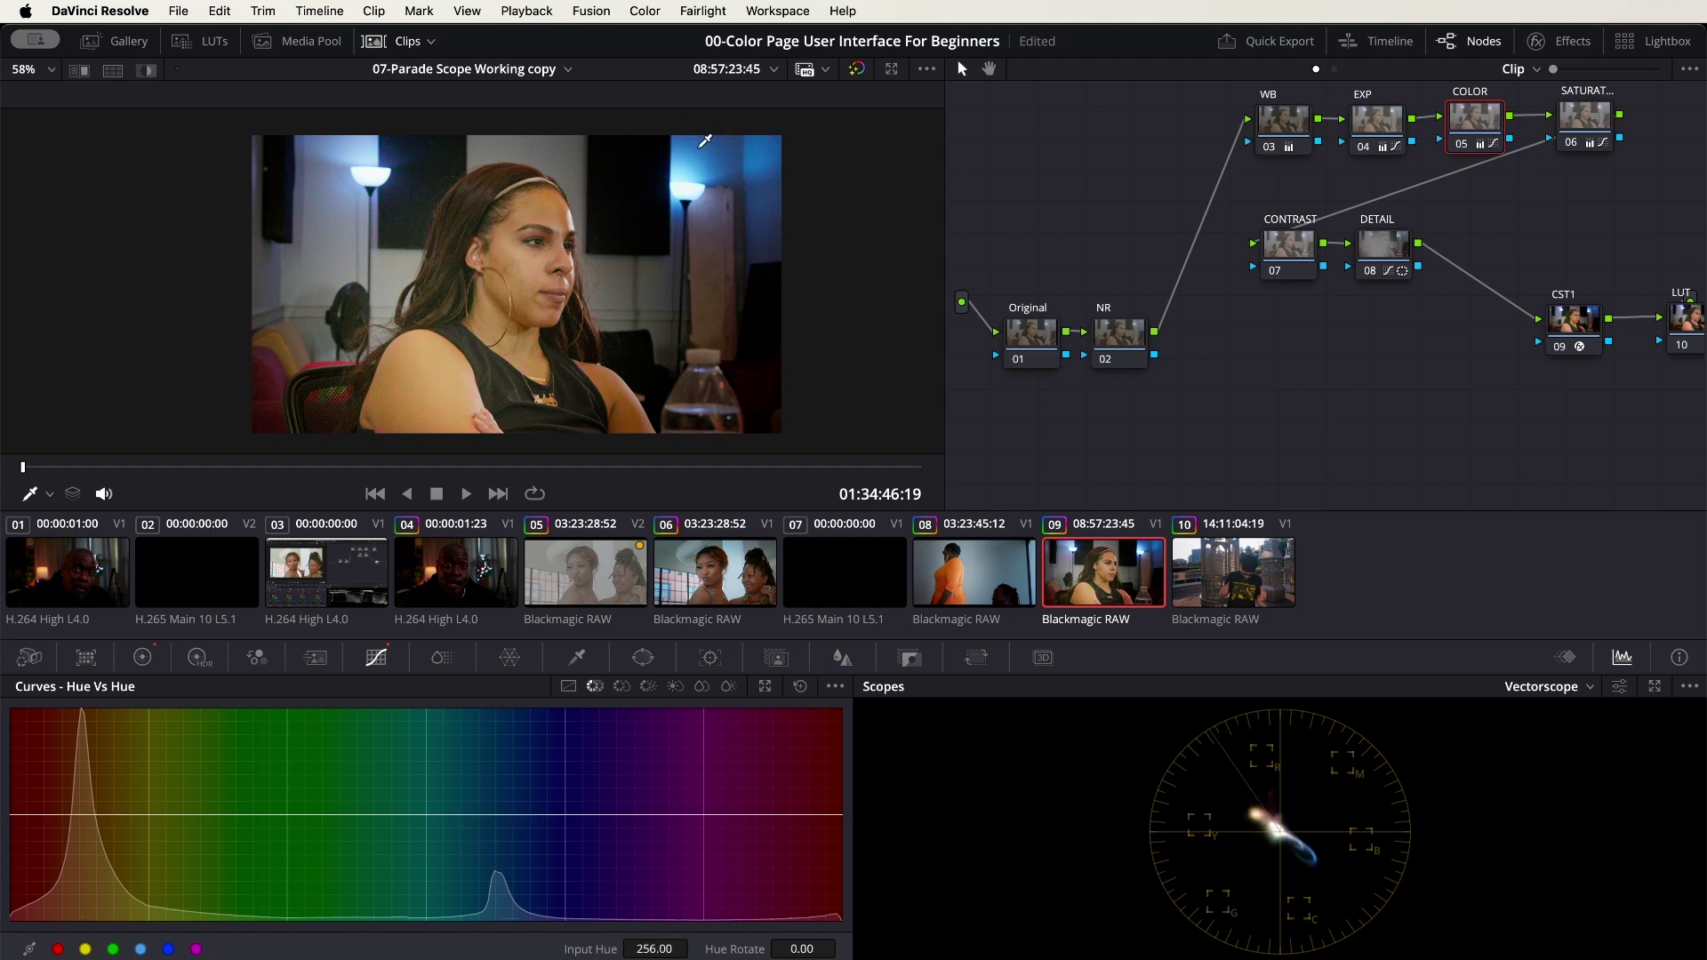
Sample the blue background light again, narrow its range on the Hue Vs Hue curve, and rotate its hue to -23.20.
click(720, 153)
drag(535, 814, 484, 819)
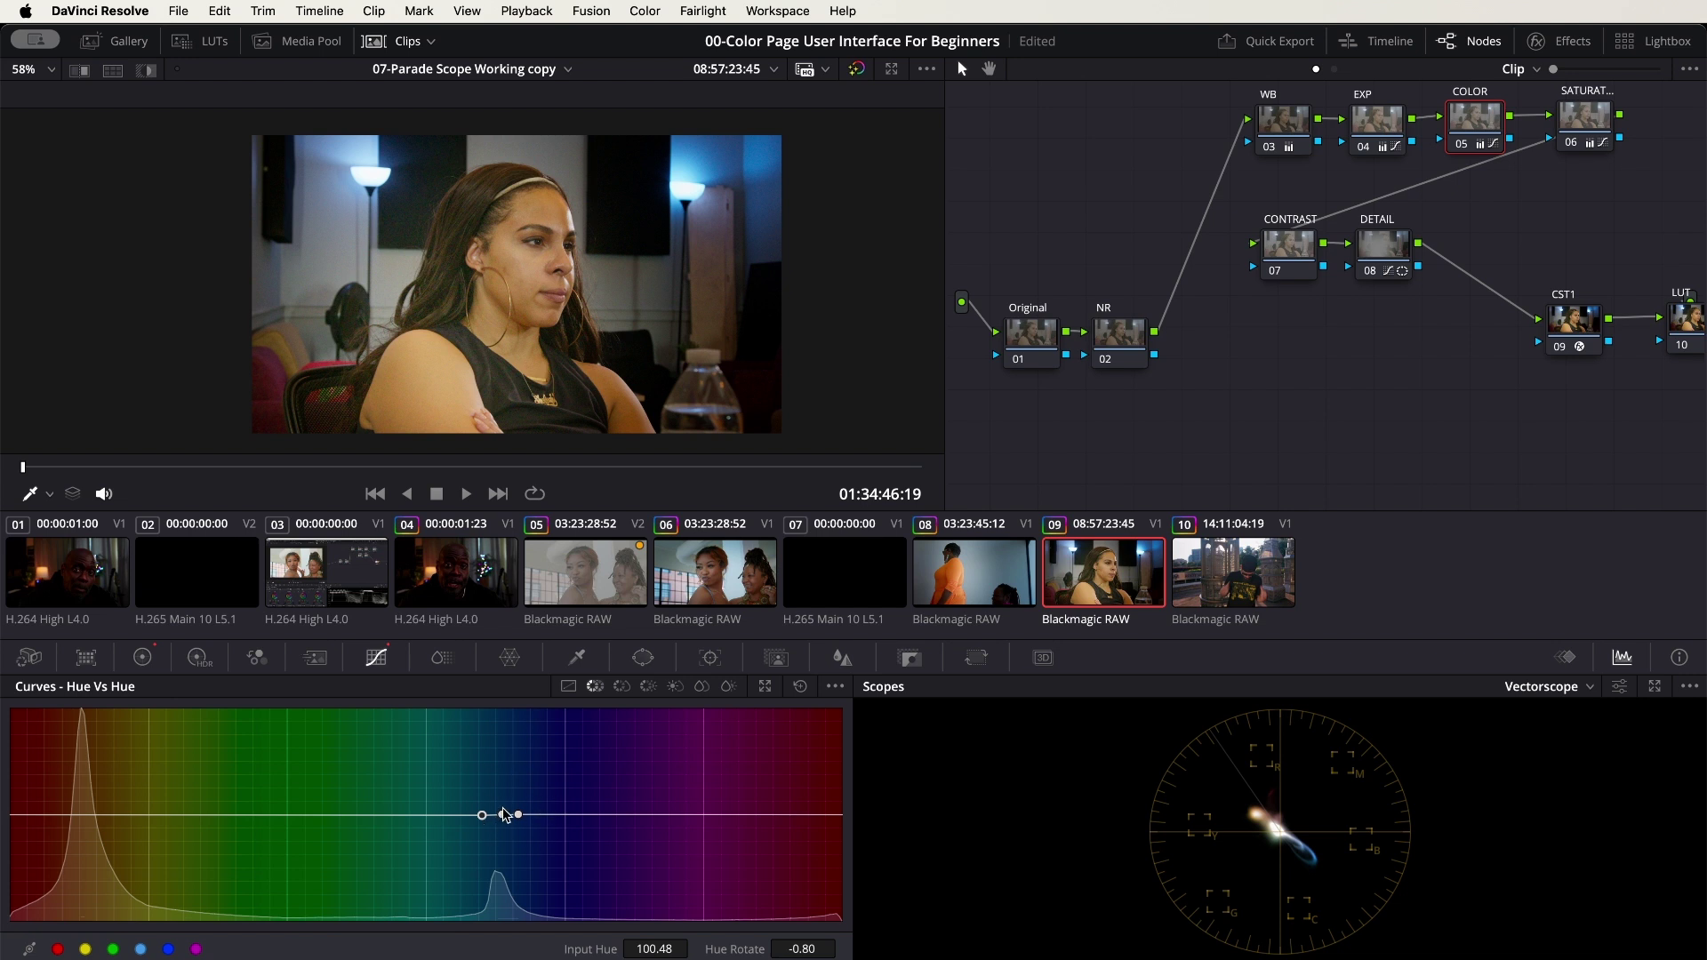
mouse_move(503, 816)
mouse_down()
mouse_move(510, 753)
mouse_move(504, 832)
mouse_up()
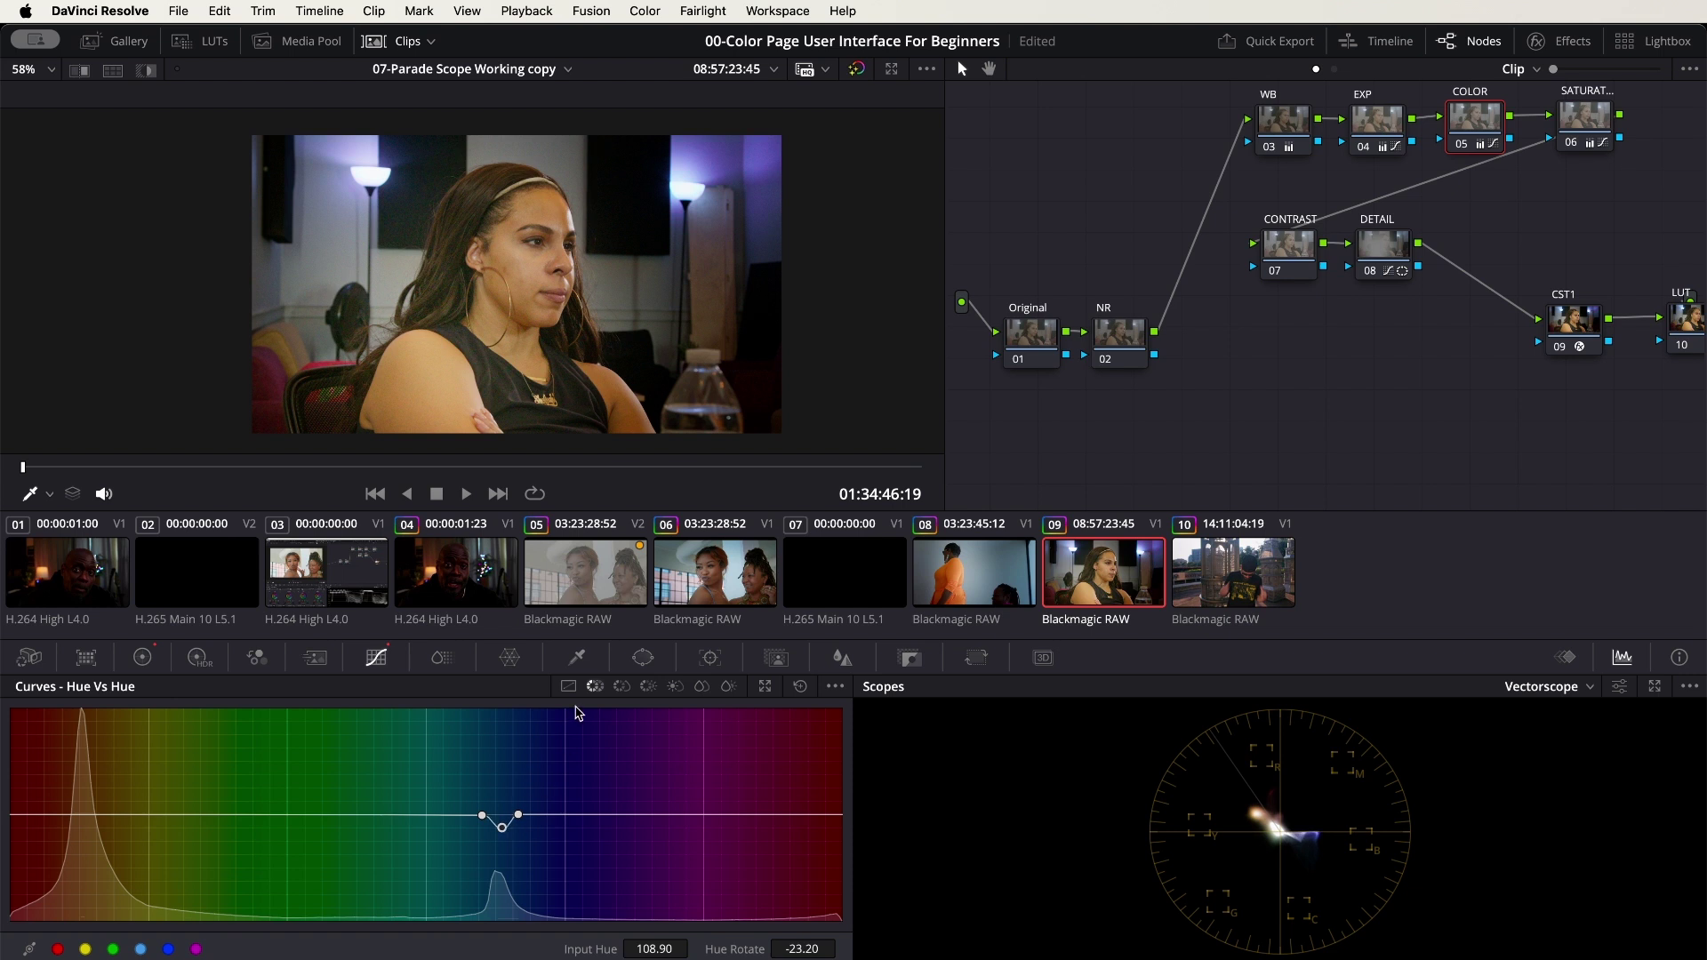
On the Hue Vs Sat curve, push the skin-tone point's saturation to 1.87 and settle on 1.36.
click(622, 686)
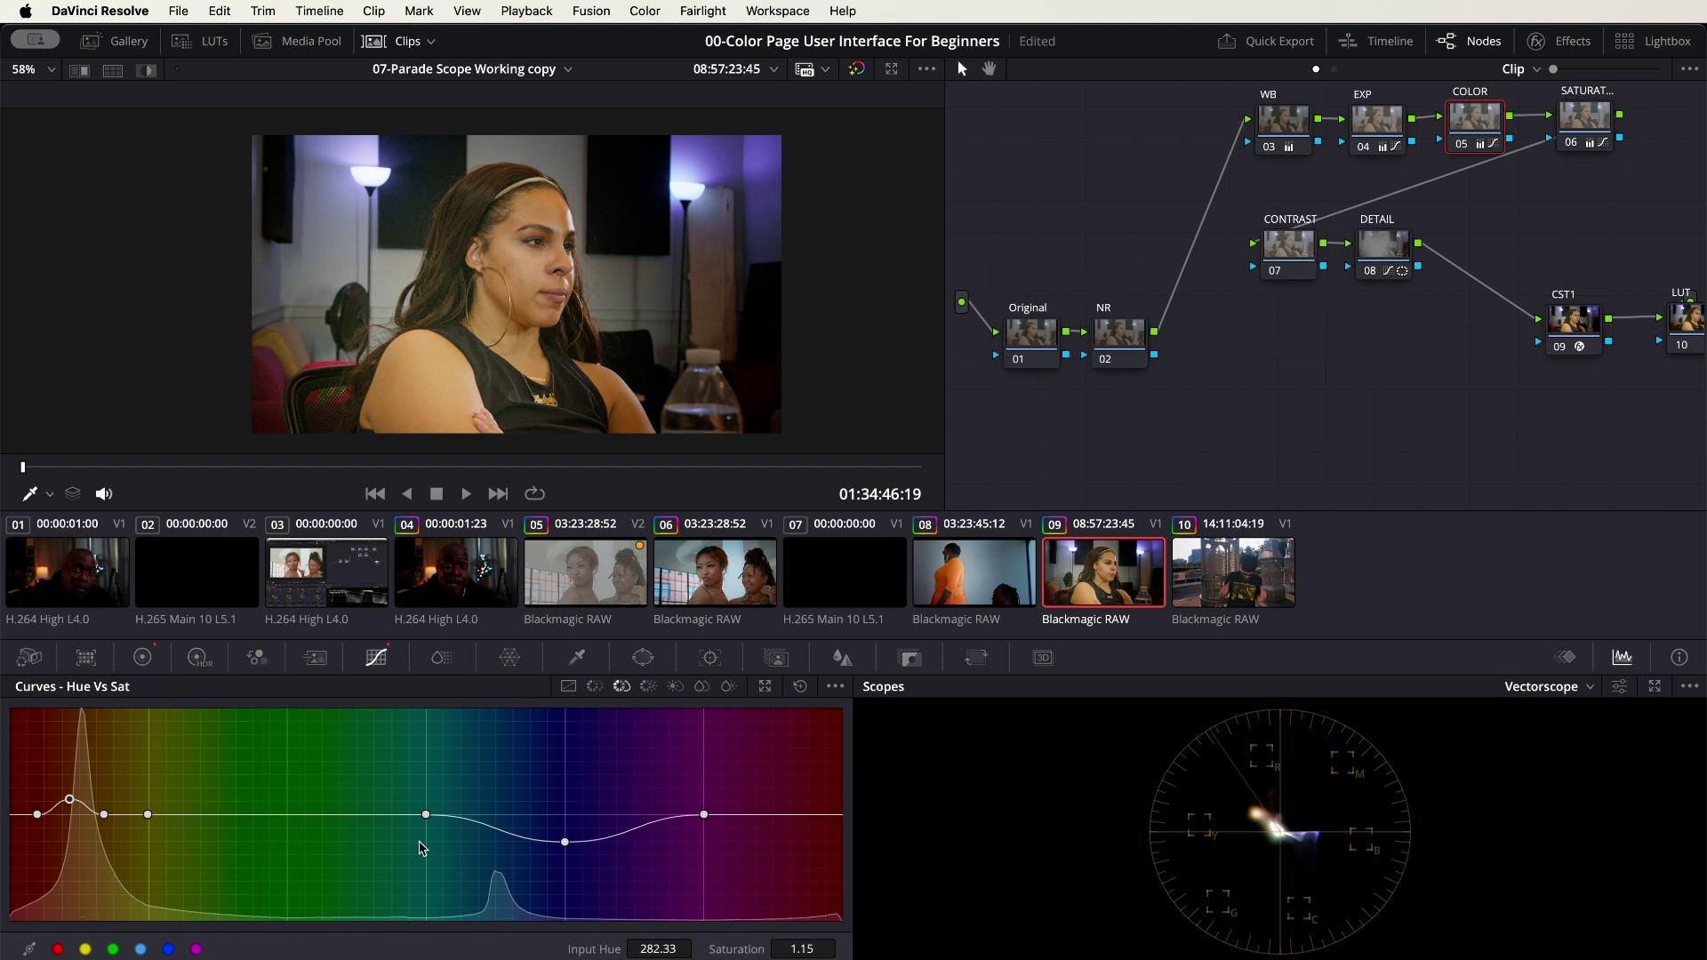
drag(71, 800, 72, 726)
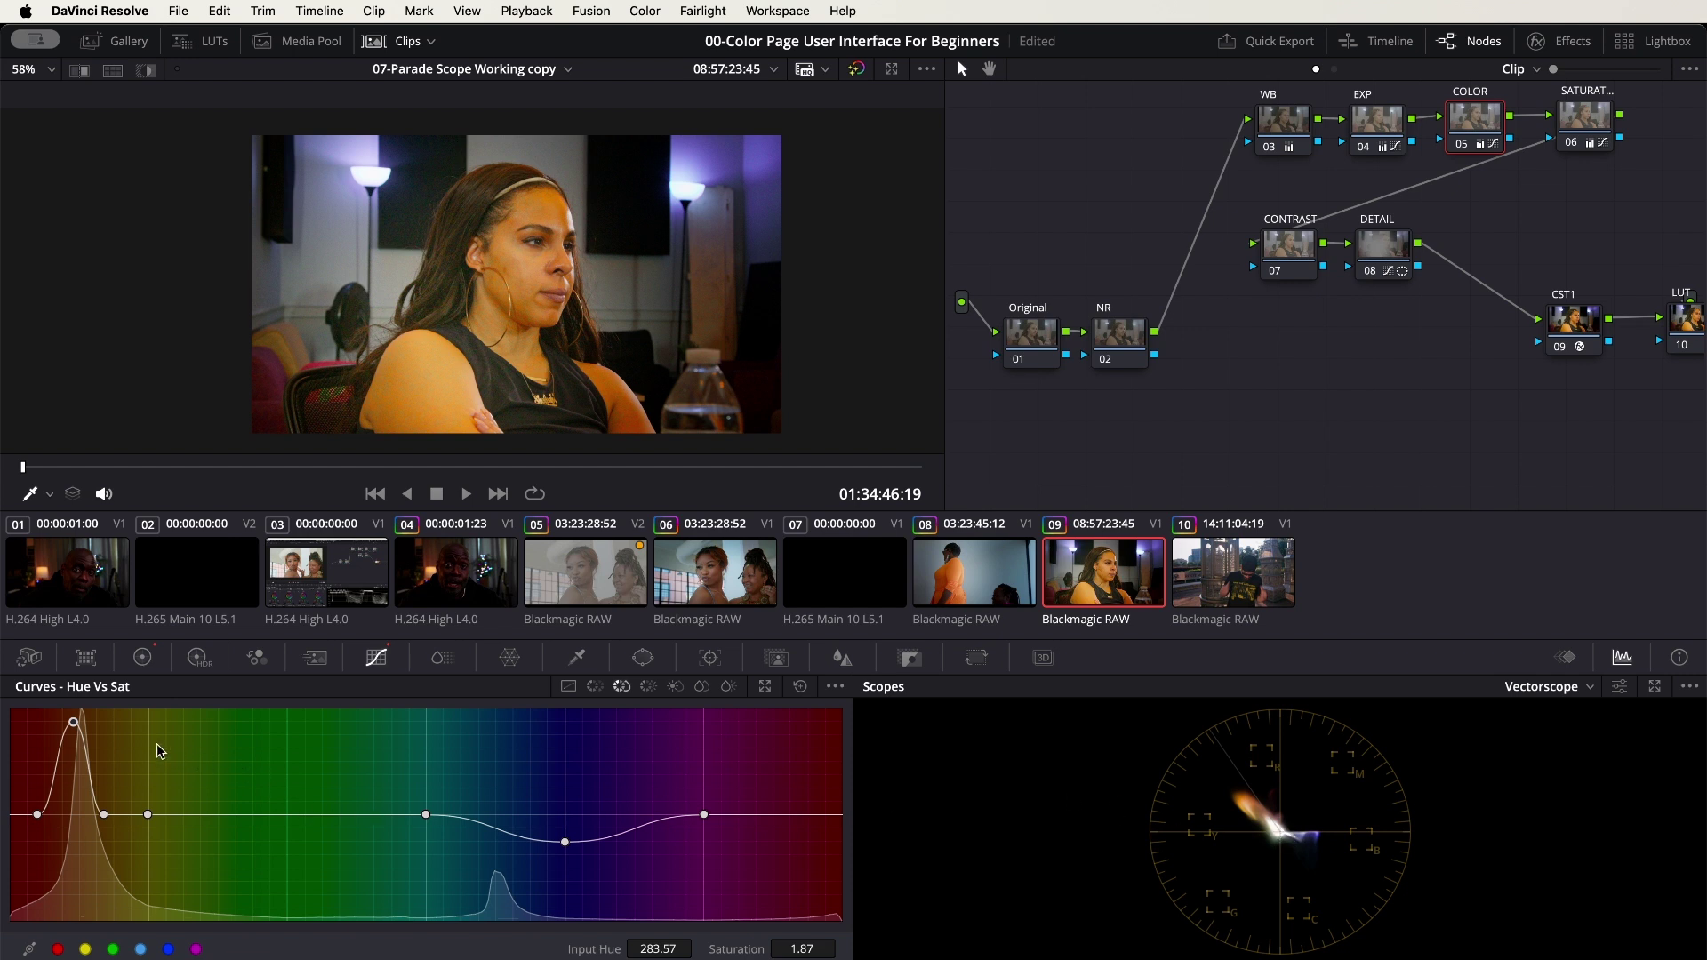
drag(73, 723, 77, 758)
drag(75, 771, 75, 781)
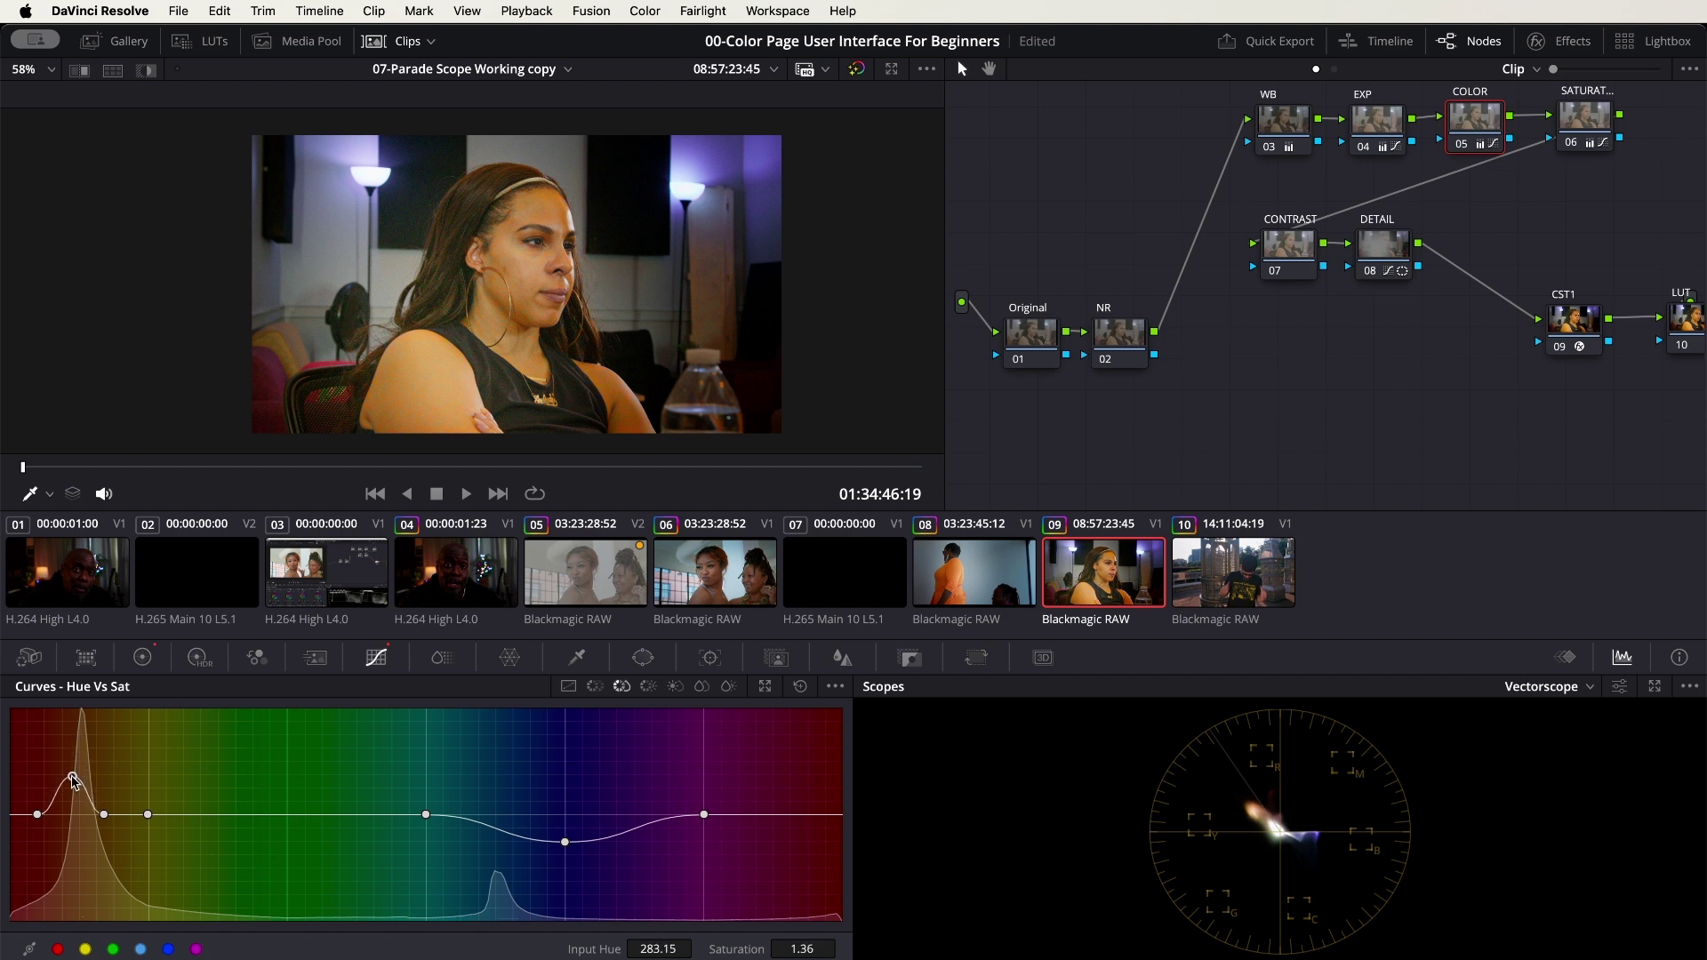
On the Hue Vs Hue curve, sample the woman's face, rotate the skin hue to 10.40, and check the image full screen.
click(595, 688)
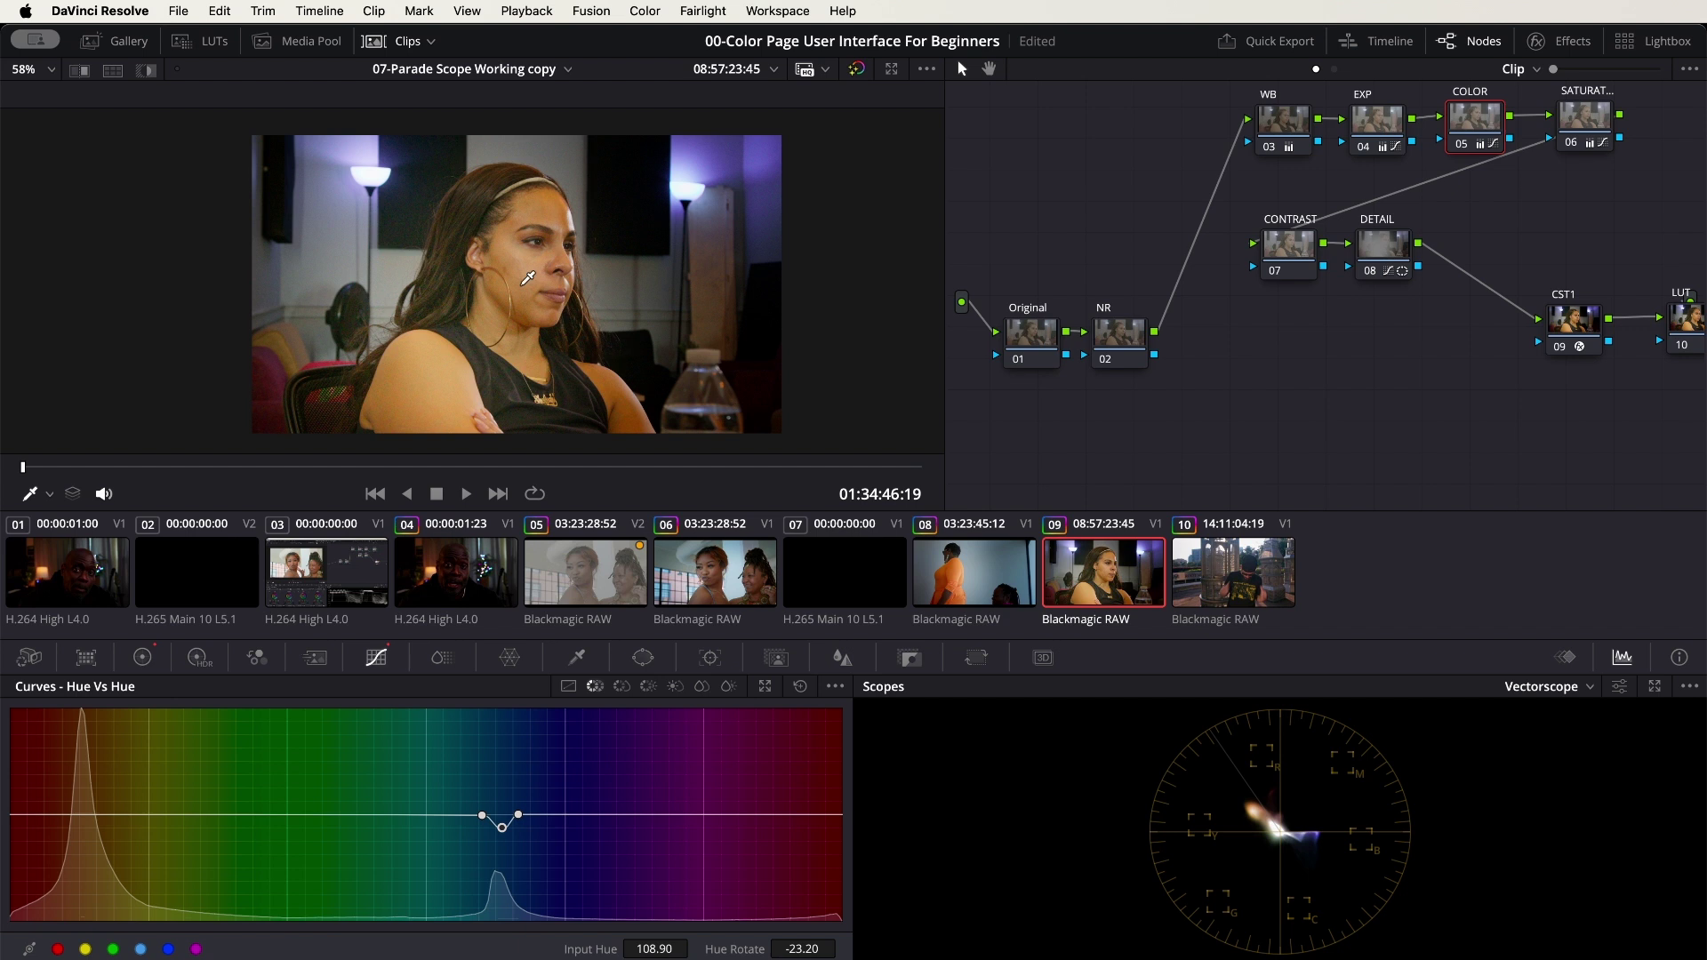
click(515, 256)
drag(86, 818, 88, 813)
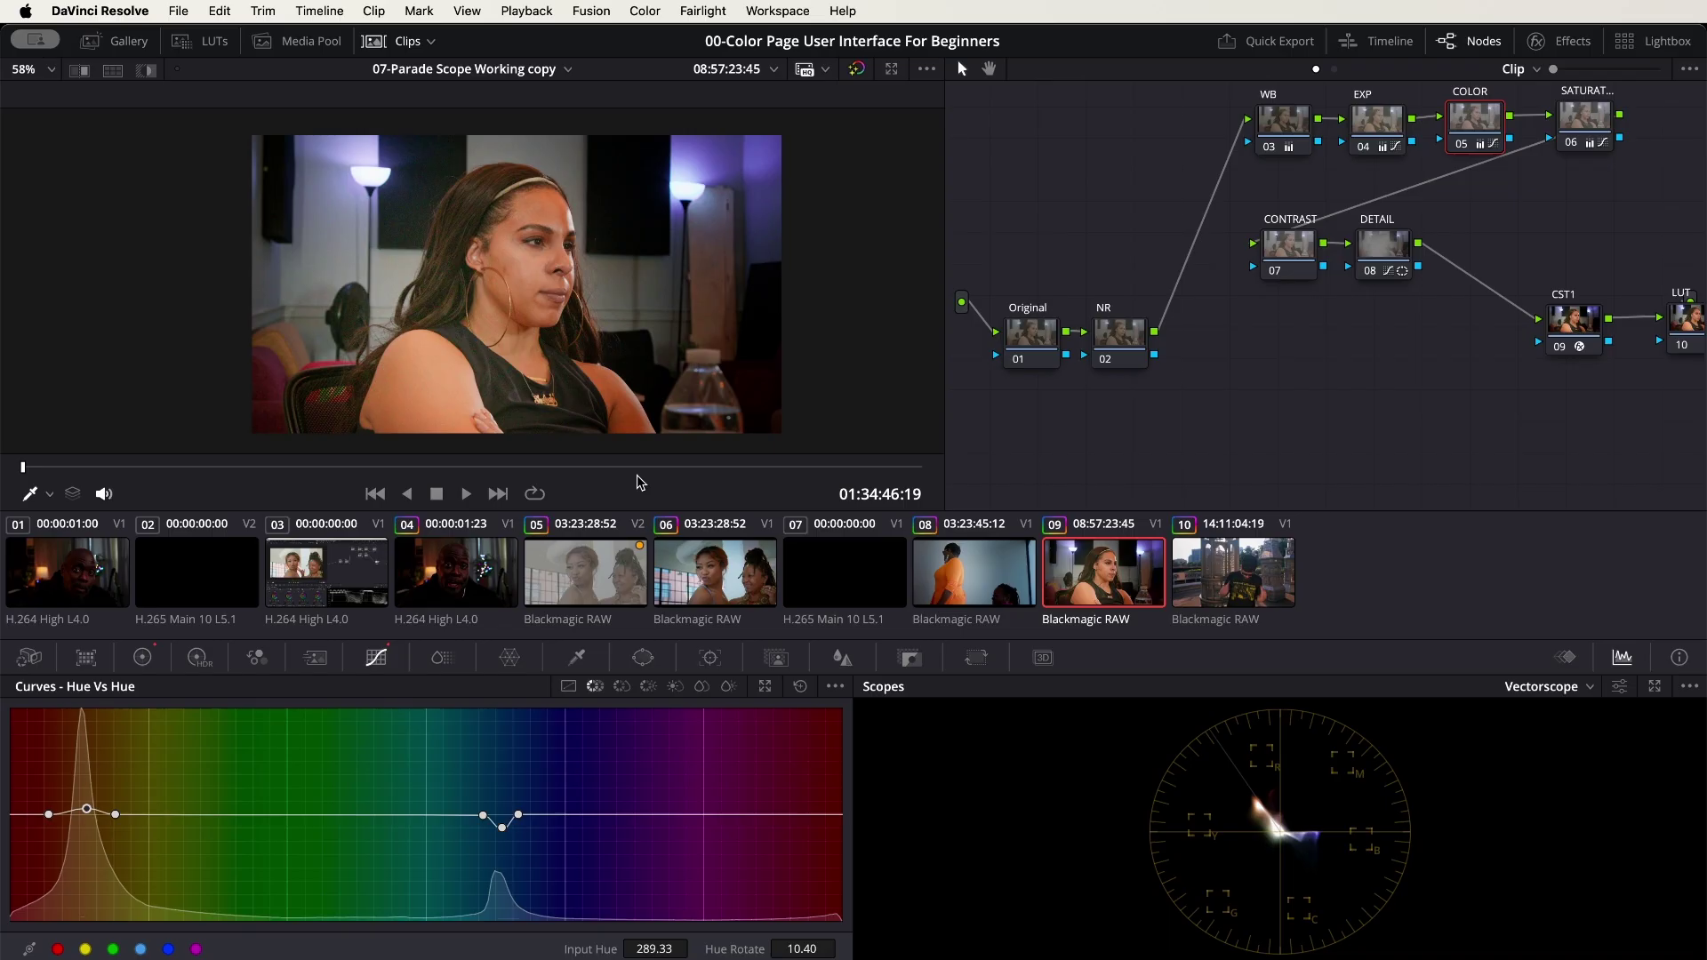
key(super+f)
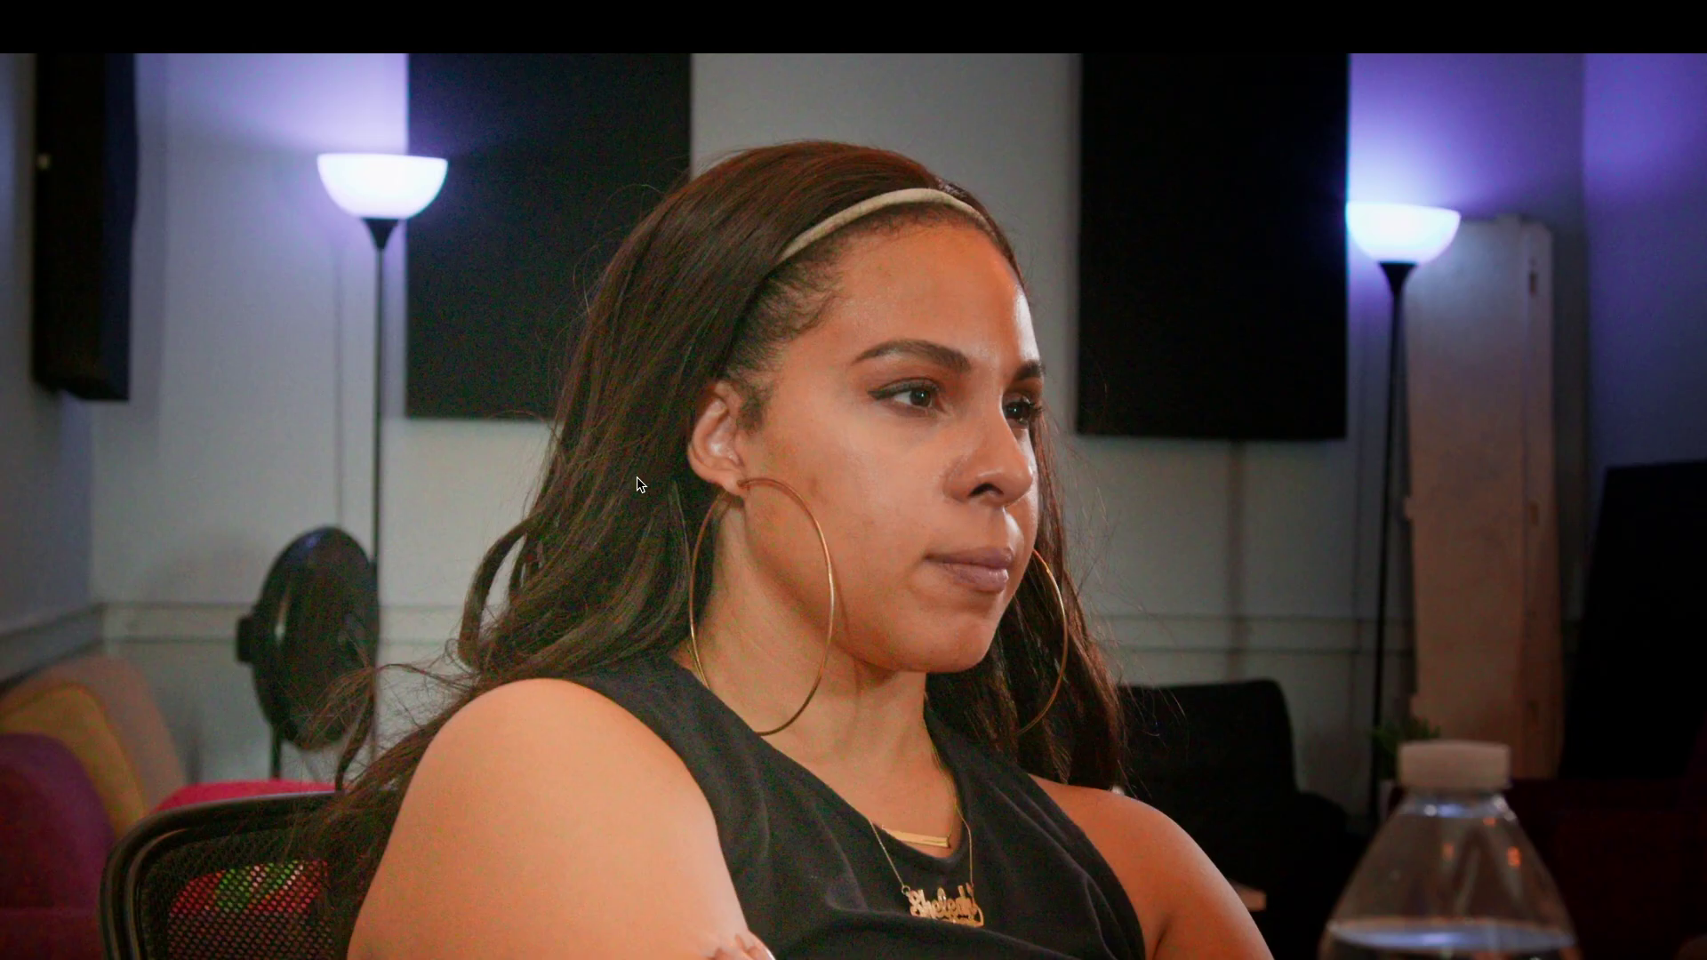
key(super+f)
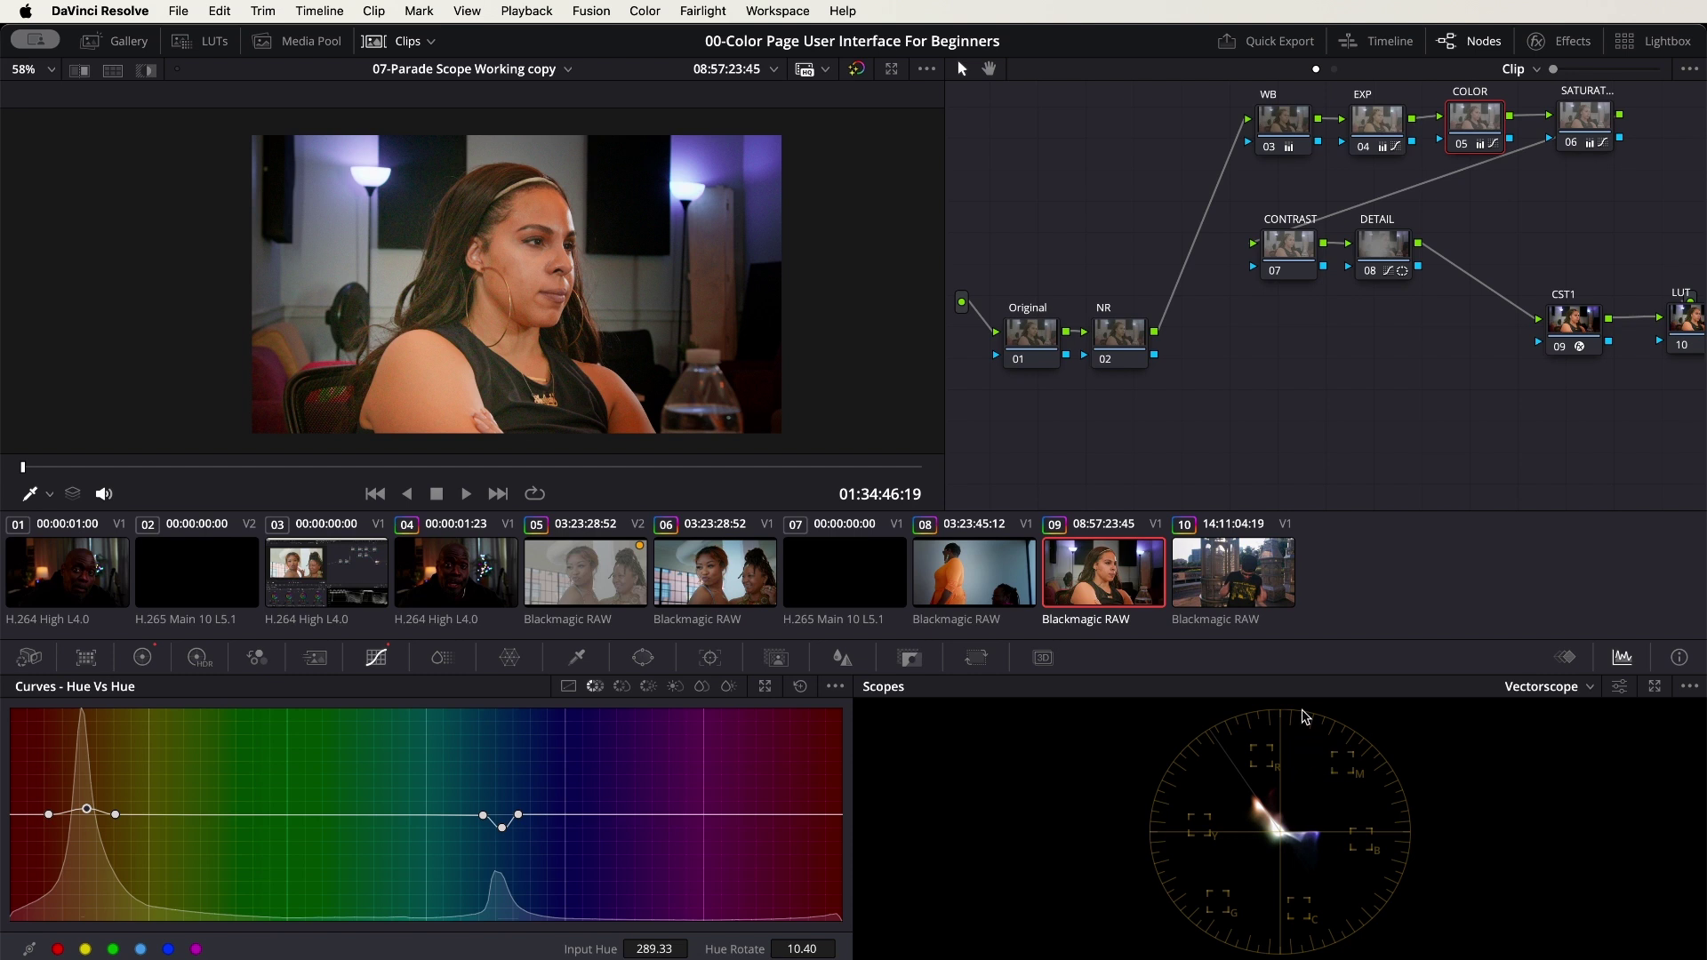